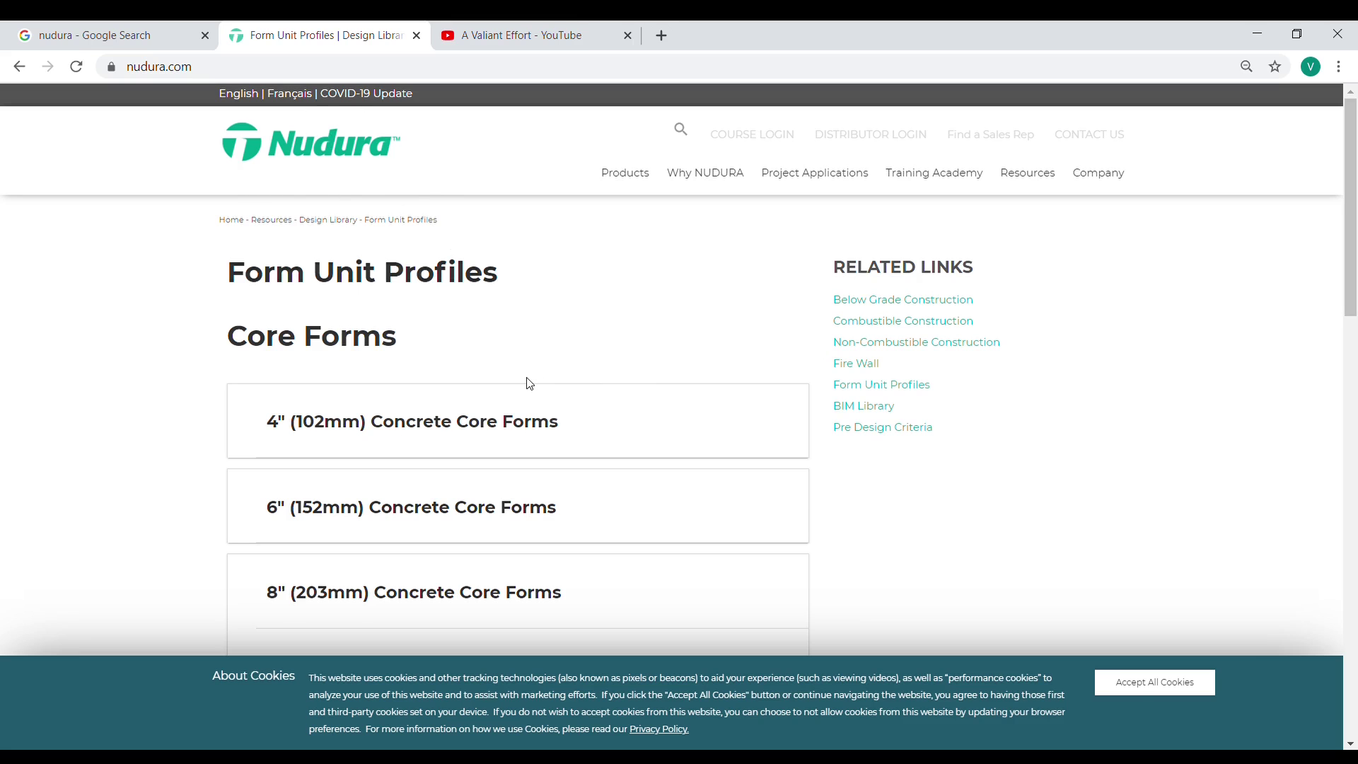
Open the PDF profile of the 8" (203mm) concrete core Standard Form Unit A8A01 and examine its dimensions
{"action": "scroll", "coordinate": [515, 357], "scroll_direction": "down", "scroll_amount": 3}
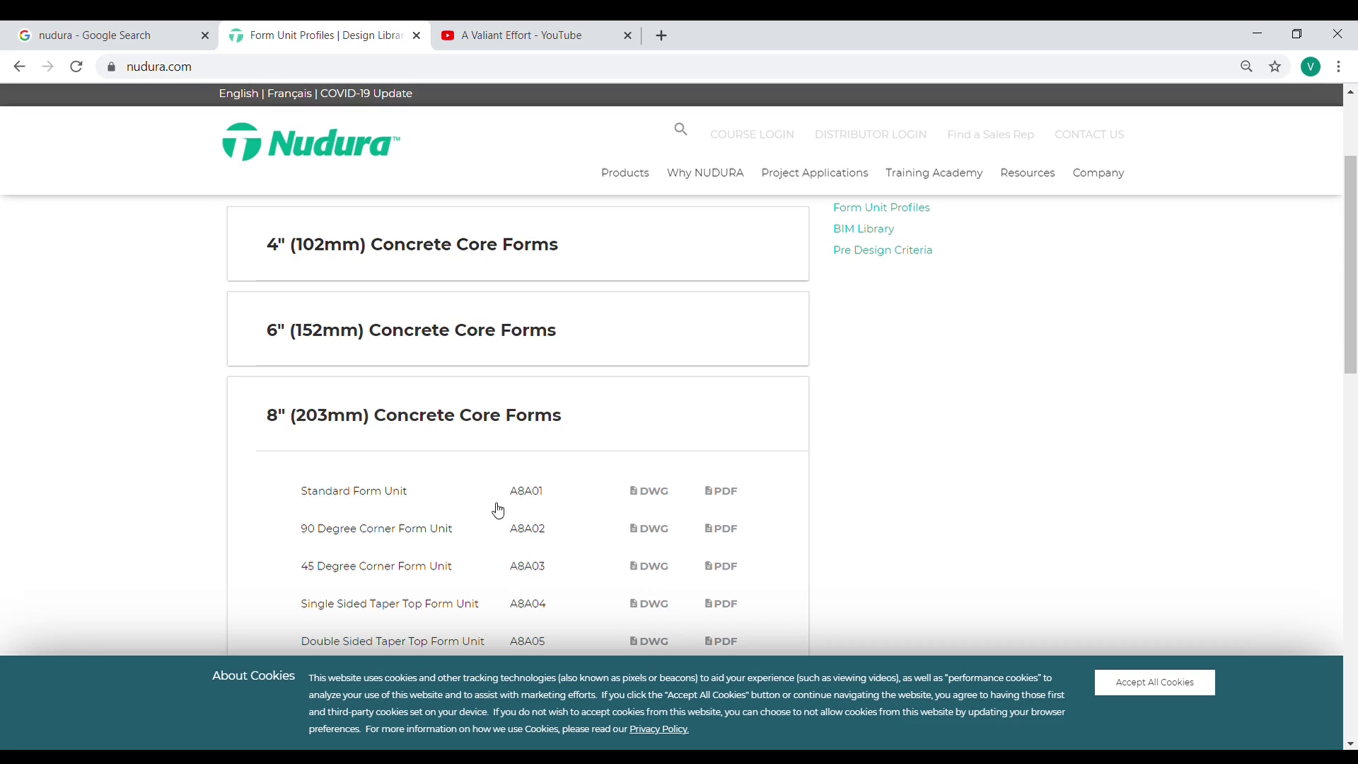
{"action": "scroll", "coordinate": [592, 375], "scroll_direction": "down", "scroll_amount": 1}
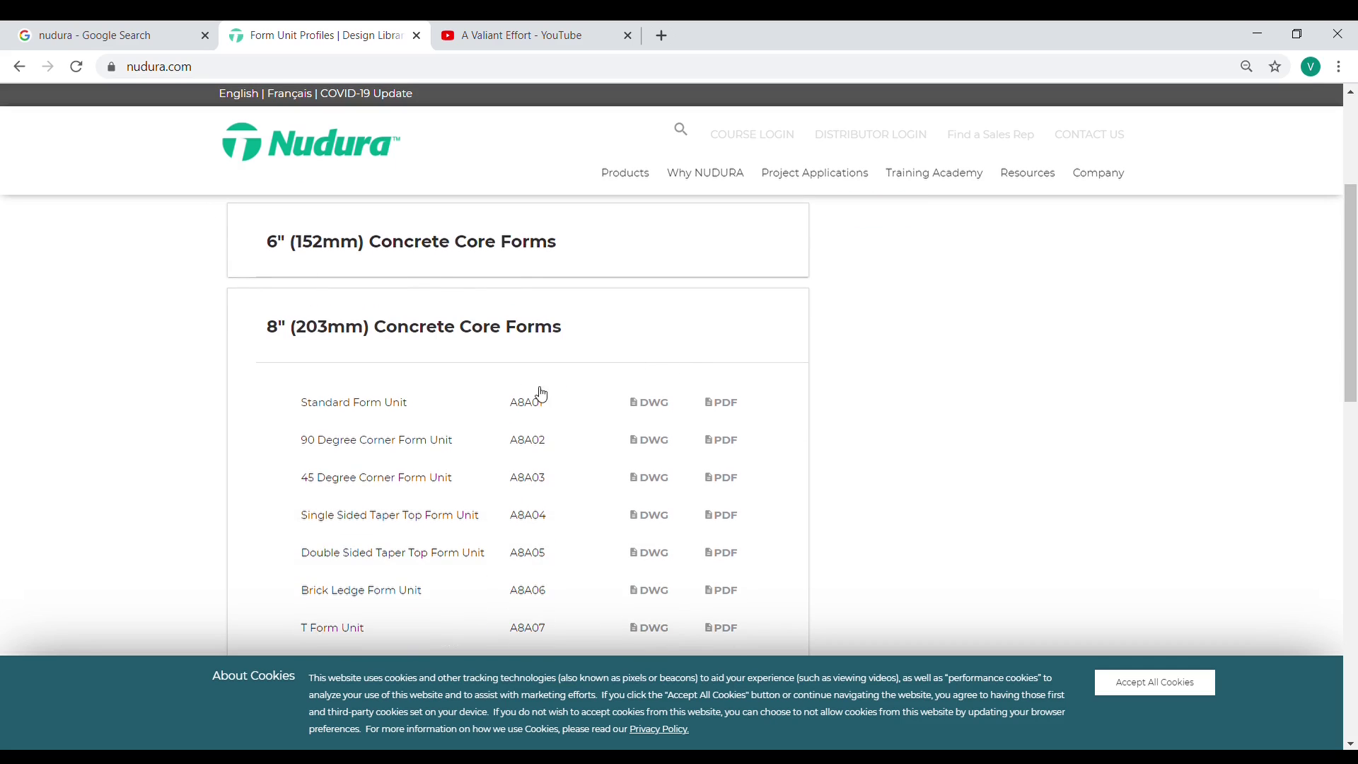
{"action": "scroll", "coordinate": [467, 400], "scroll_direction": "down", "scroll_amount": 1}
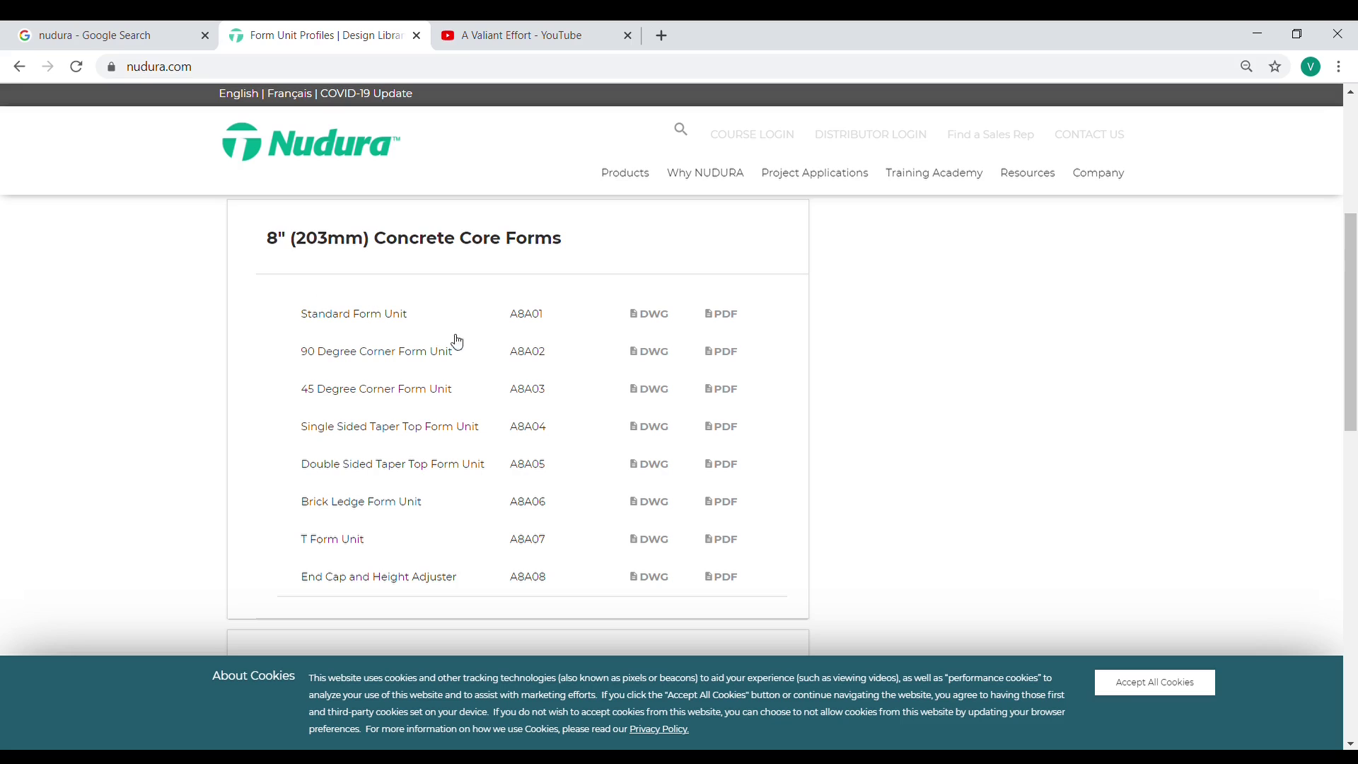
{"action": "left_click", "coordinate": [722, 316]}
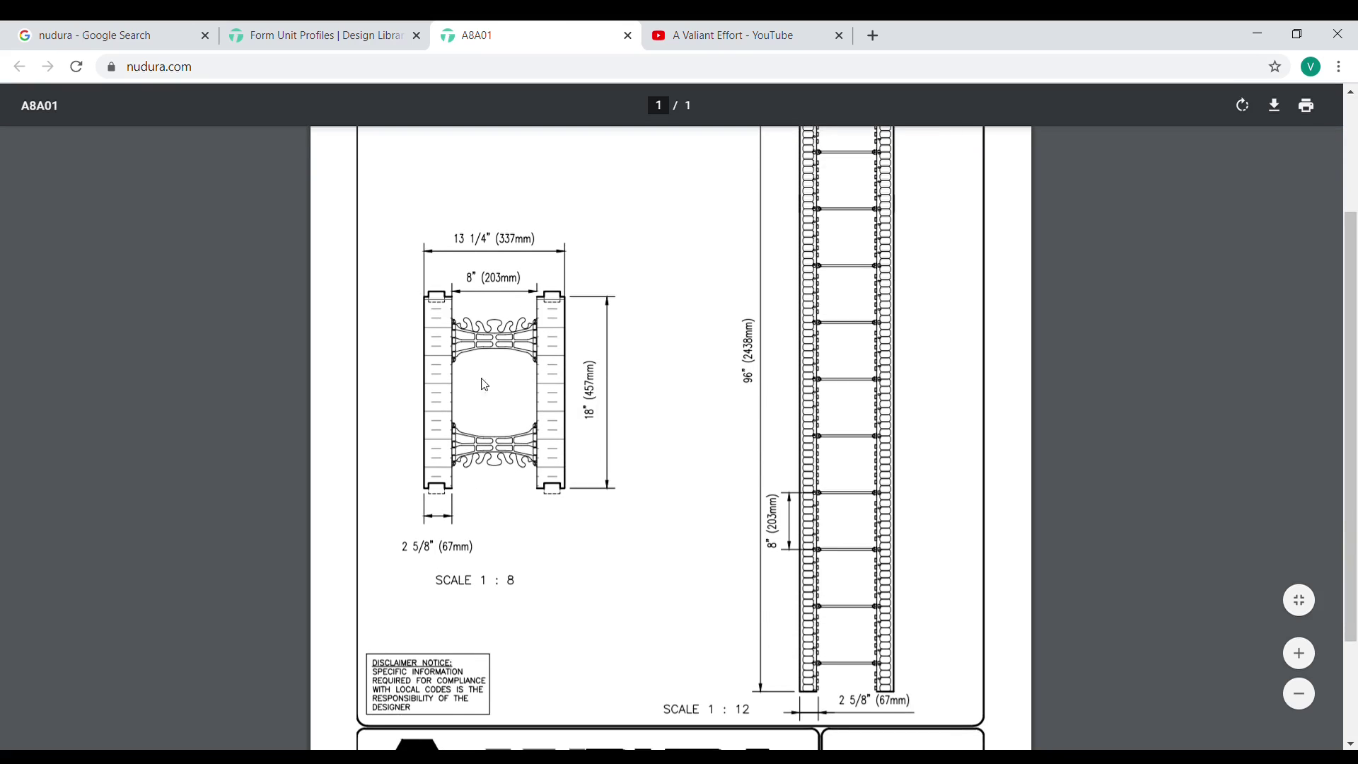
{"action": "scroll", "coordinate": [519, 331], "scroll_direction": "up", "scroll_amount": 1}
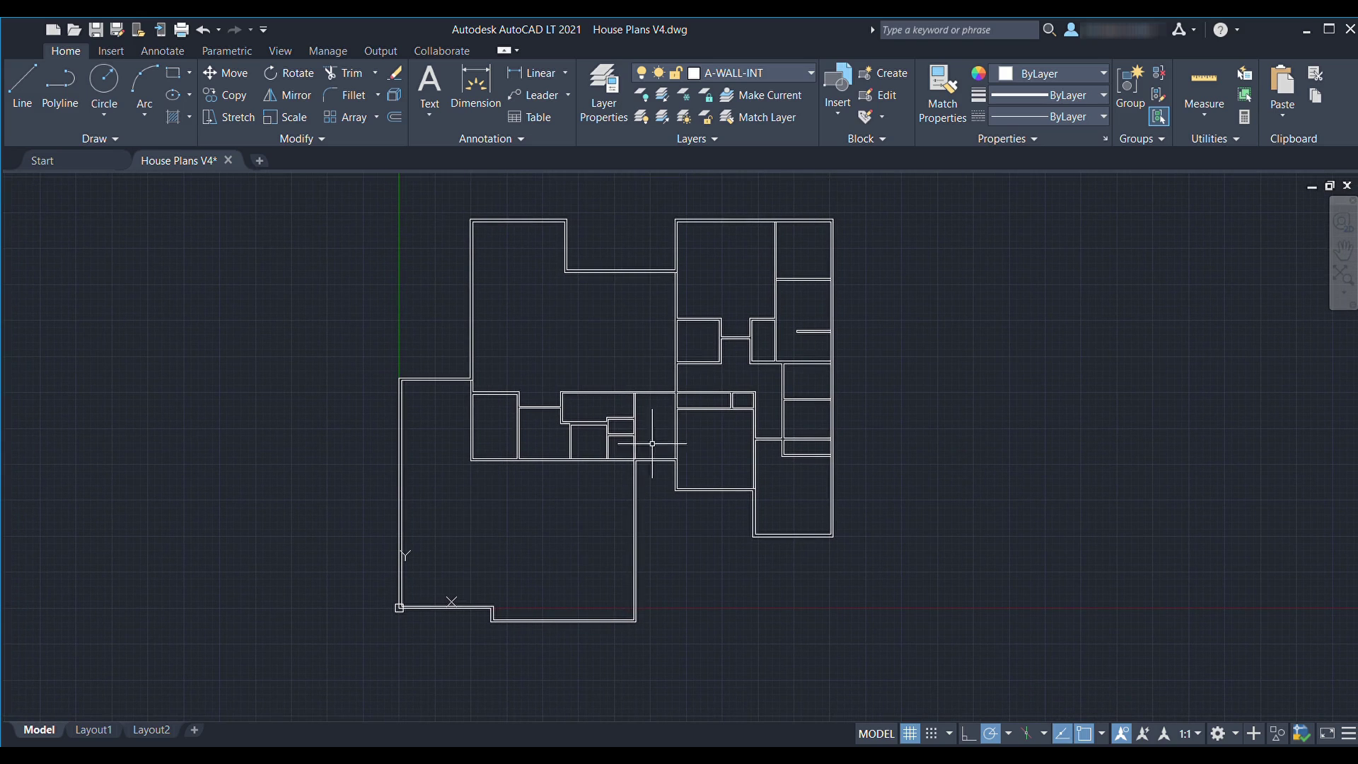
Switch to AutoCAD and examine the exterior walls and room layout of the house floor plan
{"action": "scroll", "coordinate": [619, 357], "scroll_direction": "up", "scroll_amount": 5}
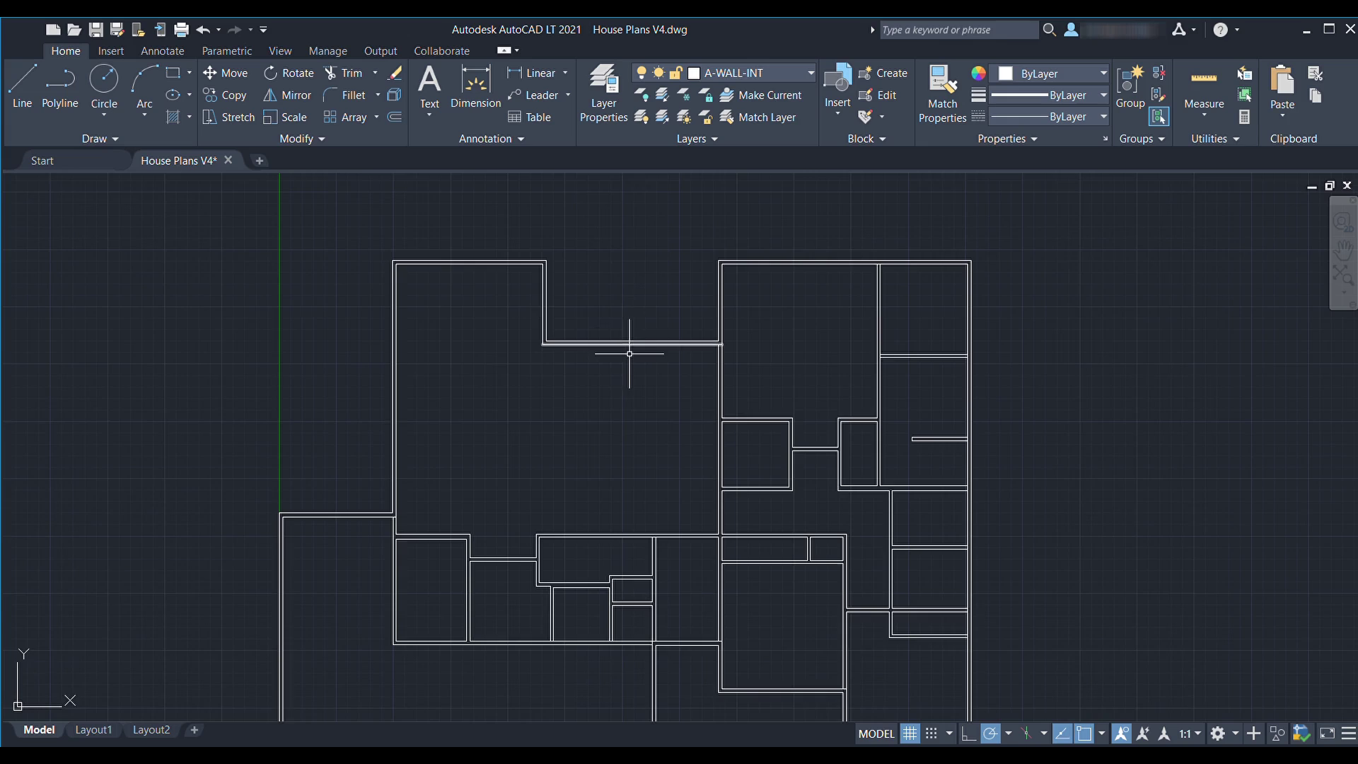
{"action": "middle_click_drag", "start_coordinate": [633, 378], "coordinate": [638, 516]}
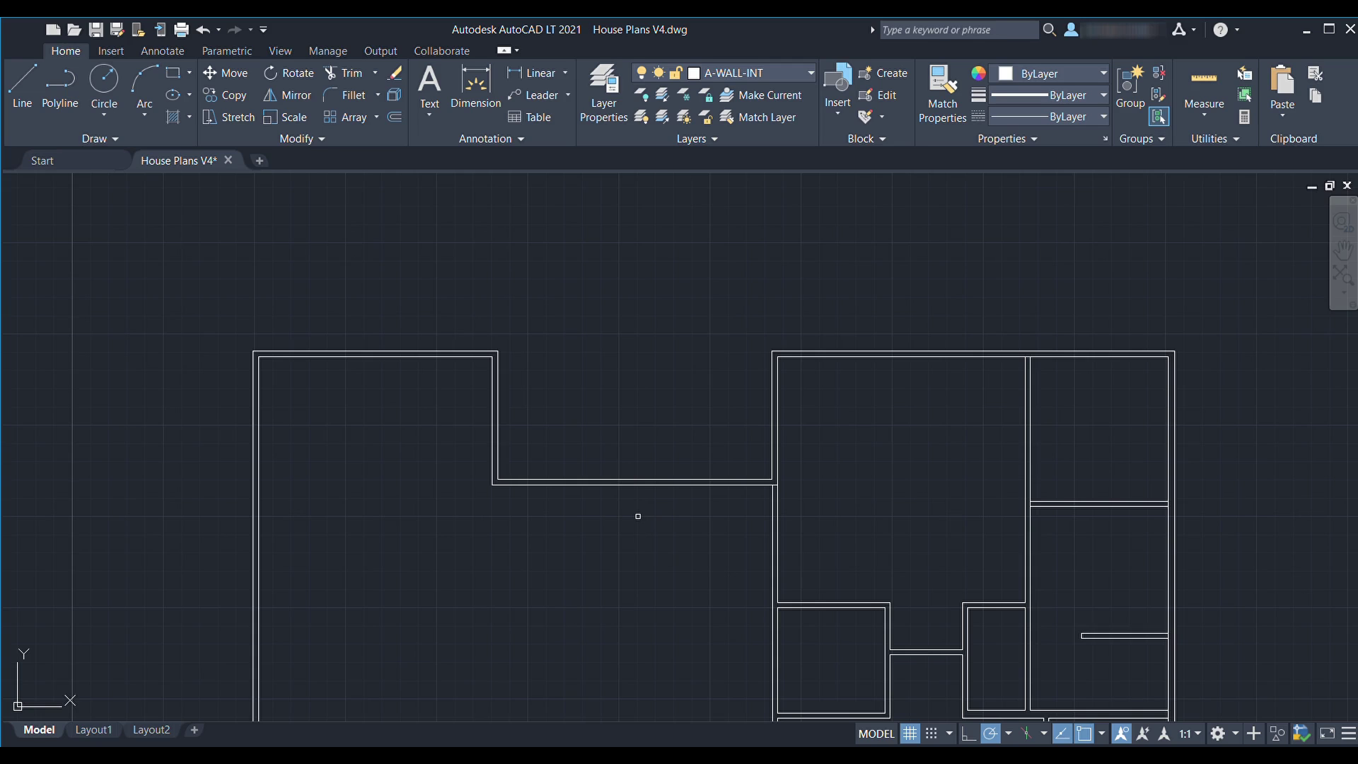
{"action": "scroll", "coordinate": [614, 329], "scroll_direction": "up", "scroll_amount": 2}
{"action": "middle_click_drag", "start_coordinate": [633, 457], "coordinate": [629, 315]}
{"action": "scroll", "coordinate": [641, 352], "scroll_direction": "down", "scroll_amount": 6}
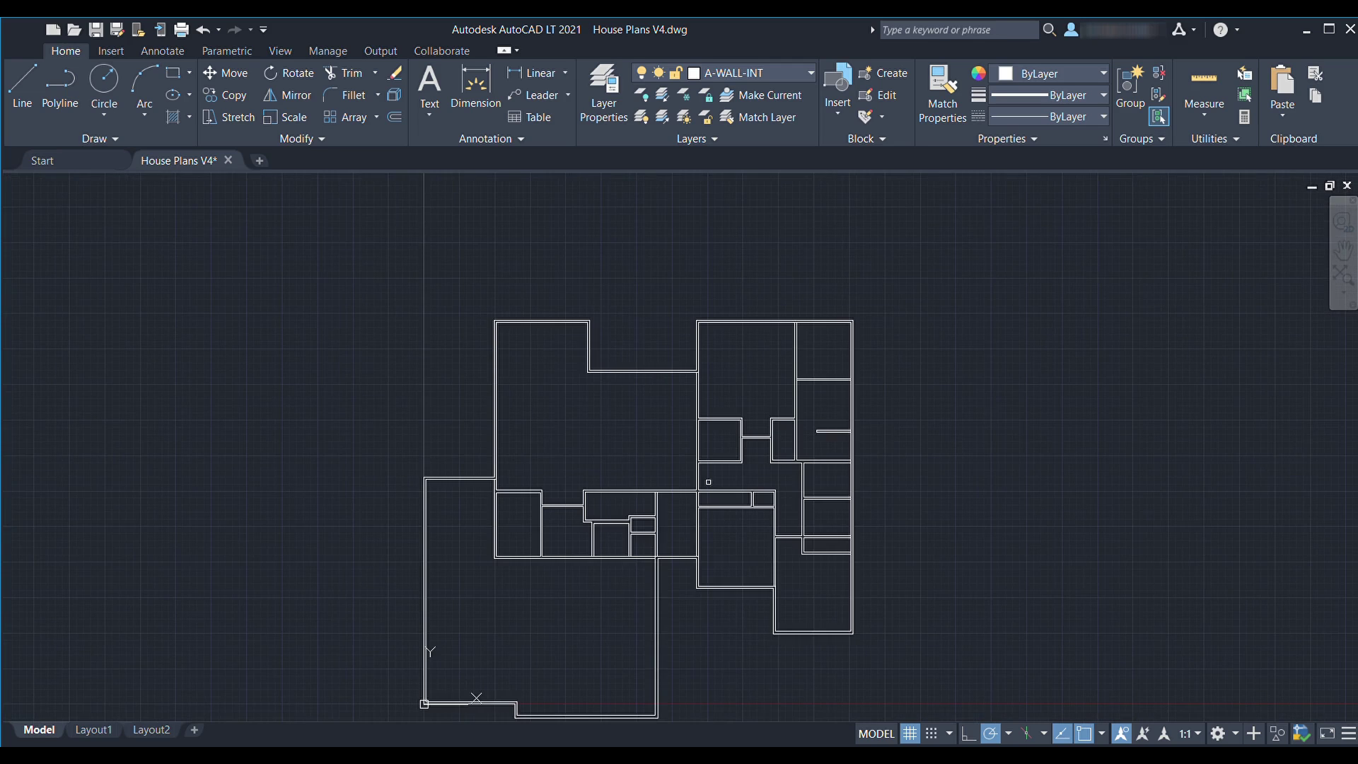
{"action": "middle_click_drag", "start_coordinate": [674, 540], "coordinate": [669, 493]}
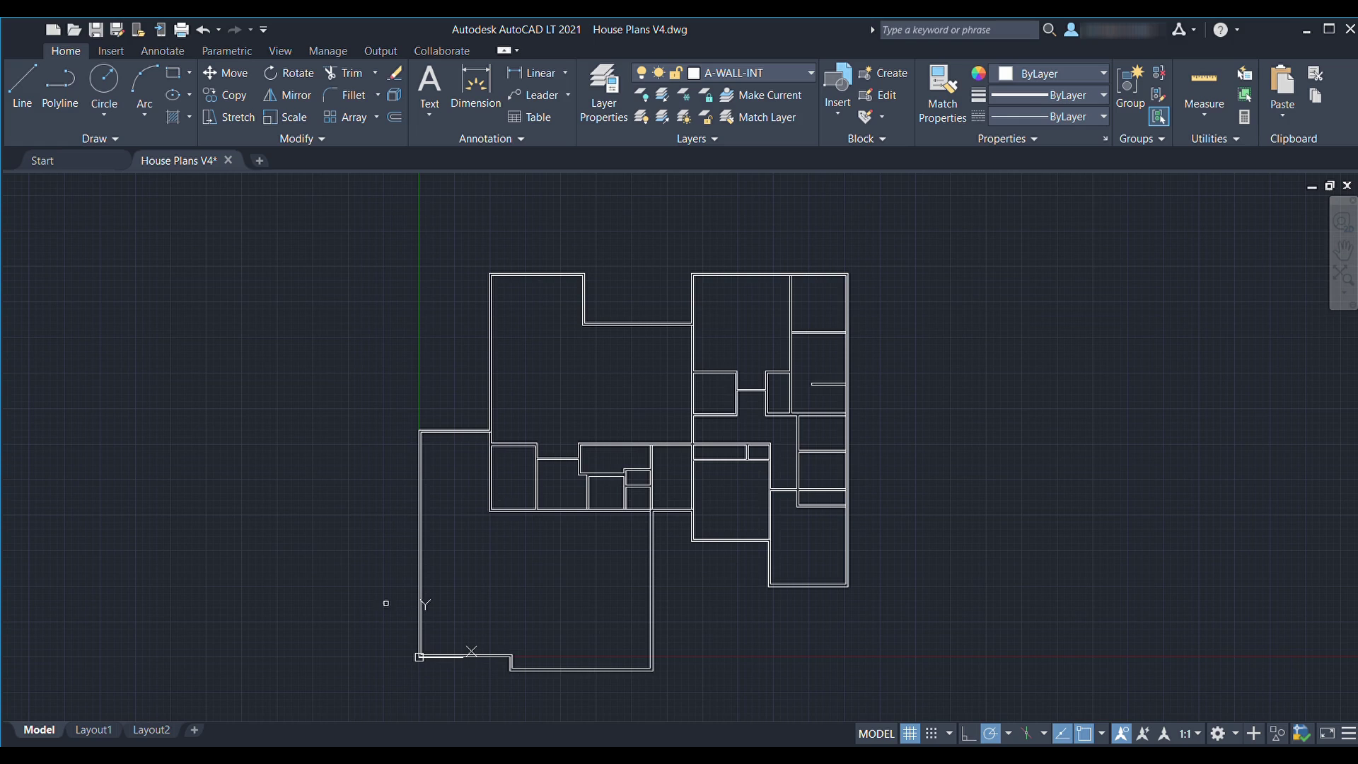
{"action": "middle_click_drag", "start_coordinate": [555, 548], "coordinate": [649, 523]}
{"action": "middle_click_drag", "start_coordinate": [808, 296], "coordinate": [714, 445]}
{"action": "scroll", "coordinate": [635, 495], "scroll_direction": "up", "scroll_amount": 2}
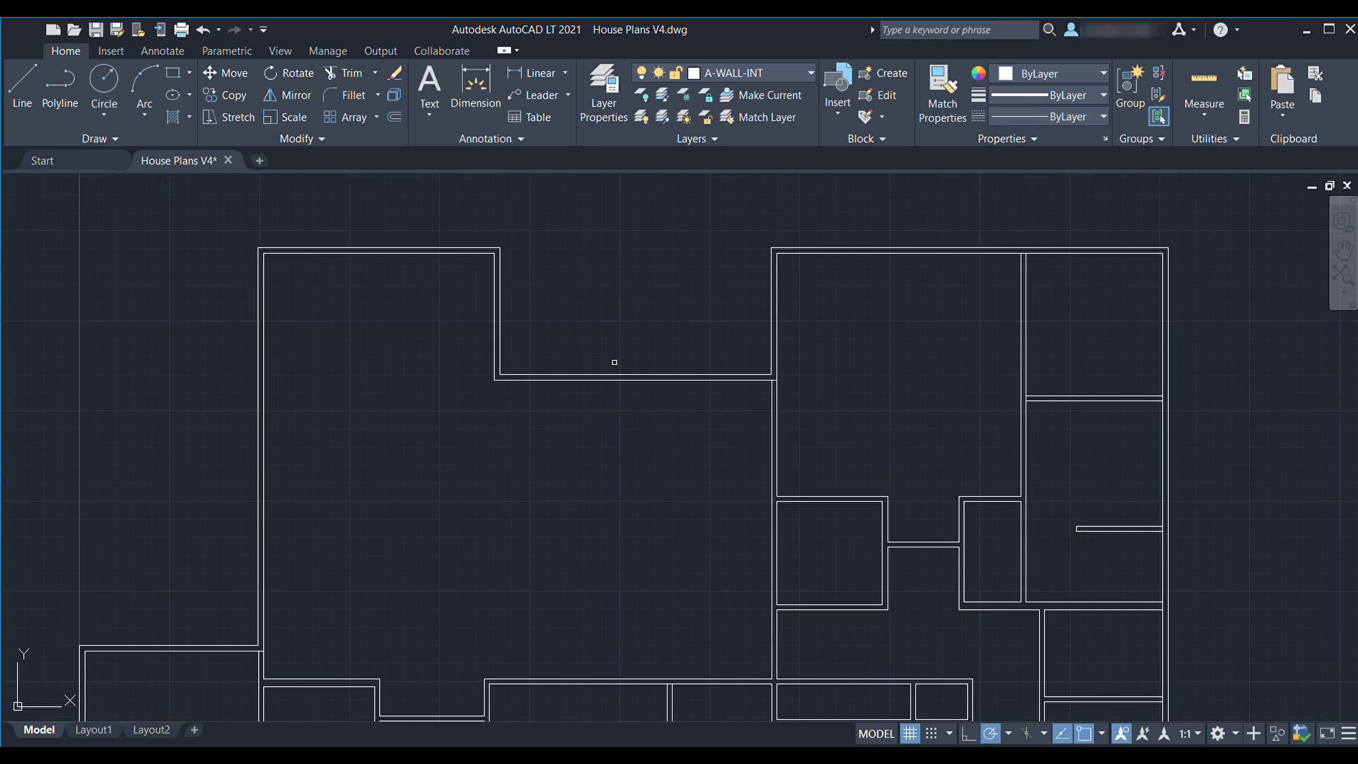
Offset the inner lines of the recessed upper wall and its adjoining left vertical wall outward
{"action": "scroll", "coordinate": [614, 362], "scroll_direction": "up", "scroll_amount": 4}
{"action": "middle_click_drag", "start_coordinate": [625, 312], "coordinate": [709, 464]}
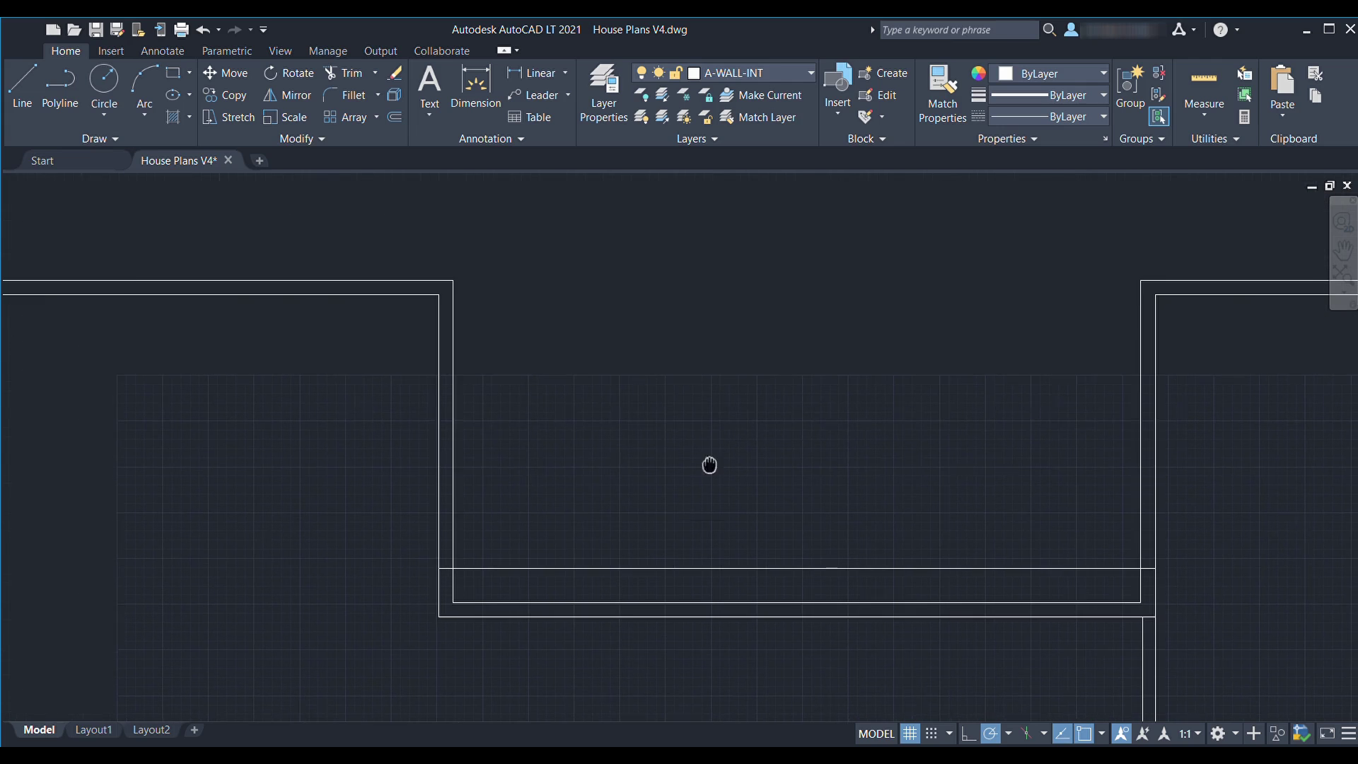
{"action": "scroll", "coordinate": [637, 455], "scroll_direction": "down", "scroll_amount": 2}
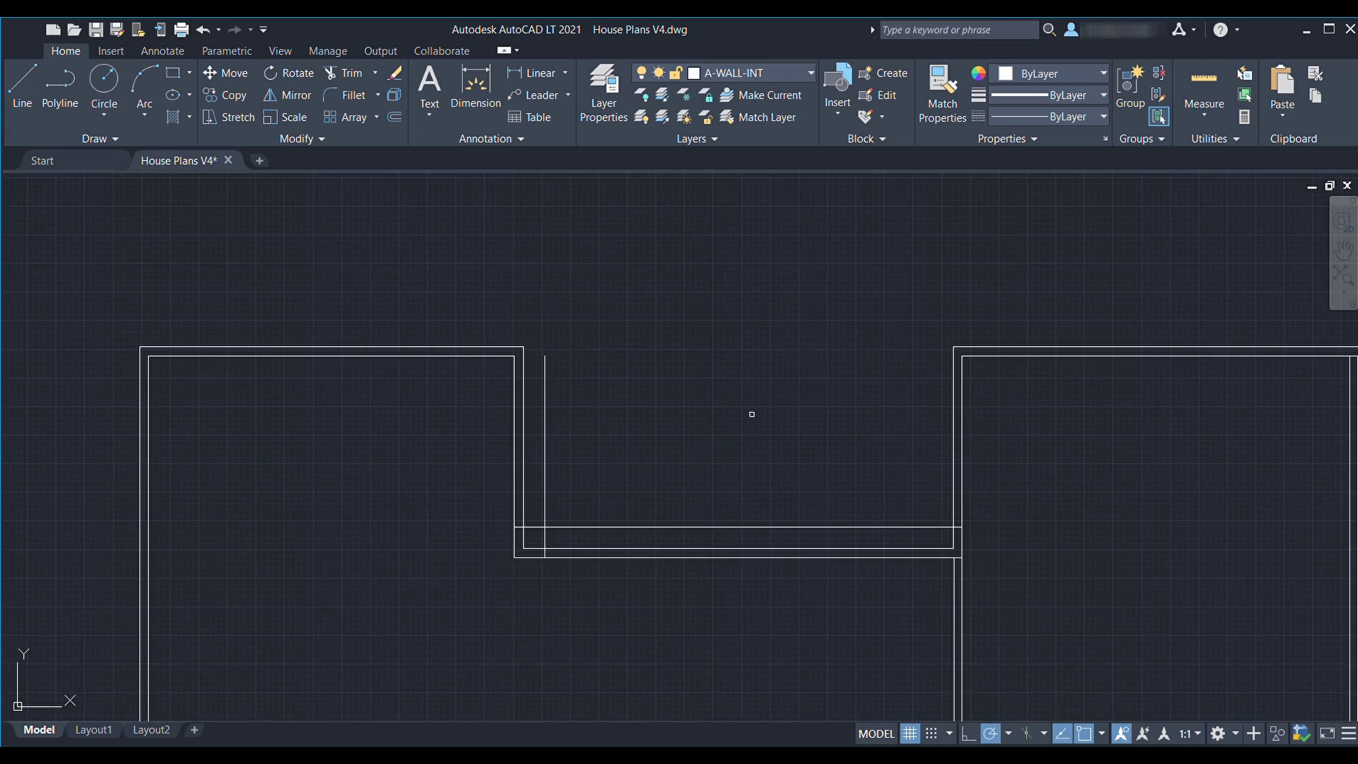
{"action": "middle_click_drag", "start_coordinate": [768, 363], "coordinate": [715, 357]}
Assign the two offset wall lines to layer A-WALL-ICF and make that layer current
{"action": "left_click", "coordinate": [612, 122]}
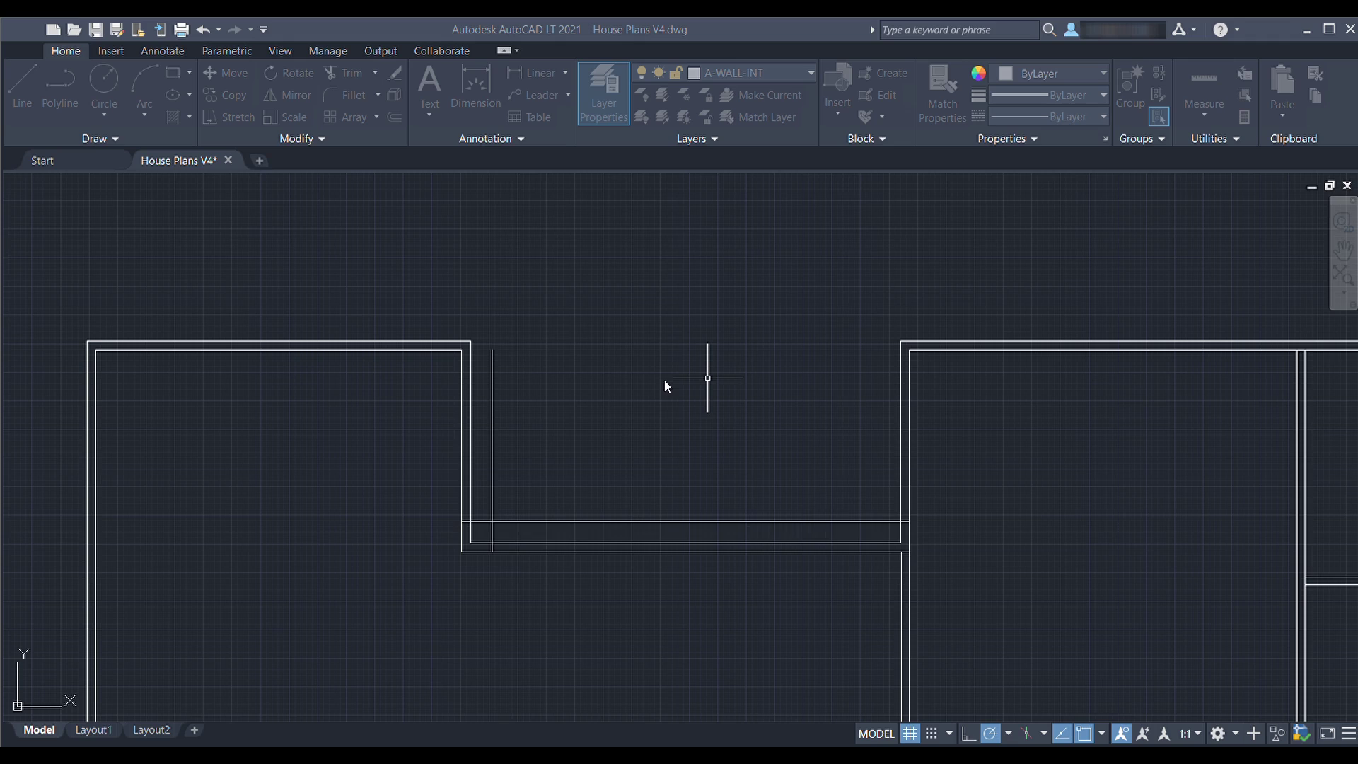
{"action": "left_click", "coordinate": [613, 516]}
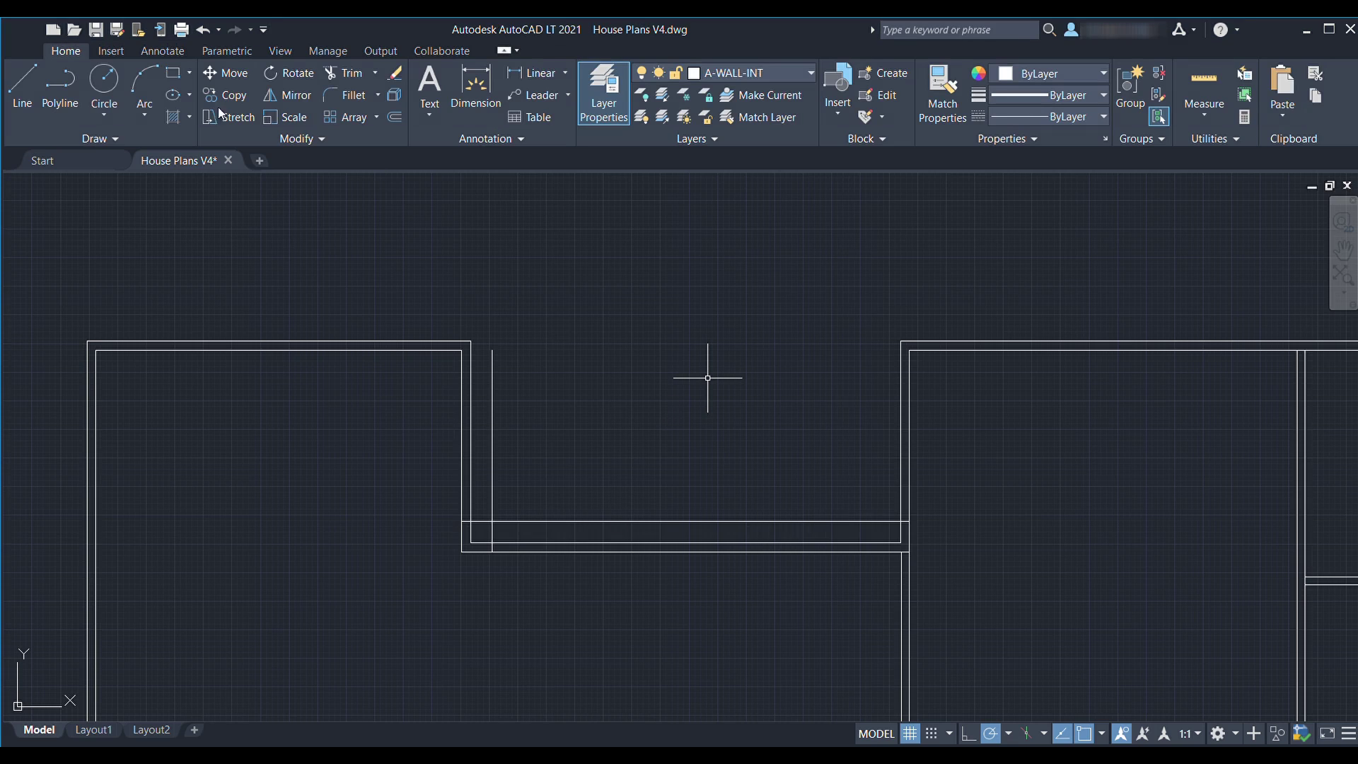
{"action": "middle_click_drag", "start_coordinate": [580, 472], "coordinate": [576, 438]}
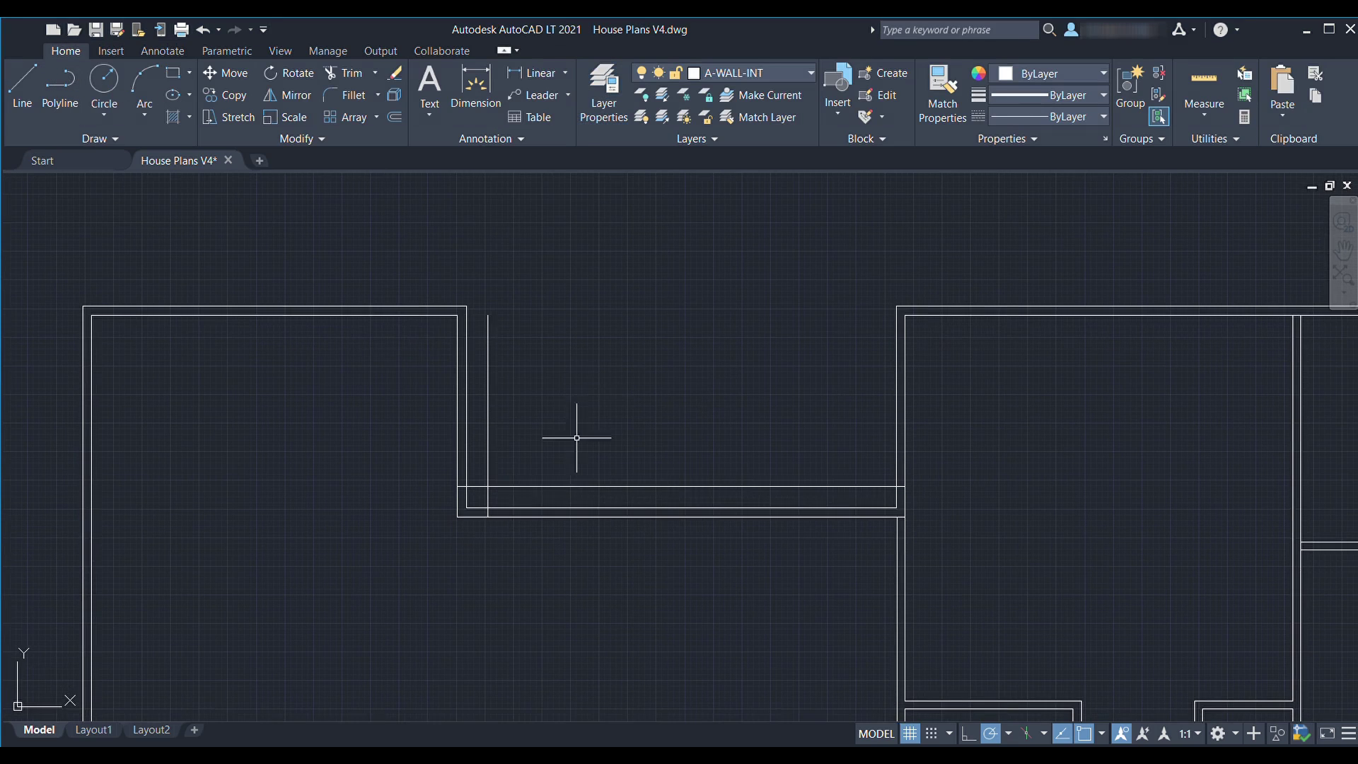
{"action": "left_click", "coordinate": [538, 493]}
{"action": "left_click", "coordinate": [488, 405]}
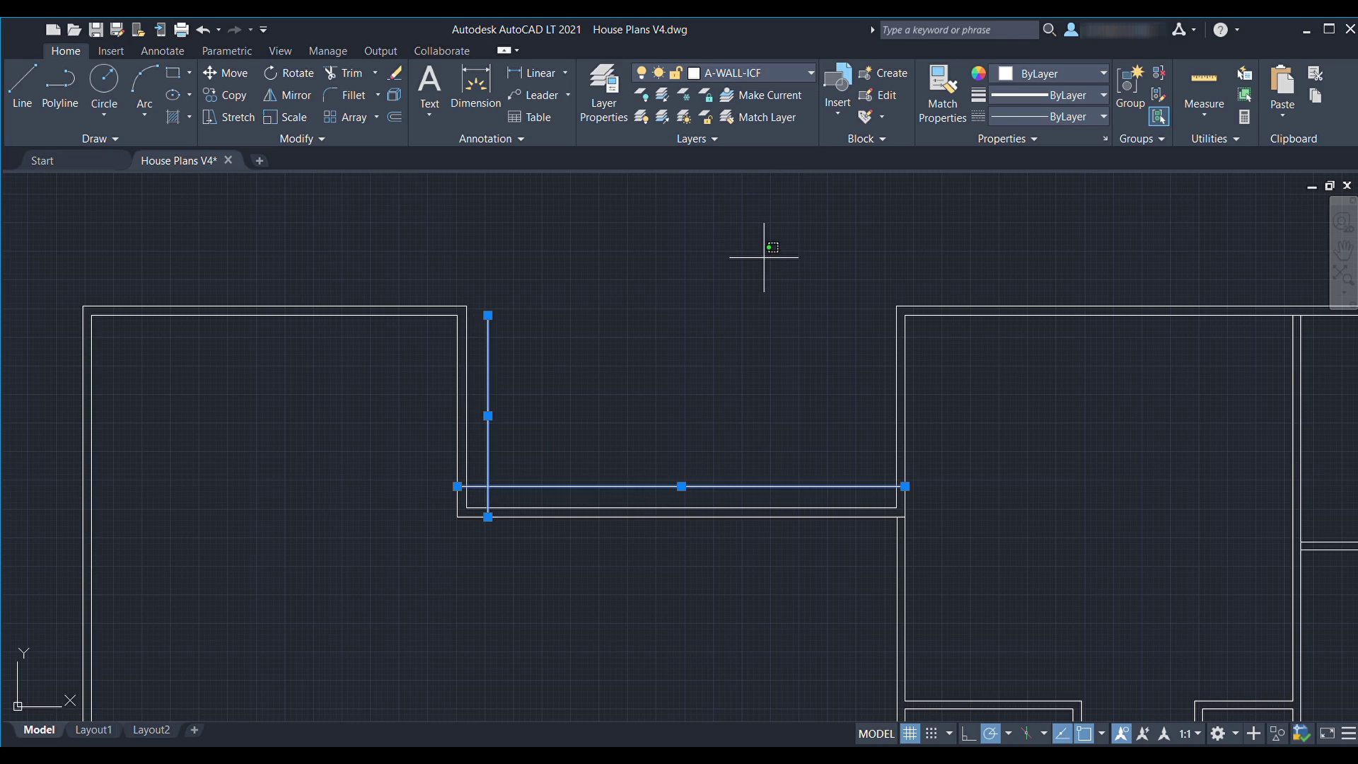
{"action": "key", "text": "Escape"}
{"action": "left_click", "coordinate": [771, 136]}
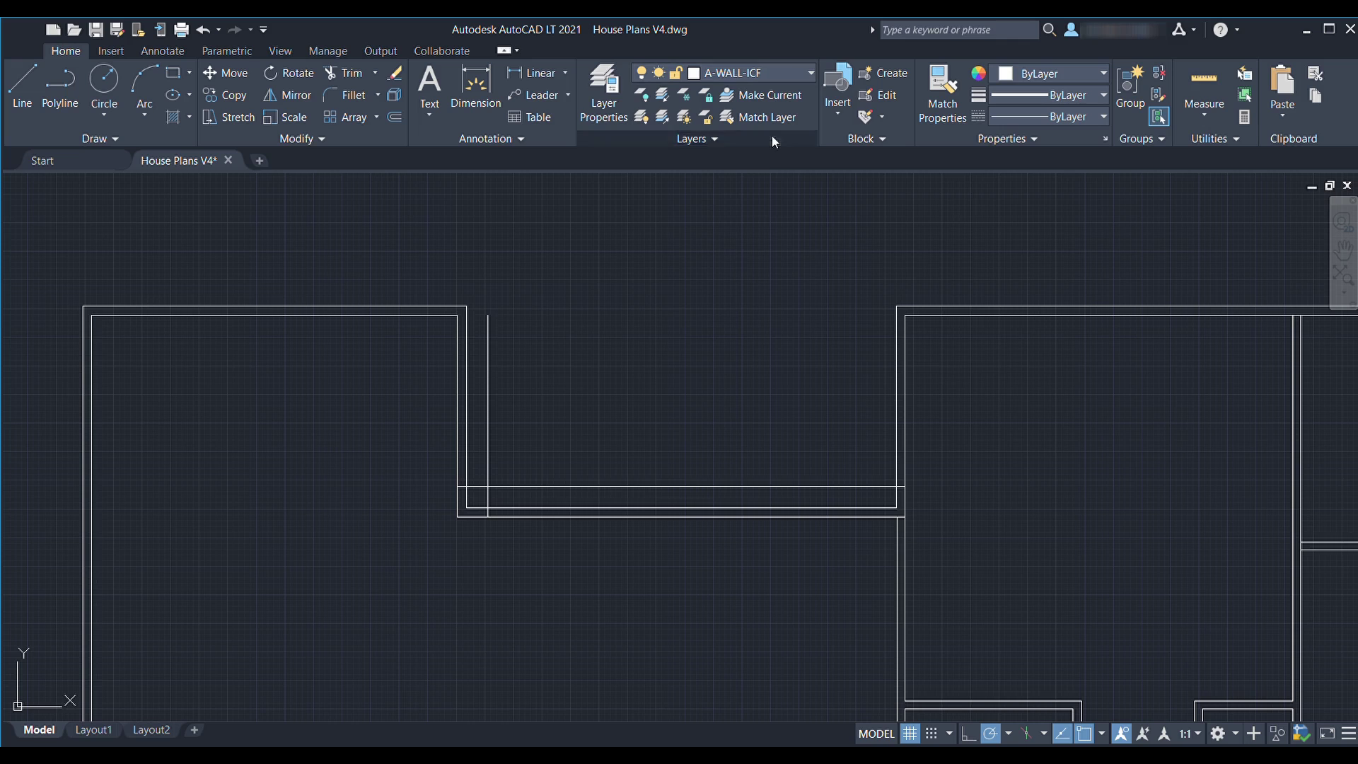
Offset the inner lines of the upper-left room's top and left exterior walls outward
{"action": "middle_click_drag", "start_coordinate": [688, 348], "coordinate": [709, 354]}
{"action": "key", "text": "Return"}
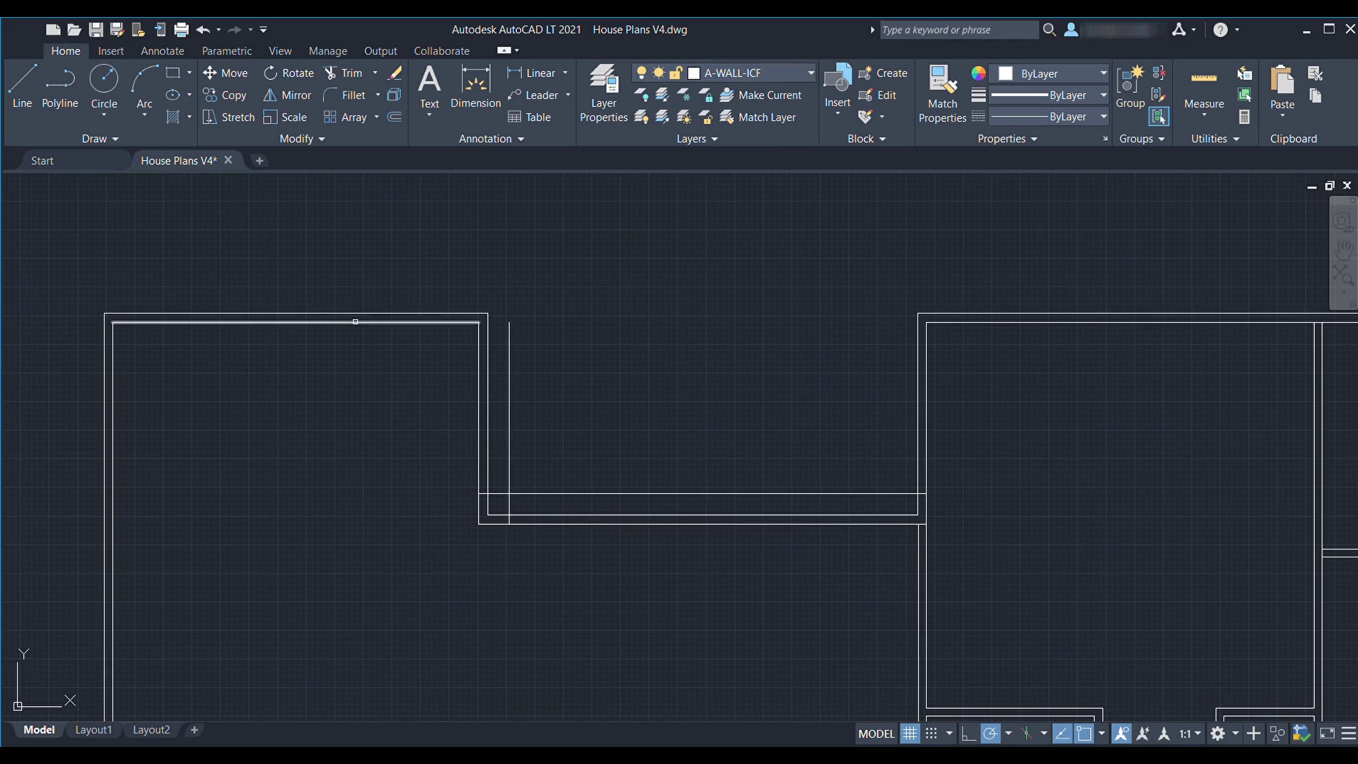
{"action": "left_click", "coordinate": [355, 321]}
{"action": "left_click", "coordinate": [350, 287]}
{"action": "middle_click_drag", "start_coordinate": [283, 297], "coordinate": [328, 277]}
{"action": "left_click", "coordinate": [156, 384]}
{"action": "left_click", "coordinate": [124, 389]}
Offset the inner lines of the lower-left wing's top and left exterior walls outward
{"action": "middle_click_drag", "start_coordinate": [106, 671], "coordinate": [345, 219]}
{"action": "left_click", "coordinate": [318, 482]}
{"action": "left_click", "coordinate": [368, 396]}
{"action": "left_click", "coordinate": [336, 404]}
Offset the inner lines of the lower-left wing's stepped bottom wall and right exterior wall outward
{"action": "middle_click_drag", "start_coordinate": [537, 665], "coordinate": [574, 275]}
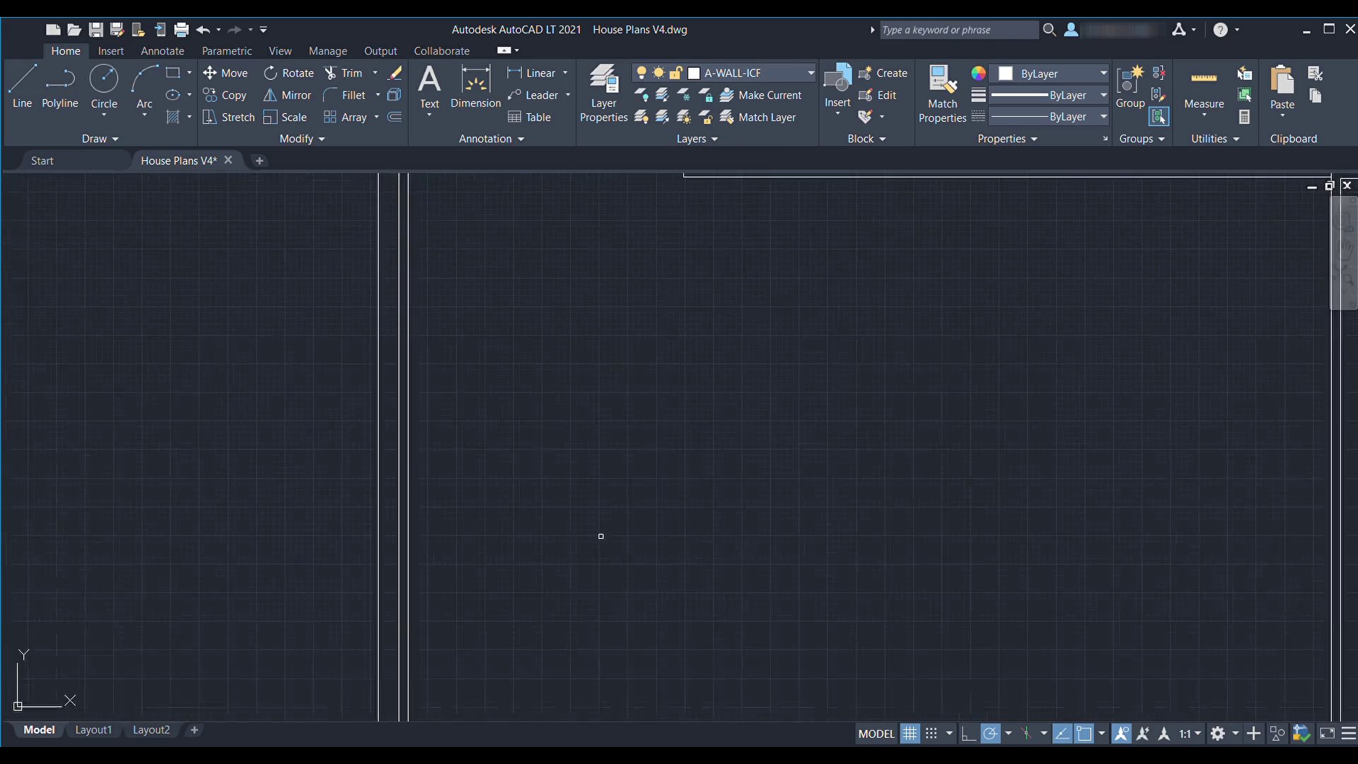
{"action": "middle_click_drag", "start_coordinate": [612, 665], "coordinate": [579, 382]}
{"action": "left_click", "coordinate": [579, 442]}
{"action": "left_click", "coordinate": [615, 478]}
{"action": "left_click", "coordinate": [733, 472]}
{"action": "left_click", "coordinate": [704, 476]}
{"action": "left_click", "coordinate": [674, 397]}
{"action": "left_click", "coordinate": [858, 318]}
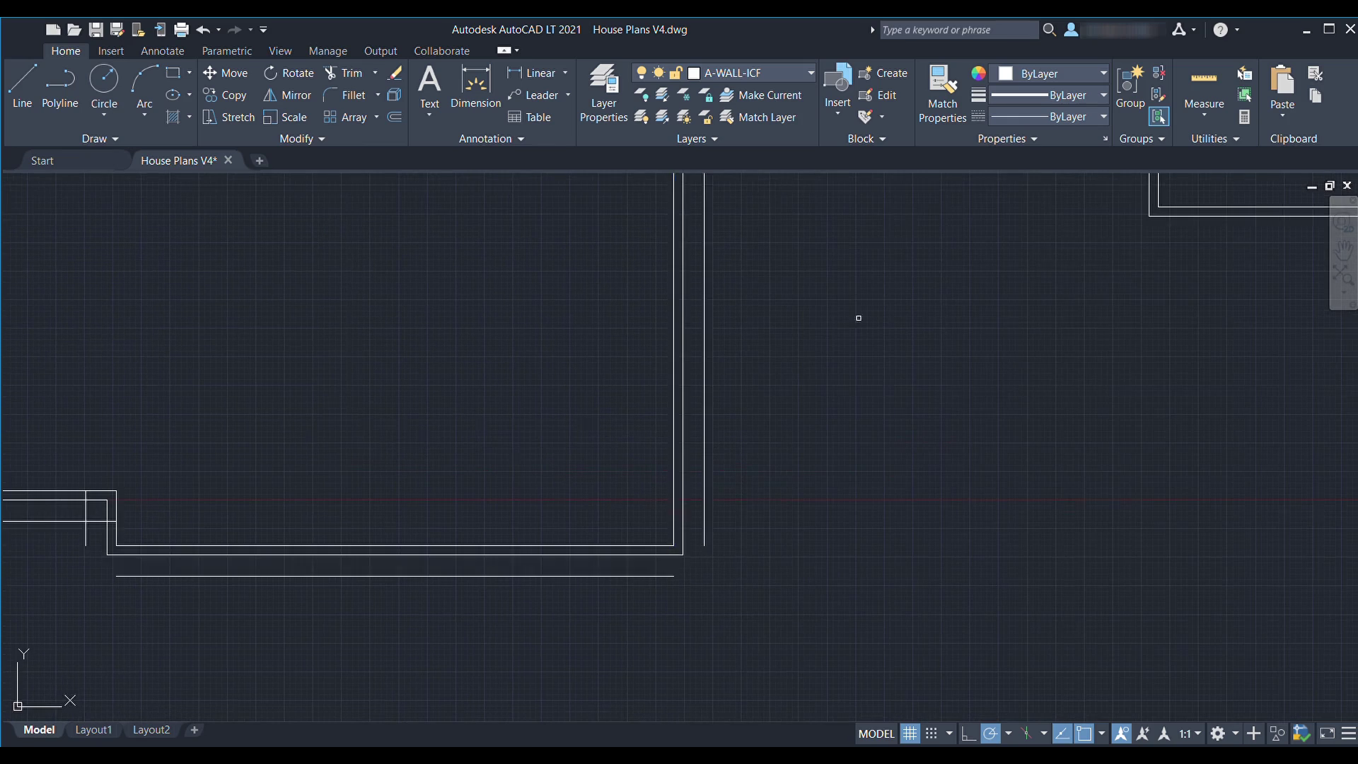
Offset the inner lines of the lower recess's short horizontal and vertical walls outward, beside the lower-left wing
{"action": "middle_click_drag", "start_coordinate": [820, 269], "coordinate": [705, 621]}
{"action": "left_click", "coordinate": [661, 258]}
{"action": "left_click", "coordinate": [669, 297]}
{"action": "left_click", "coordinate": [733, 348]}
{"action": "left_click", "coordinate": [689, 358]}
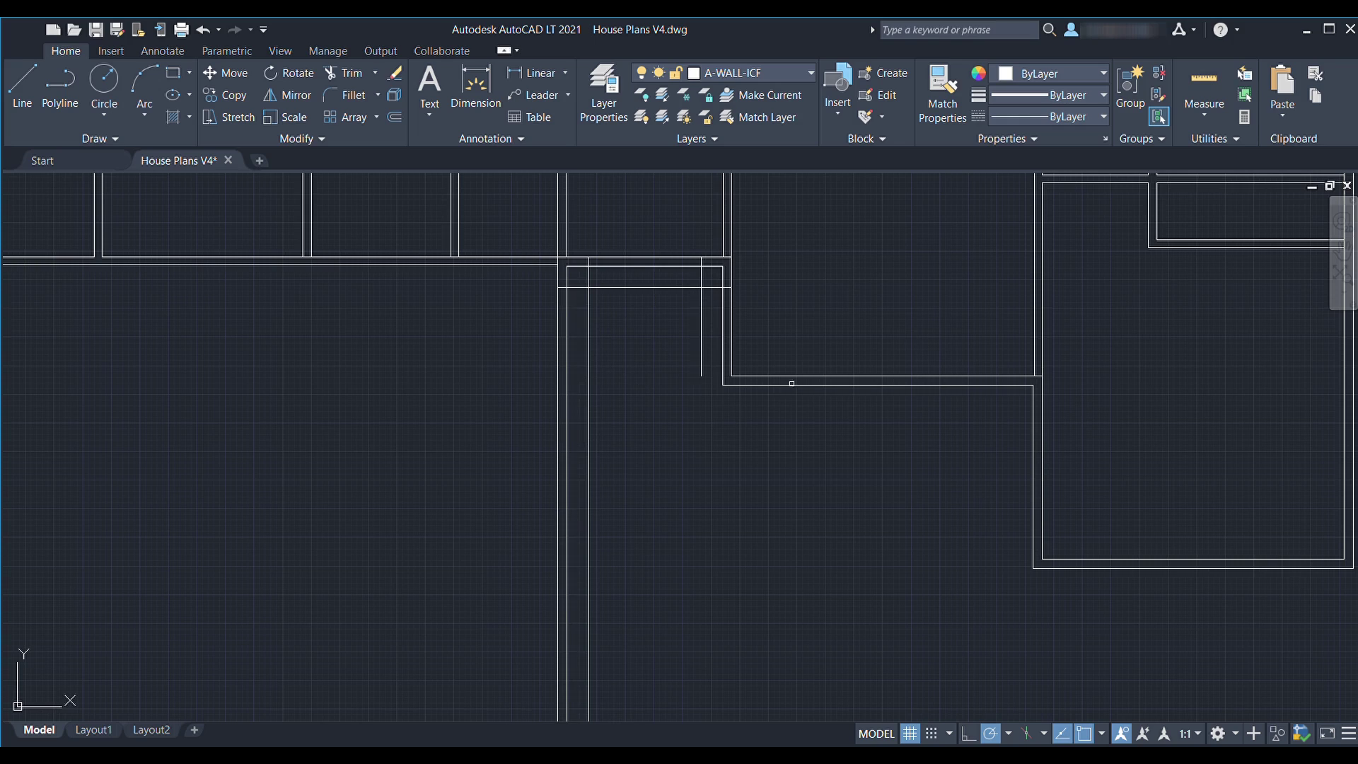
Offset the bottom wall line of the middle room and the left and bottom wall lines of the lower-right room outward
{"action": "left_click", "coordinate": [804, 376]}
{"action": "left_click", "coordinate": [818, 406]}
{"action": "left_click", "coordinate": [1042, 481]}
{"action": "left_click", "coordinate": [1012, 488]}
{"action": "left_click", "coordinate": [1166, 560]}
{"action": "left_click", "coordinate": [1171, 567]}
Offset the inner lines of the right wing's long right wall, top wall and upper-recess side wall outward
{"action": "middle_click_drag", "start_coordinate": [1262, 413], "coordinate": [801, 558]}
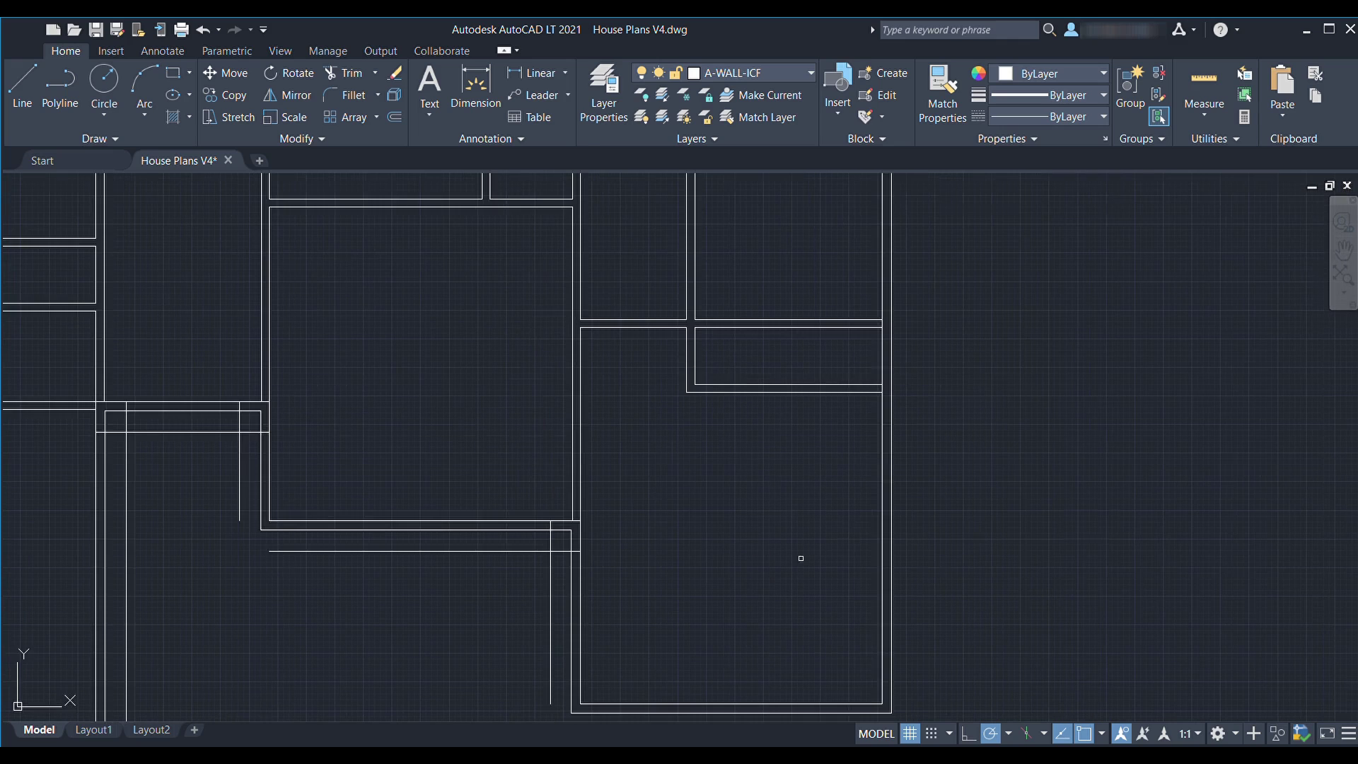
{"action": "left_click", "coordinate": [882, 533]}
{"action": "left_click", "coordinate": [954, 511]}
{"action": "scroll", "coordinate": [721, 530], "scroll_direction": "down", "scroll_amount": 5}
{"action": "scroll", "coordinate": [707, 446], "scroll_direction": "up", "scroll_amount": 5}
{"action": "left_click", "coordinate": [704, 436]}
{"action": "scroll", "coordinate": [673, 333], "scroll_direction": "down", "scroll_amount": 1}
{"action": "left_click", "coordinate": [508, 454]}
{"action": "left_click", "coordinate": [473, 467]}
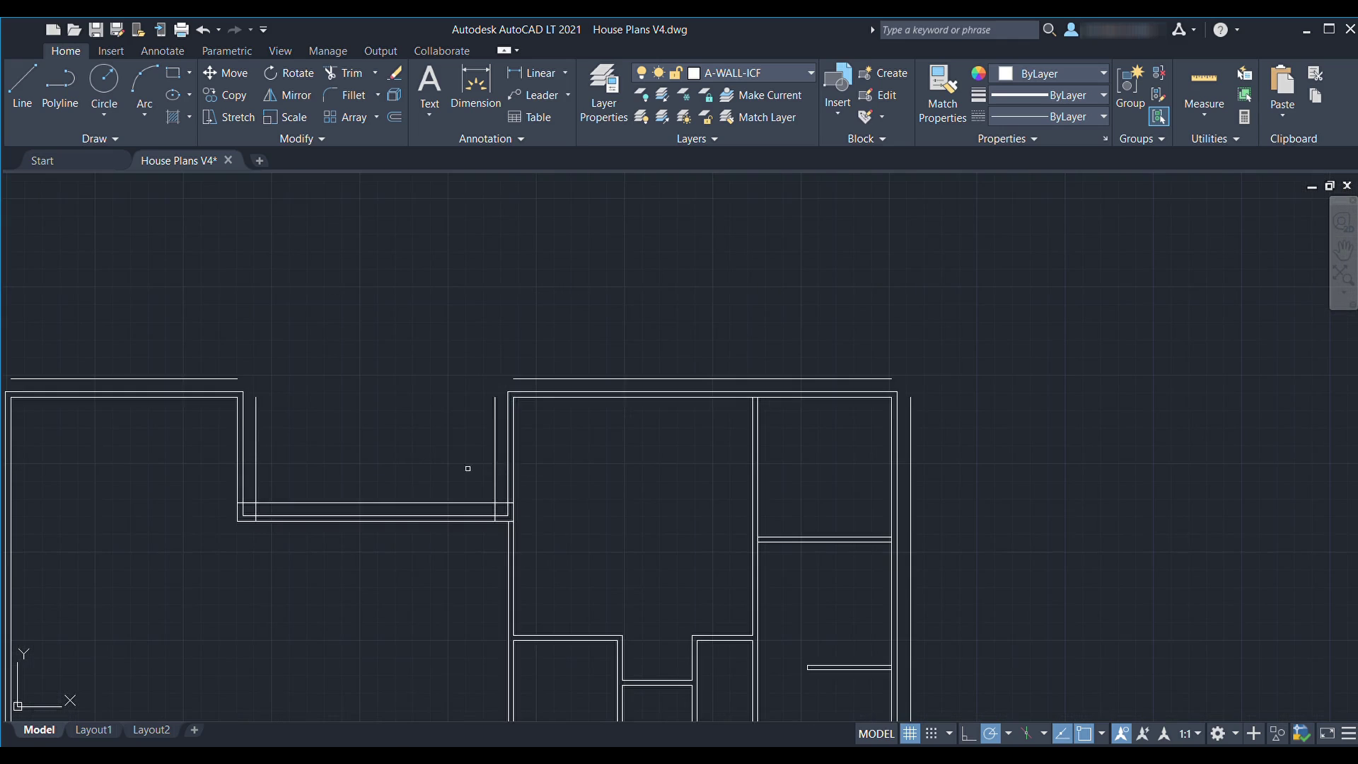
Copy the whole floor plan and place the duplicate beside the original, horizontally to its right
{"action": "scroll", "coordinate": [743, 552], "scroll_direction": "down", "scroll_amount": 3}
{"action": "middle_click_drag", "start_coordinate": [746, 692], "coordinate": [734, 542]}
{"action": "middle_click_drag", "start_coordinate": [841, 599], "coordinate": [778, 553]}
{"action": "middle_click_drag", "start_coordinate": [755, 478], "coordinate": [743, 557]}
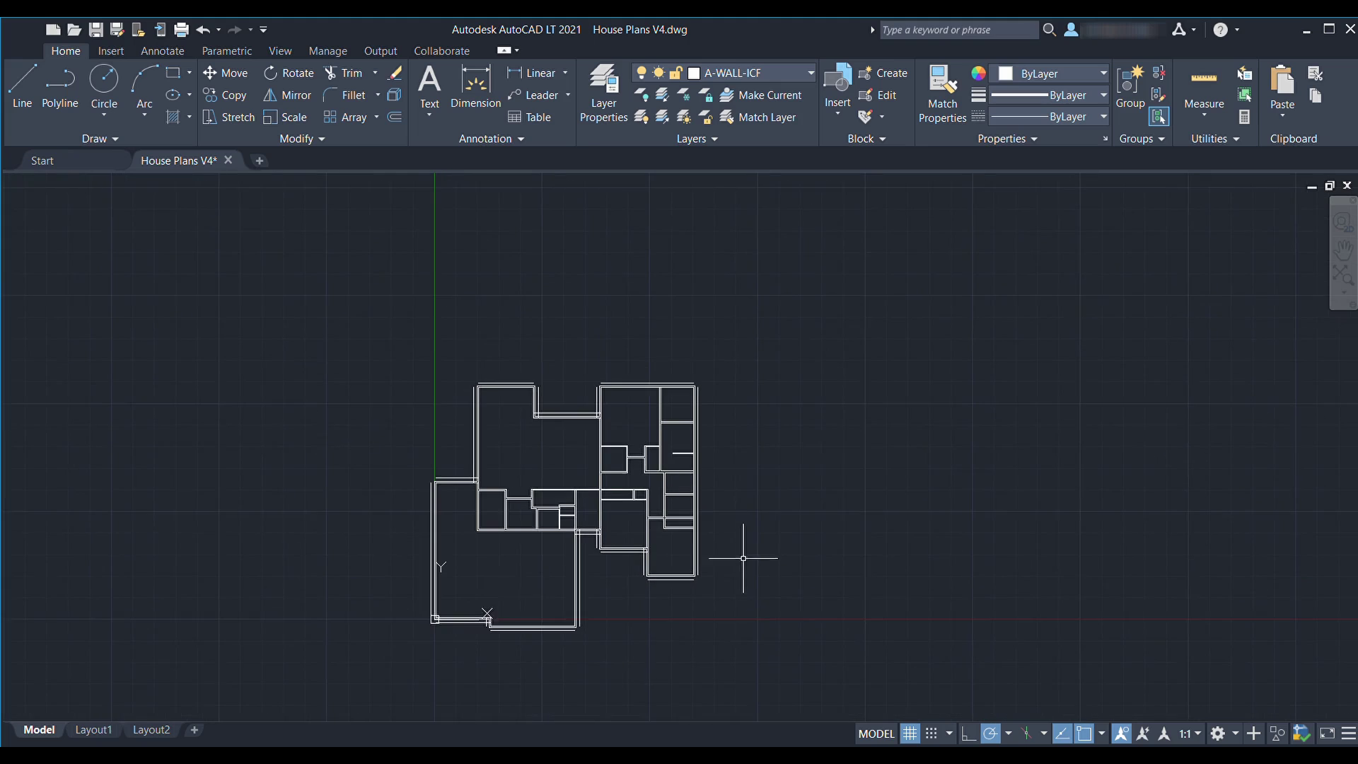
{"action": "middle_click_drag", "start_coordinate": [758, 650], "coordinate": [758, 585]}
{"action": "left_click", "coordinate": [760, 591]}
{"action": "left_click", "coordinate": [372, 301]}
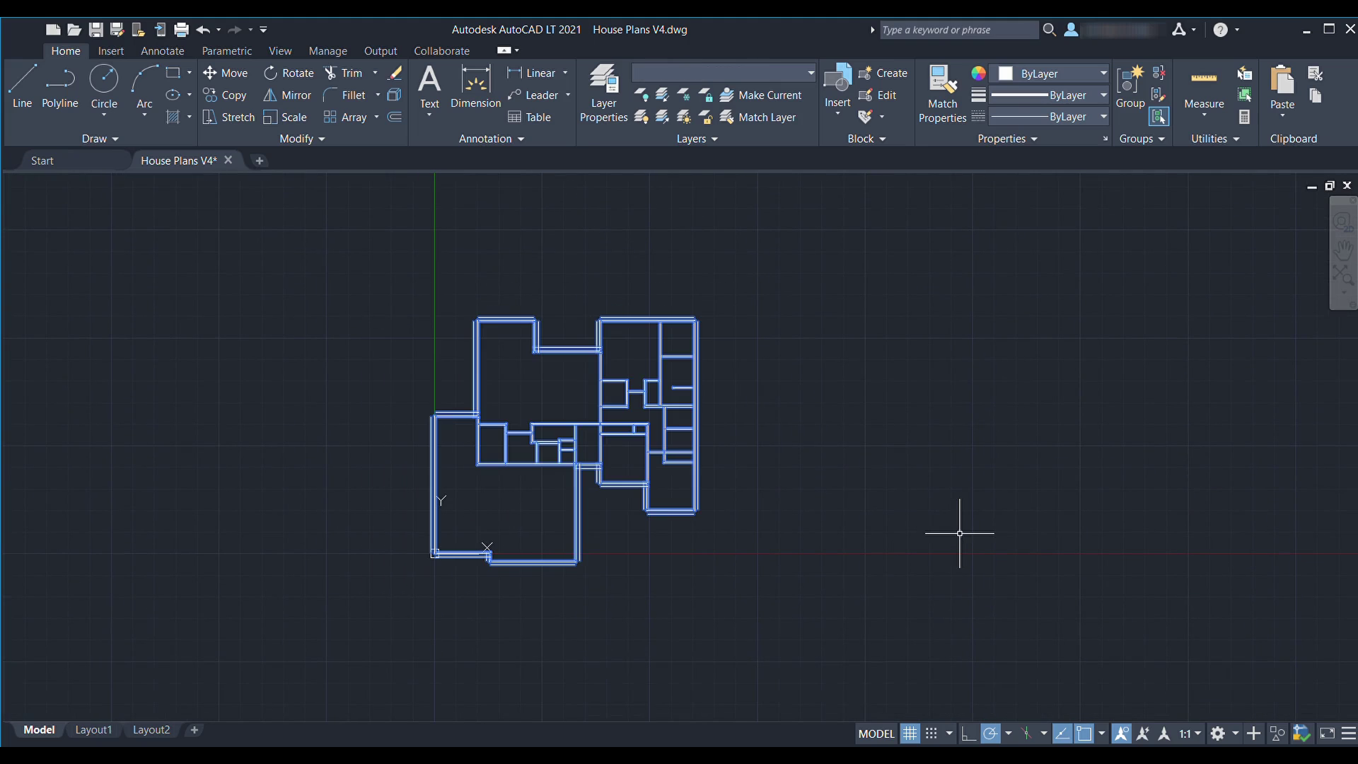
{"action": "type", "text": "co"}
{"action": "key", "text": "Return"}
{"action": "left_click", "coordinate": [694, 606]}
{"action": "left_click", "coordinate": [1063, 606]}
{"action": "key", "text": "Escape"}
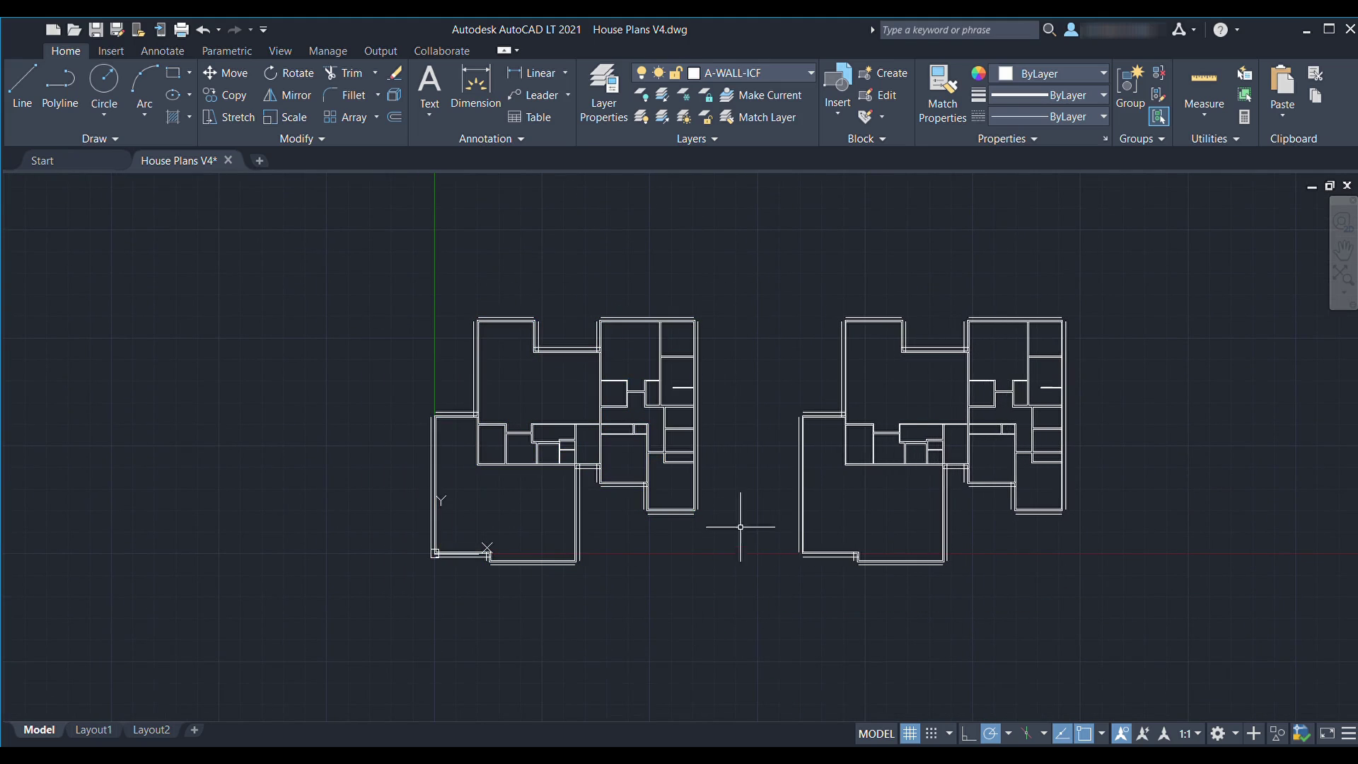
Join the outer offset lines at the lower-left wing's bottom step, its top-left corner and its junction with the upper room
{"action": "scroll", "coordinate": [703, 539], "scroll_direction": "up", "scroll_amount": 6}
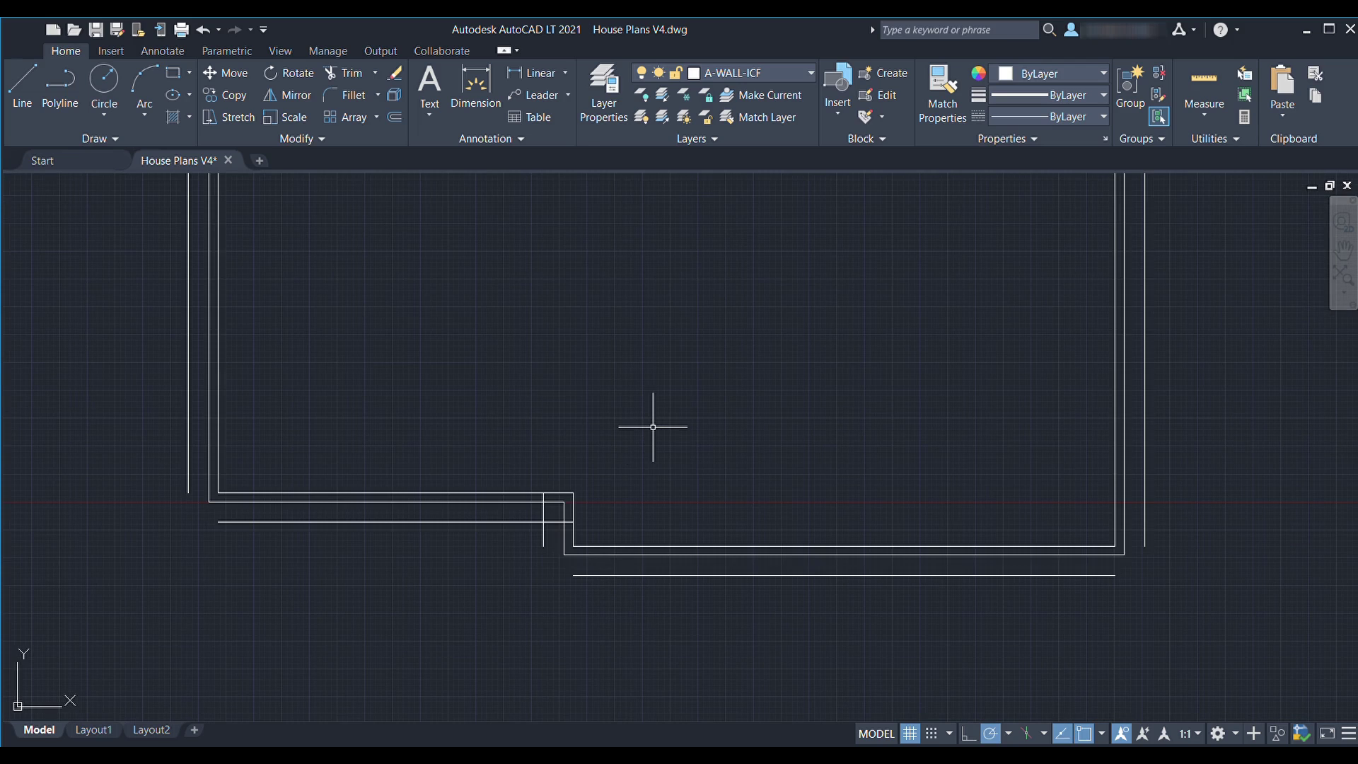
{"action": "left_click", "coordinate": [606, 575]}
{"action": "left_click", "coordinate": [544, 539]}
{"action": "middle_click_drag", "start_coordinate": [268, 532], "coordinate": [514, 585]}
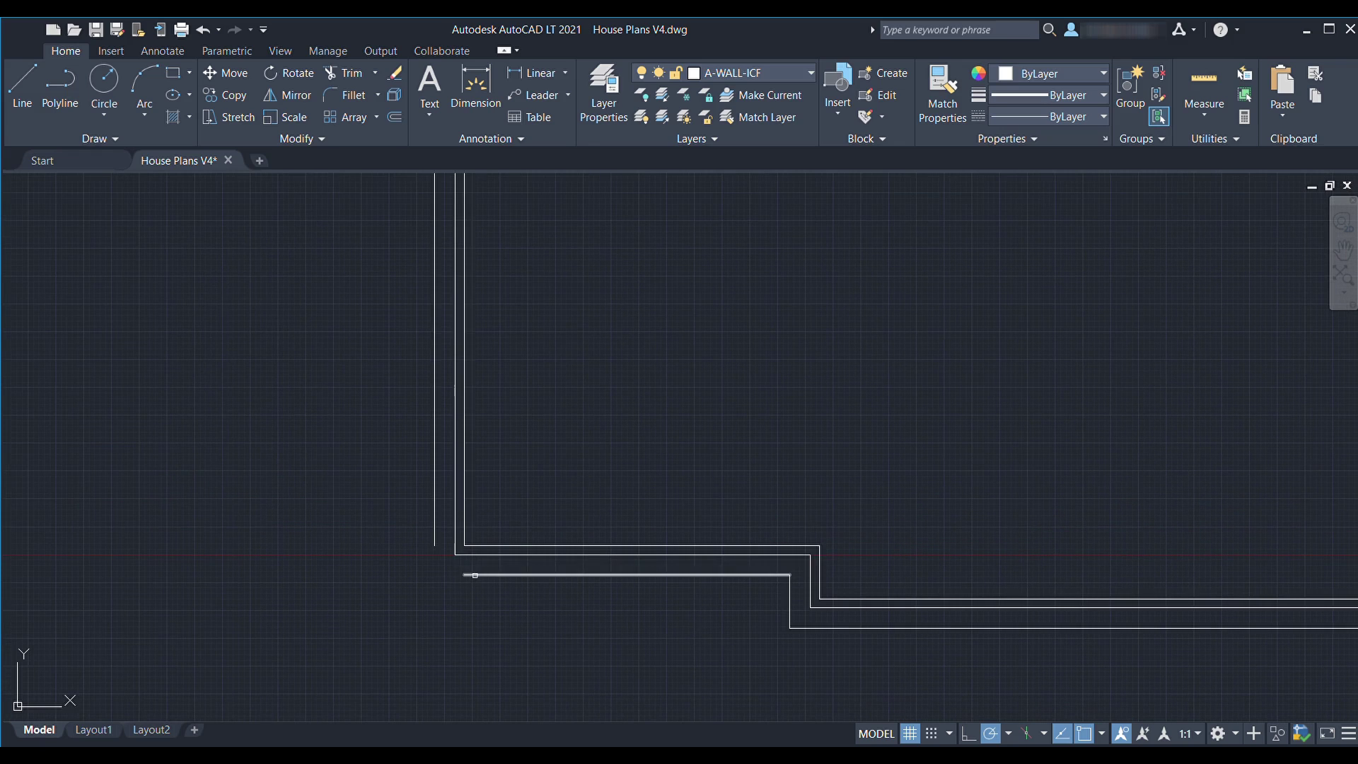
{"action": "middle_click_drag", "start_coordinate": [410, 184], "coordinate": [351, 388]}
{"action": "left_click", "coordinate": [376, 388]}
{"action": "left_click", "coordinate": [424, 354]}
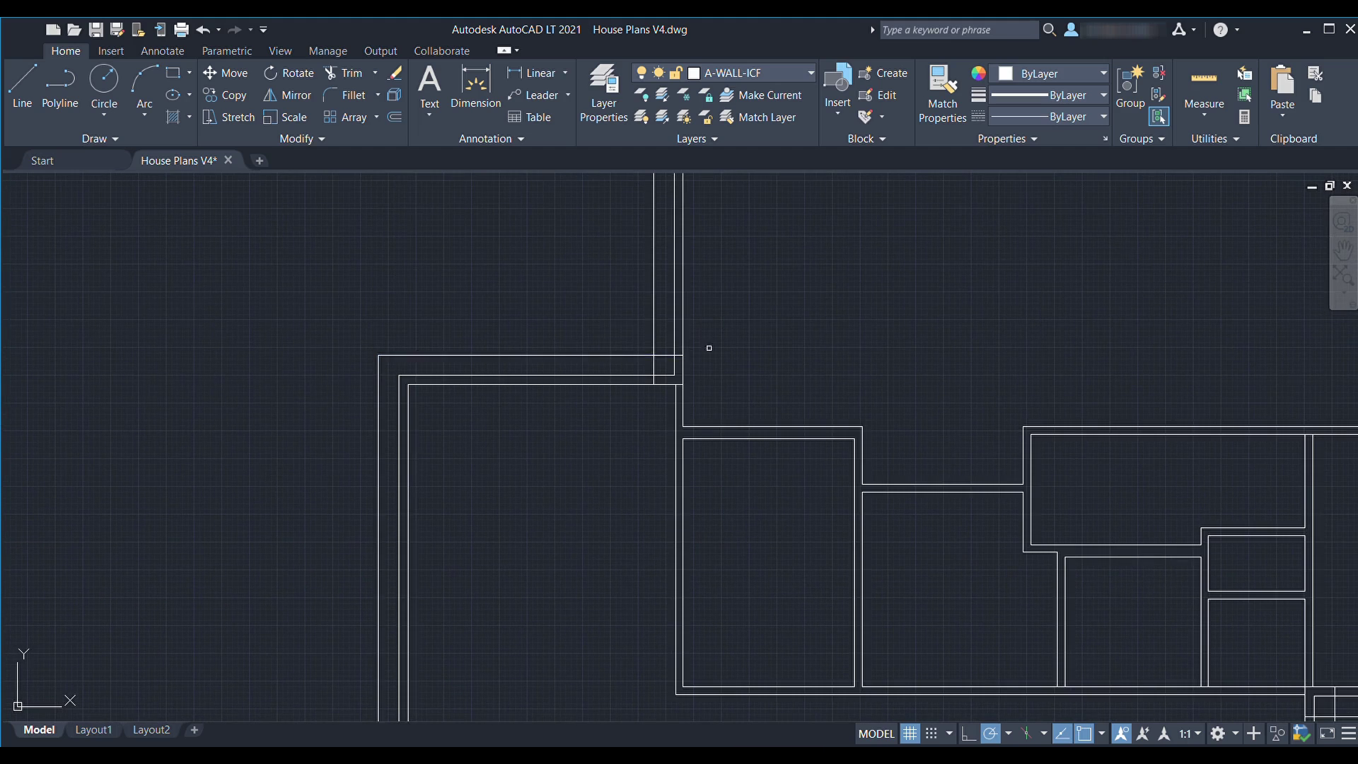
{"action": "left_click", "coordinate": [630, 354]}
{"action": "left_click", "coordinate": [652, 325]}
Join the outer offset lines at the upper-left room's two top corners and the upper recess's left inside corner
{"action": "middle_click_drag", "start_coordinate": [907, 304], "coordinate": [723, 678]}
{"action": "left_click", "coordinate": [469, 370]}
{"action": "left_click", "coordinate": [503, 325]}
{"action": "left_click", "coordinate": [838, 325]}
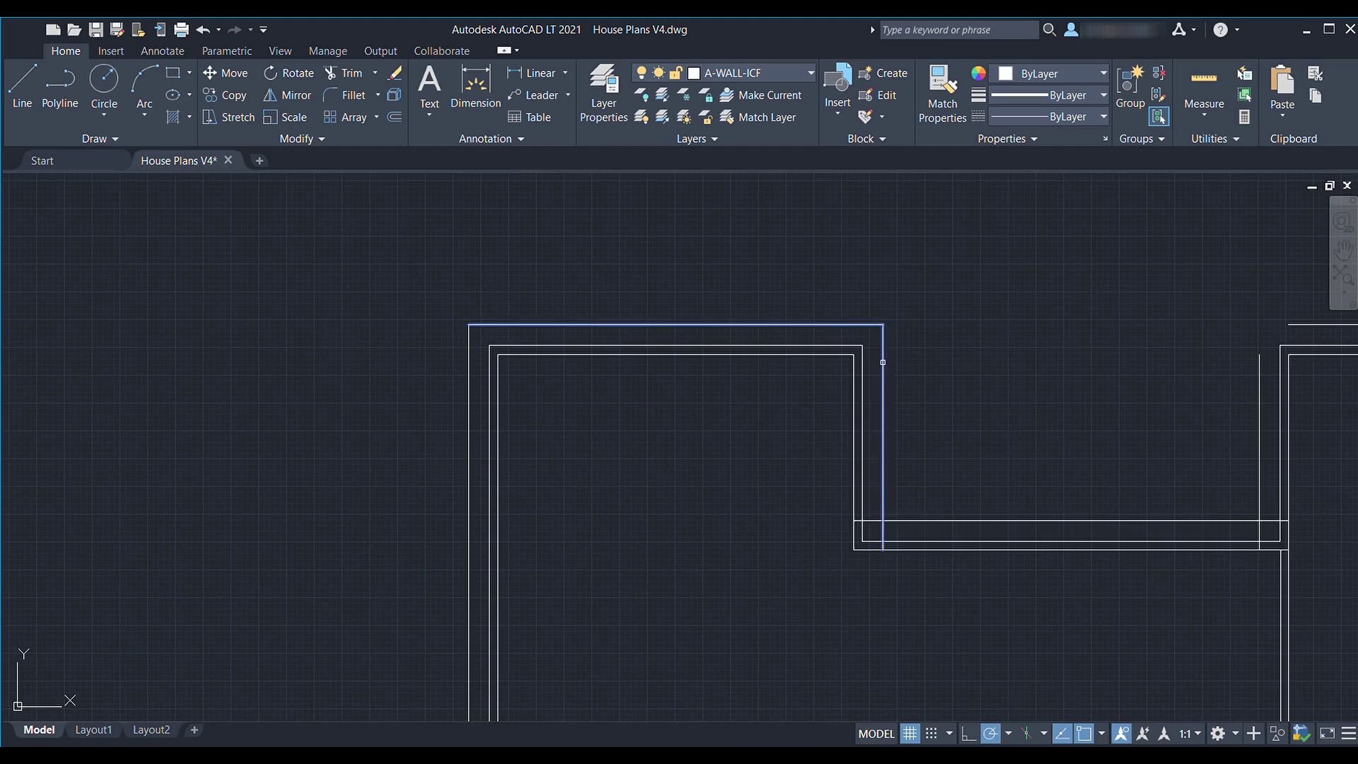
{"action": "left_click", "coordinate": [882, 361]}
{"action": "left_click", "coordinate": [883, 504]}
{"action": "left_click", "coordinate": [920, 521]}
Join the outer offset lines at the upper recess's right inside corner and the right wing's top-left corner
{"action": "middle_click_drag", "start_coordinate": [1253, 519], "coordinate": [927, 521]}
{"action": "left_click", "coordinate": [927, 520]}
{"action": "left_click", "coordinate": [933, 505]}
{"action": "left_click", "coordinate": [933, 379]}
{"action": "left_click", "coordinate": [979, 325]}
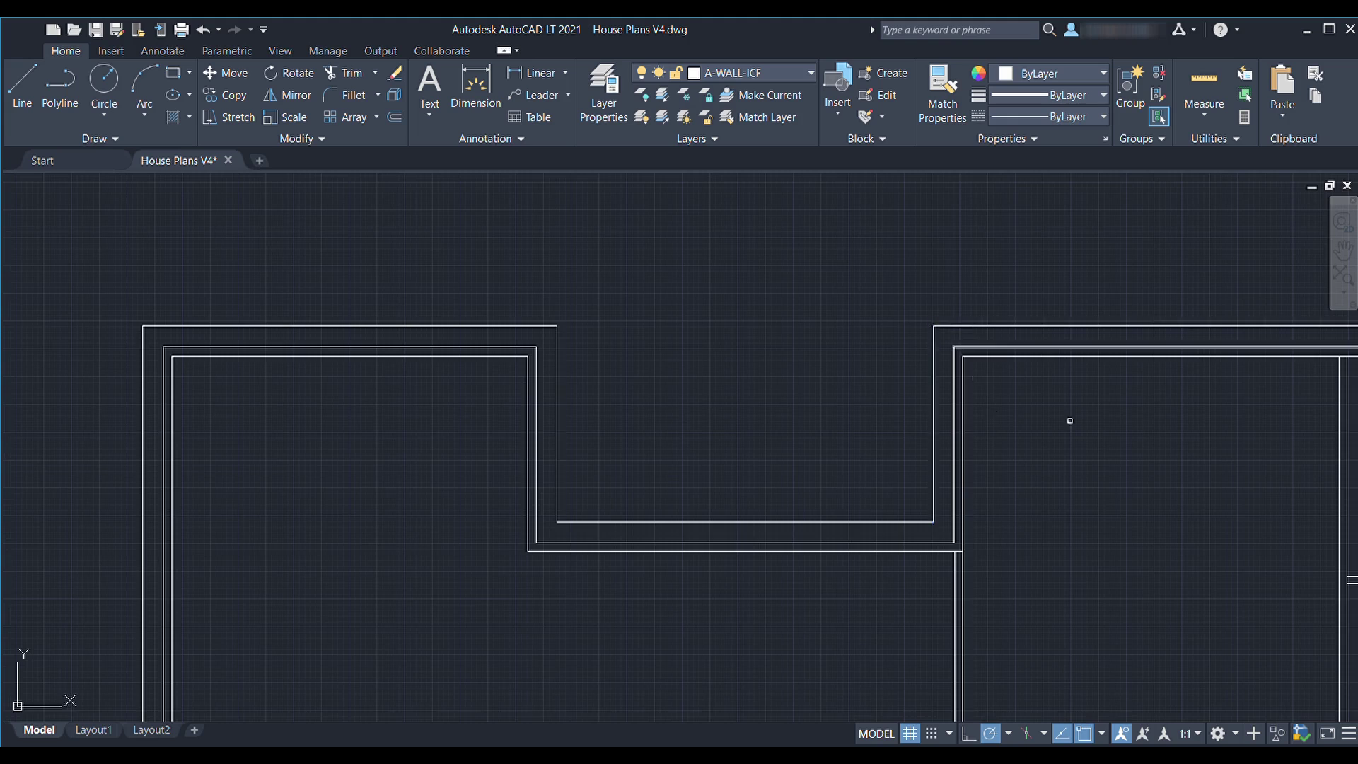
Join the outer offset lines at the right wing's top-right and bottom-right corners
{"action": "middle_click_drag", "start_coordinate": [1070, 421], "coordinate": [624, 414]}
{"action": "left_click", "coordinate": [1107, 318]}
{"action": "left_click", "coordinate": [1141, 401]}
{"action": "middle_click_drag", "start_coordinate": [1082, 585], "coordinate": [752, 524]}
{"action": "left_click", "coordinate": [742, 530]}
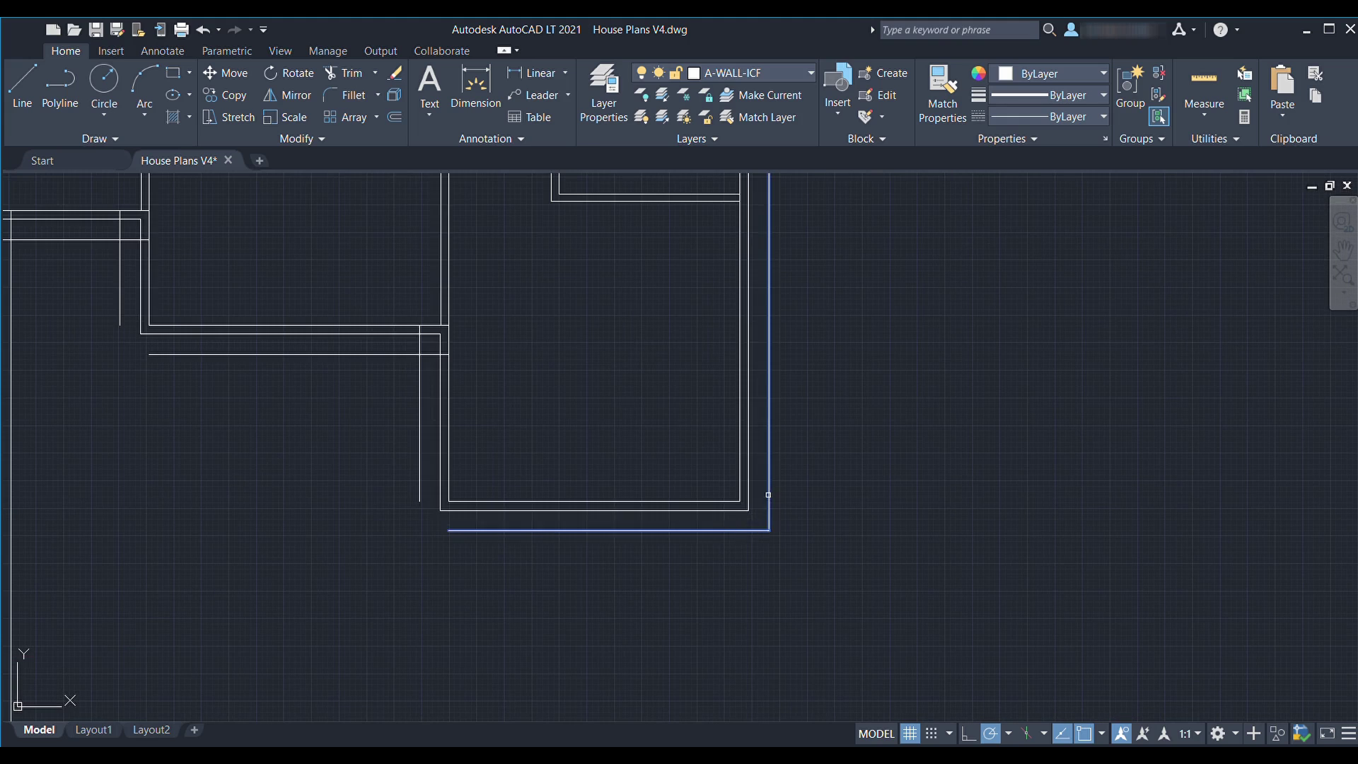
{"action": "left_click", "coordinate": [766, 494]}
{"action": "left_click", "coordinate": [467, 530]}
{"action": "middle_click_drag", "start_coordinate": [191, 390], "coordinate": [432, 492]}
{"action": "left_click", "coordinate": [510, 457]}
{"action": "key", "text": "ctrl+z"}
Join the outer offset lines at the lower-right room's bottom-left and inside corners and the middle room's bottom-left corner
{"action": "left_click", "coordinate": [461, 530]}
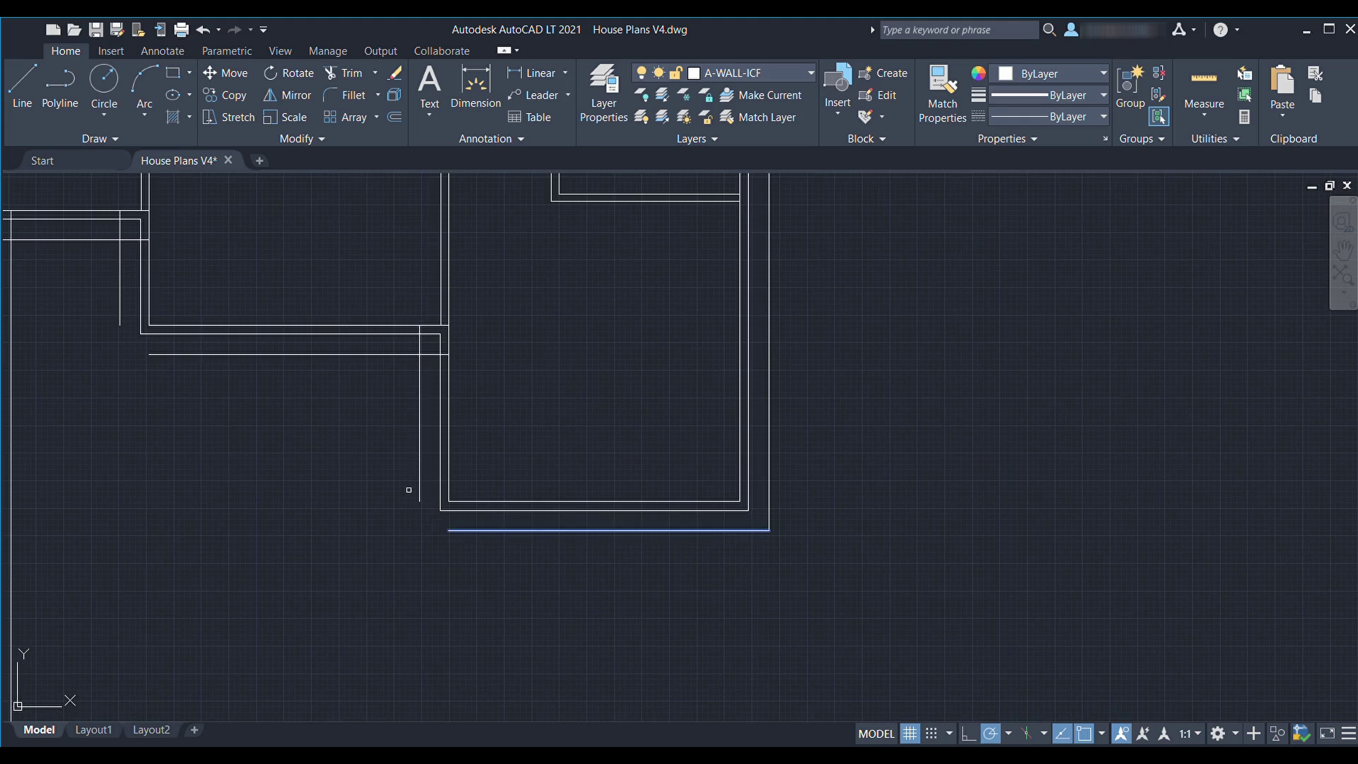
{"action": "left_click", "coordinate": [419, 472]}
{"action": "left_click", "coordinate": [420, 373]}
{"action": "left_click", "coordinate": [398, 354]}
{"action": "middle_click_drag", "start_coordinate": [355, 396], "coordinate": [775, 418]}
{"action": "left_click", "coordinate": [637, 375]}
{"action": "left_click", "coordinate": [540, 333]}
Join the outer offset lines at the lower recess's two inside corners and the lower-left wing's bottom-right corner
{"action": "left_click", "coordinate": [541, 290]}
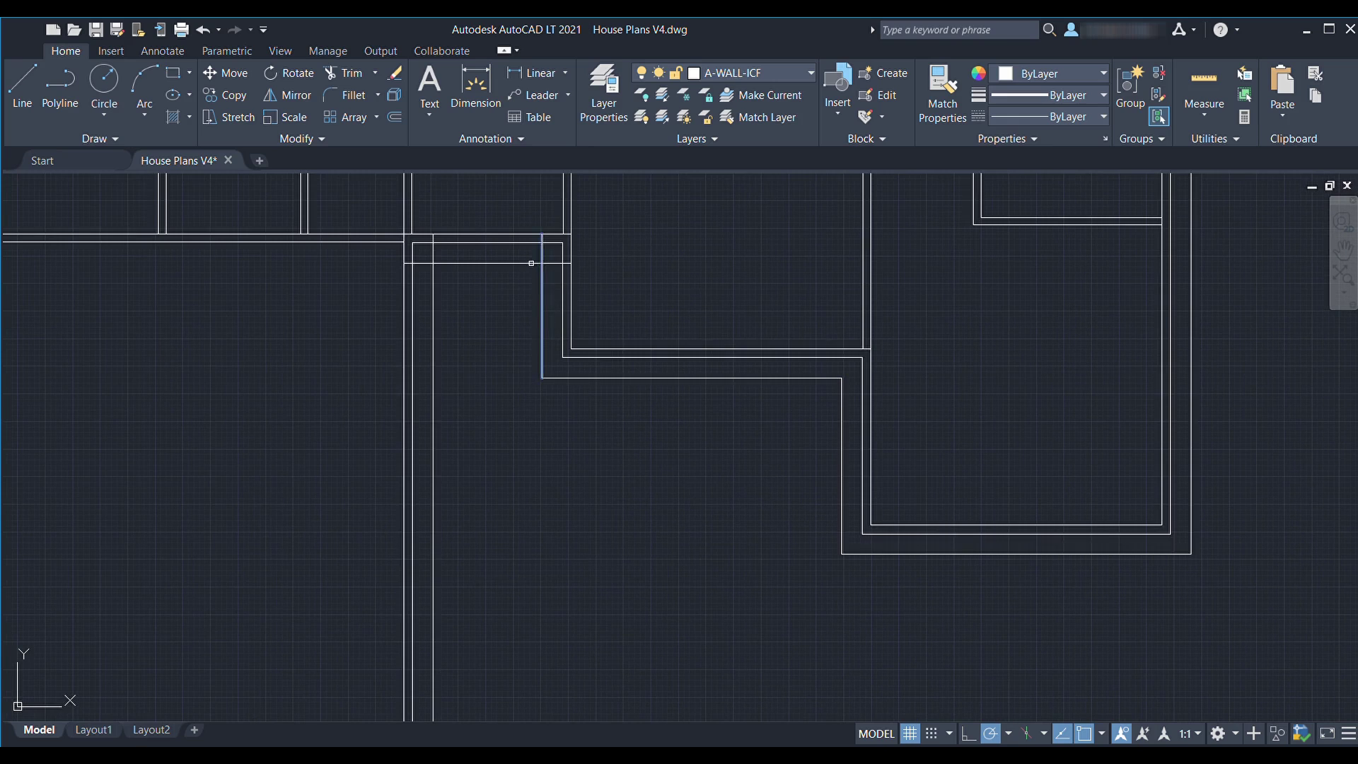
{"action": "left_click", "coordinate": [531, 262]}
{"action": "left_click", "coordinate": [432, 280]}
{"action": "left_click", "coordinate": [450, 262]}
{"action": "scroll", "coordinate": [621, 279], "scroll_direction": "down", "scroll_amount": 2}
{"action": "left_click", "coordinate": [534, 504]}
{"action": "left_click", "coordinate": [566, 473]}
{"action": "middle_click_drag", "start_coordinate": [11, 514], "coordinate": [486, 550]}
{"action": "scroll", "coordinate": [486, 550], "scroll_direction": "down", "scroll_amount": 2}
{"action": "middle_click_drag", "start_coordinate": [687, 304], "coordinate": [673, 468]}
{"action": "middle_click_drag", "start_coordinate": [838, 553], "coordinate": [676, 423]}
{"action": "scroll", "coordinate": [472, 572], "scroll_direction": "up", "scroll_amount": 3}
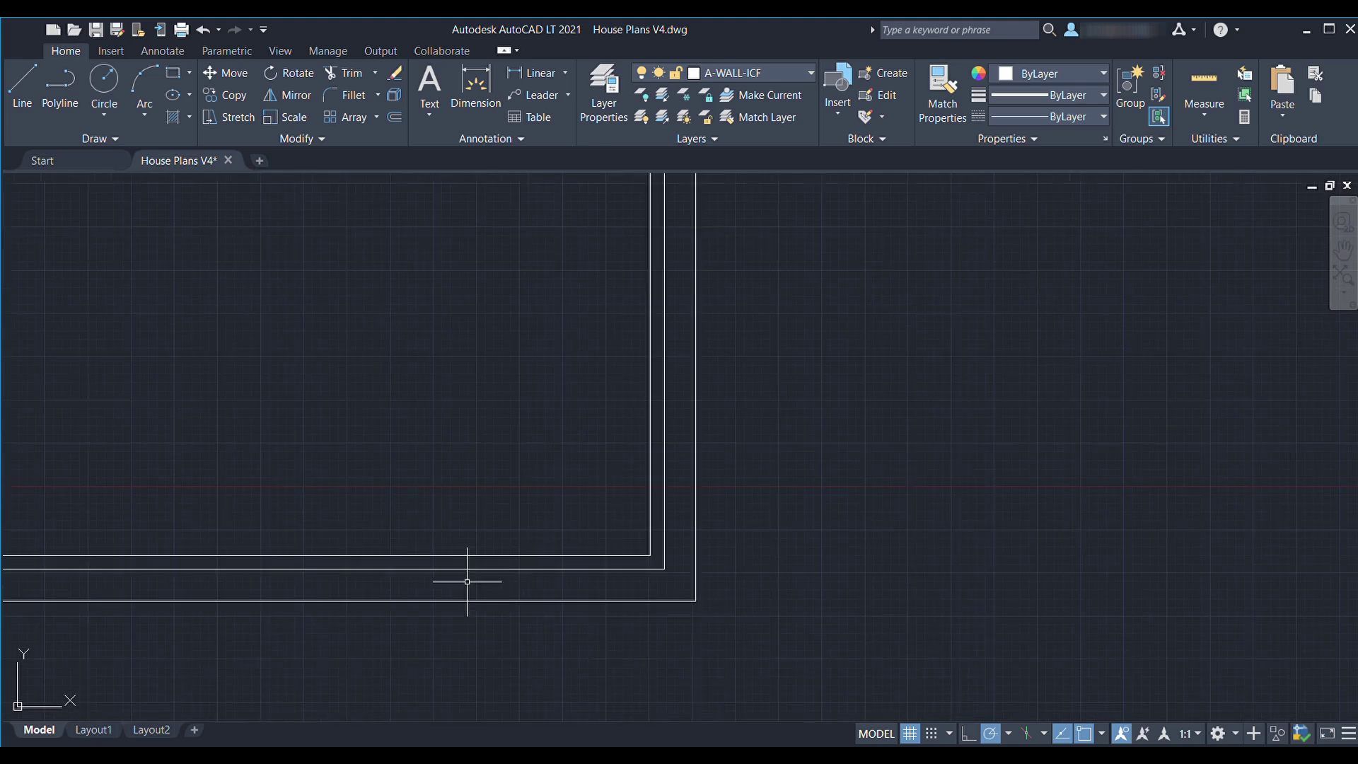
Delete the middle wall lines along the lower-left wing's right side and lower bottom edge
{"action": "scroll", "coordinate": [552, 580], "scroll_direction": "up", "scroll_amount": 1}
{"action": "left_click", "coordinate": [756, 579]}
{"action": "left_click", "coordinate": [722, 546]}
{"action": "key", "text": "Delete"}
{"action": "scroll", "coordinate": [672, 449], "scroll_direction": "down", "scroll_amount": 3}
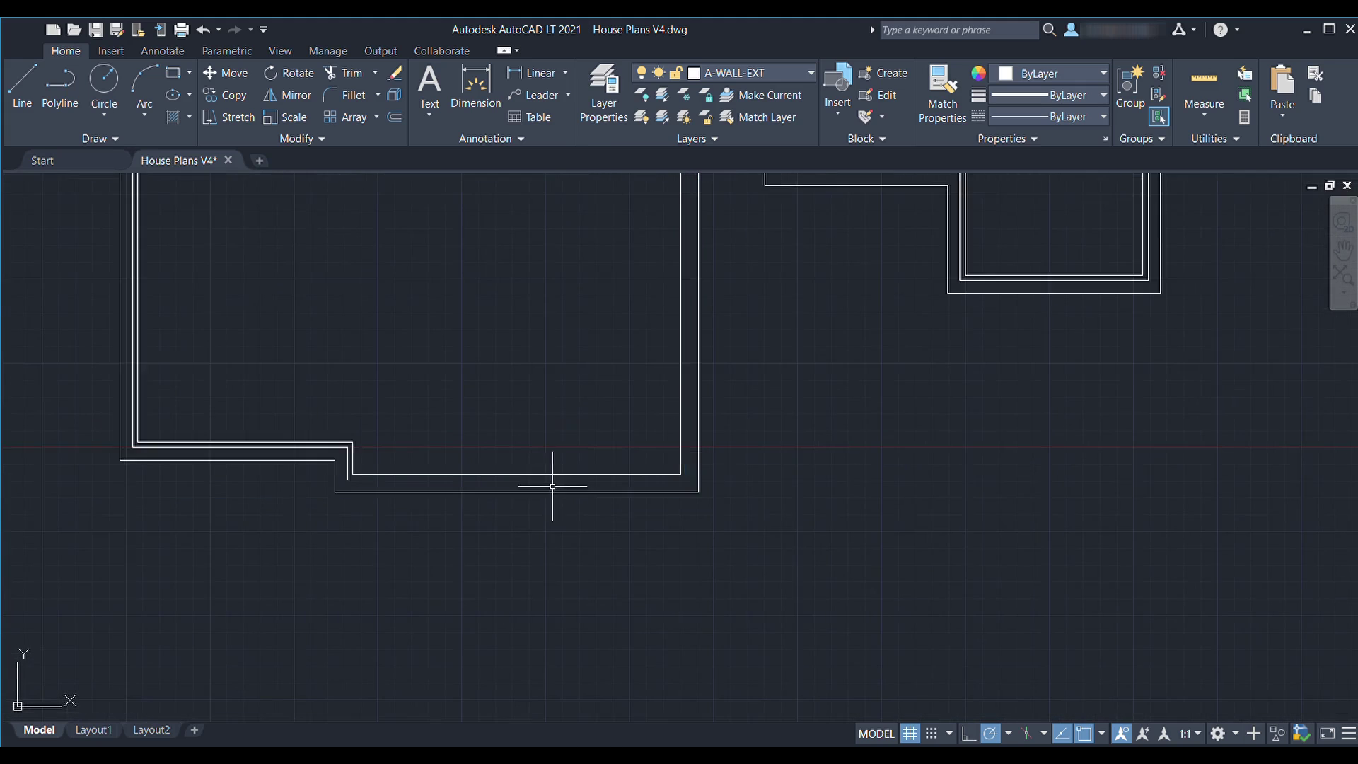
Delete the middle wall lines at the lower-left wing's bottom jog and along the bottom edge left of it
{"action": "middle_click_drag", "start_coordinate": [290, 501], "coordinate": [522, 549]}
{"action": "scroll", "coordinate": [541, 551], "scroll_direction": "up", "scroll_amount": 3}
{"action": "left_click", "coordinate": [687, 445]}
{"action": "key", "text": "Delete"}
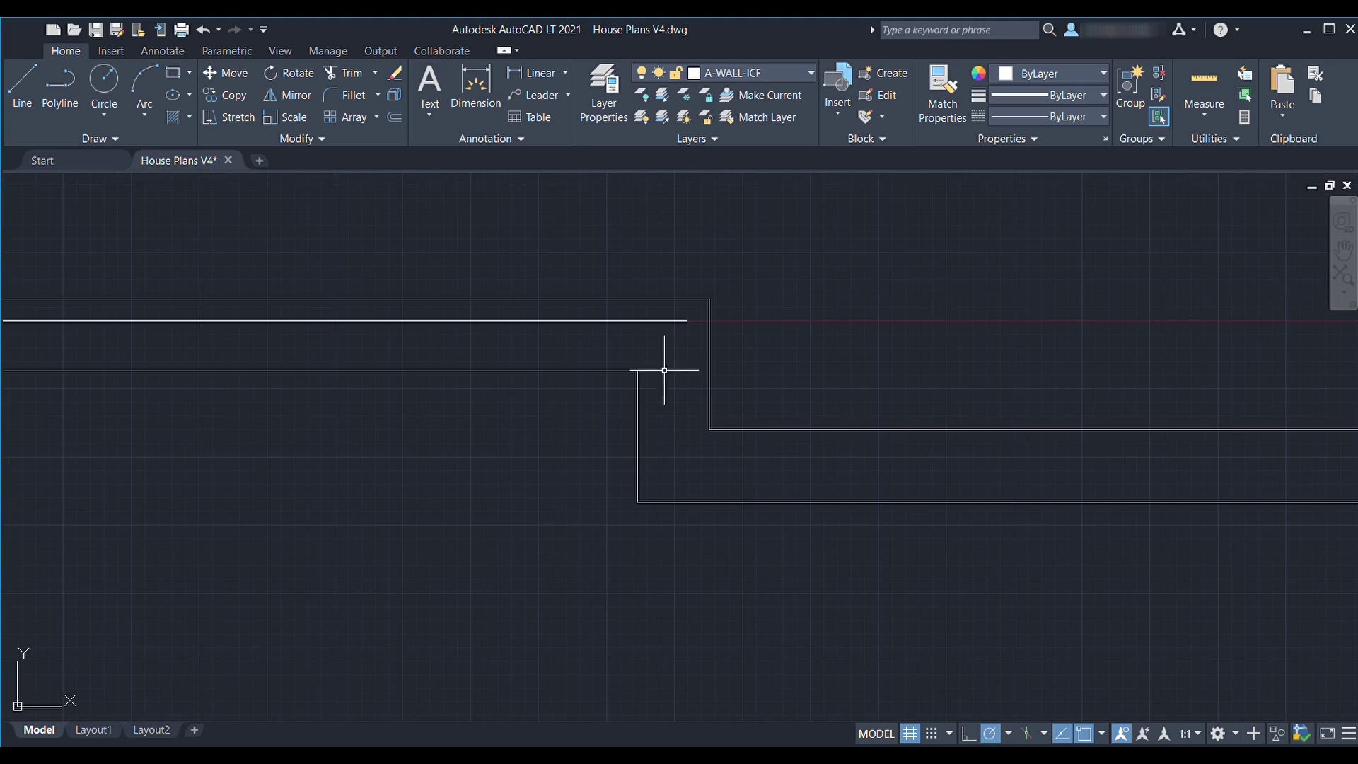
{"action": "left_click", "coordinate": [666, 320]}
{"action": "key", "text": "Delete"}
Delete the middle wall lines along the lower-left wing's left and top sides
{"action": "mouse_move", "coordinate": [612, 354]}
{"action": "middle_mouse_down"}
{"action": "mouse_move", "coordinate": [883, 429]}
{"action": "mouse_move", "coordinate": [1102, 463]}
{"action": "middle_mouse_up"}
{"action": "scroll", "coordinate": [475, 402], "scroll_direction": "down", "scroll_amount": 1}
{"action": "middle_click_drag", "start_coordinate": [473, 403], "coordinate": [559, 561]}
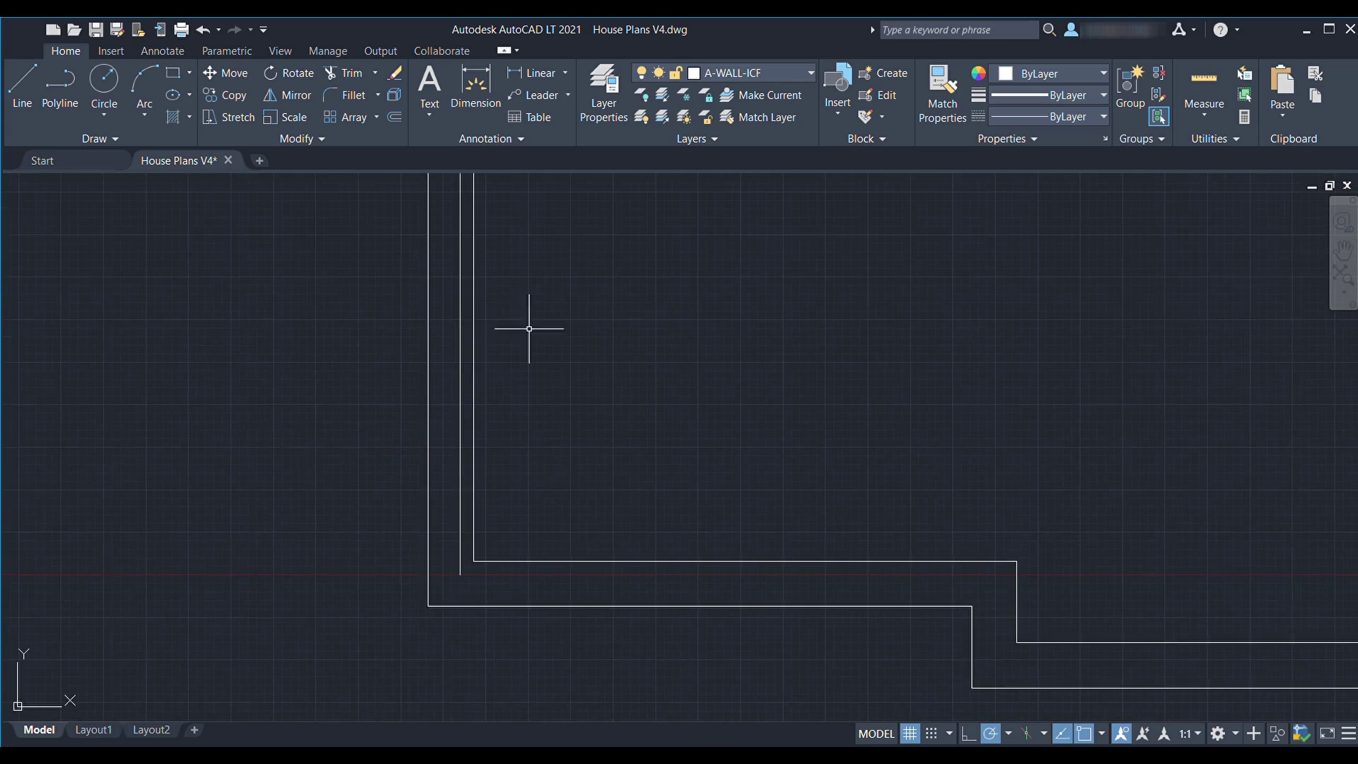
{"action": "middle_click_drag", "start_coordinate": [556, 297], "coordinate": [626, 635]}
{"action": "middle_click_drag", "start_coordinate": [635, 185], "coordinate": [652, 527]}
{"action": "middle_click_drag", "start_coordinate": [666, 344], "coordinate": [666, 550]}
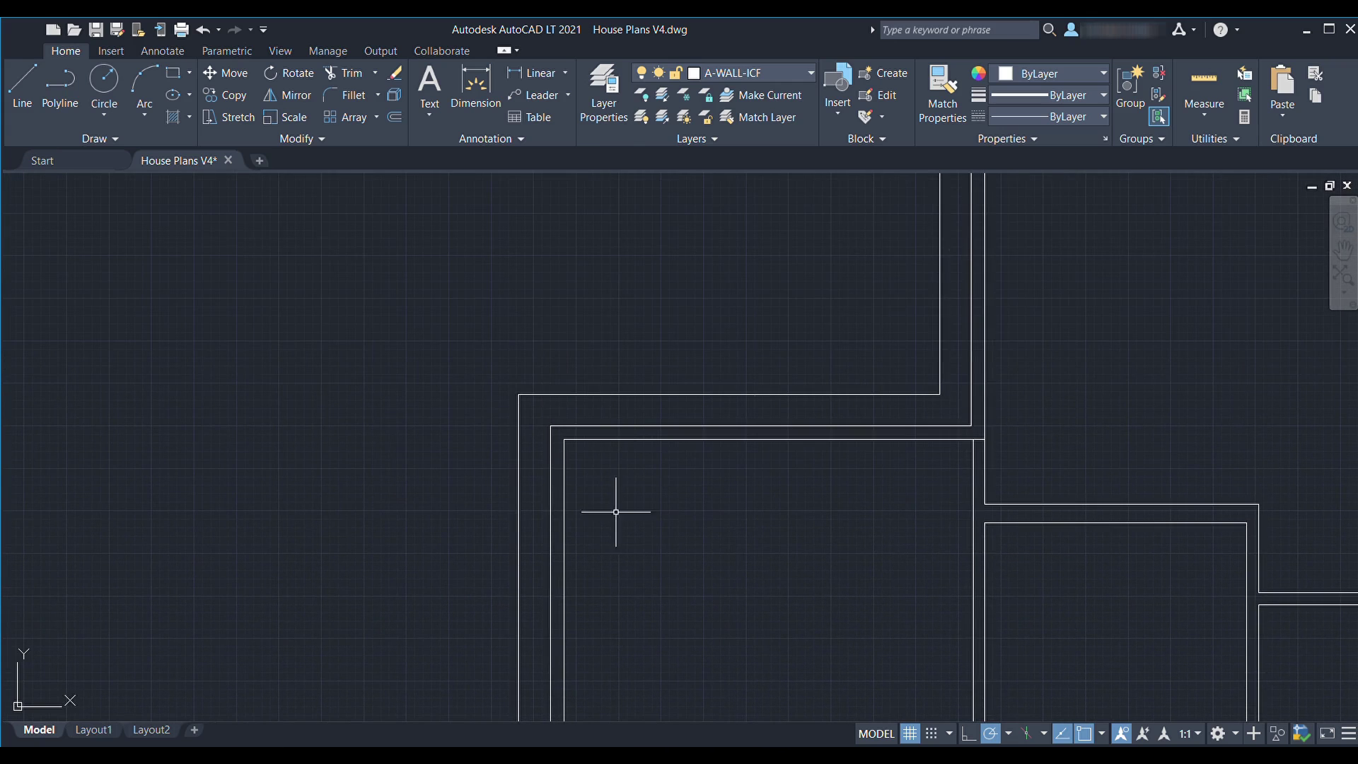
{"action": "scroll", "coordinate": [969, 433], "scroll_direction": "up", "scroll_amount": 2}
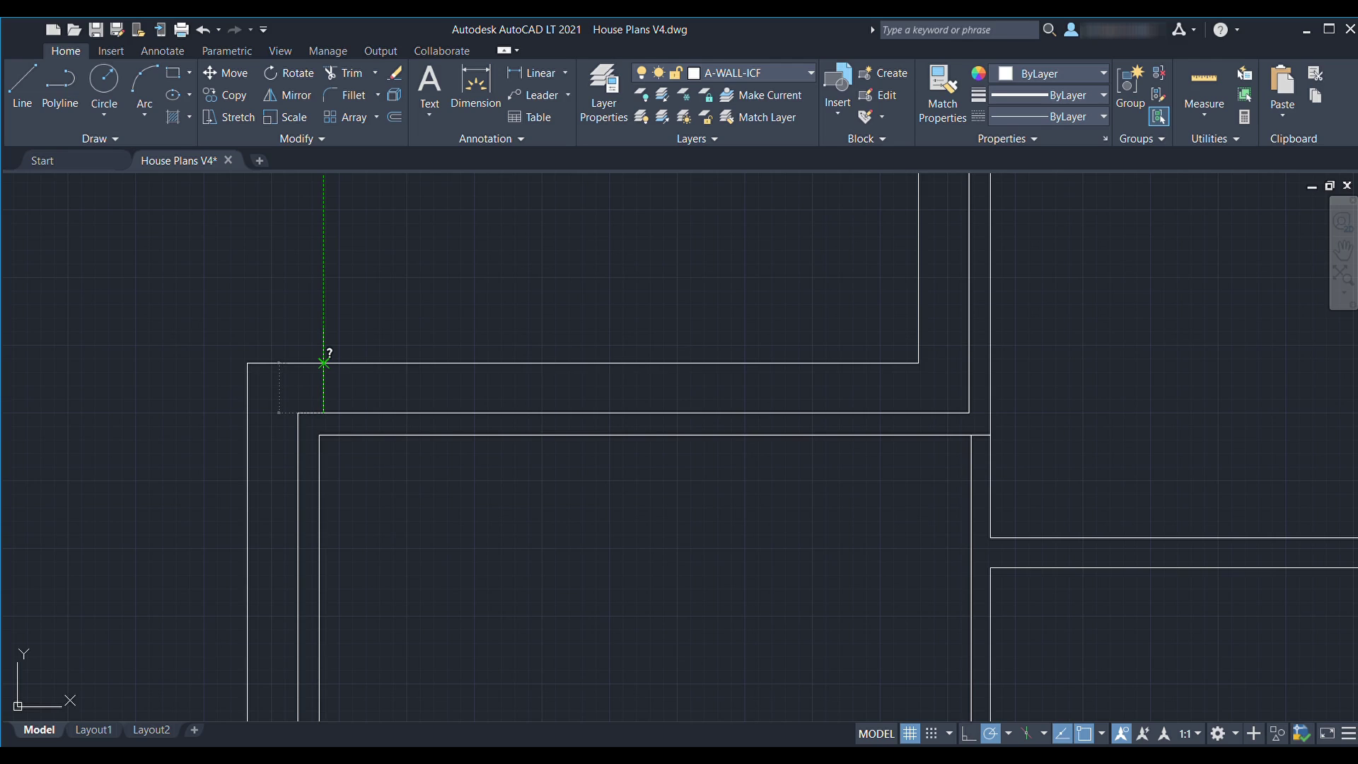
{"action": "scroll", "coordinate": [637, 580], "scroll_direction": "down", "scroll_amount": 5}
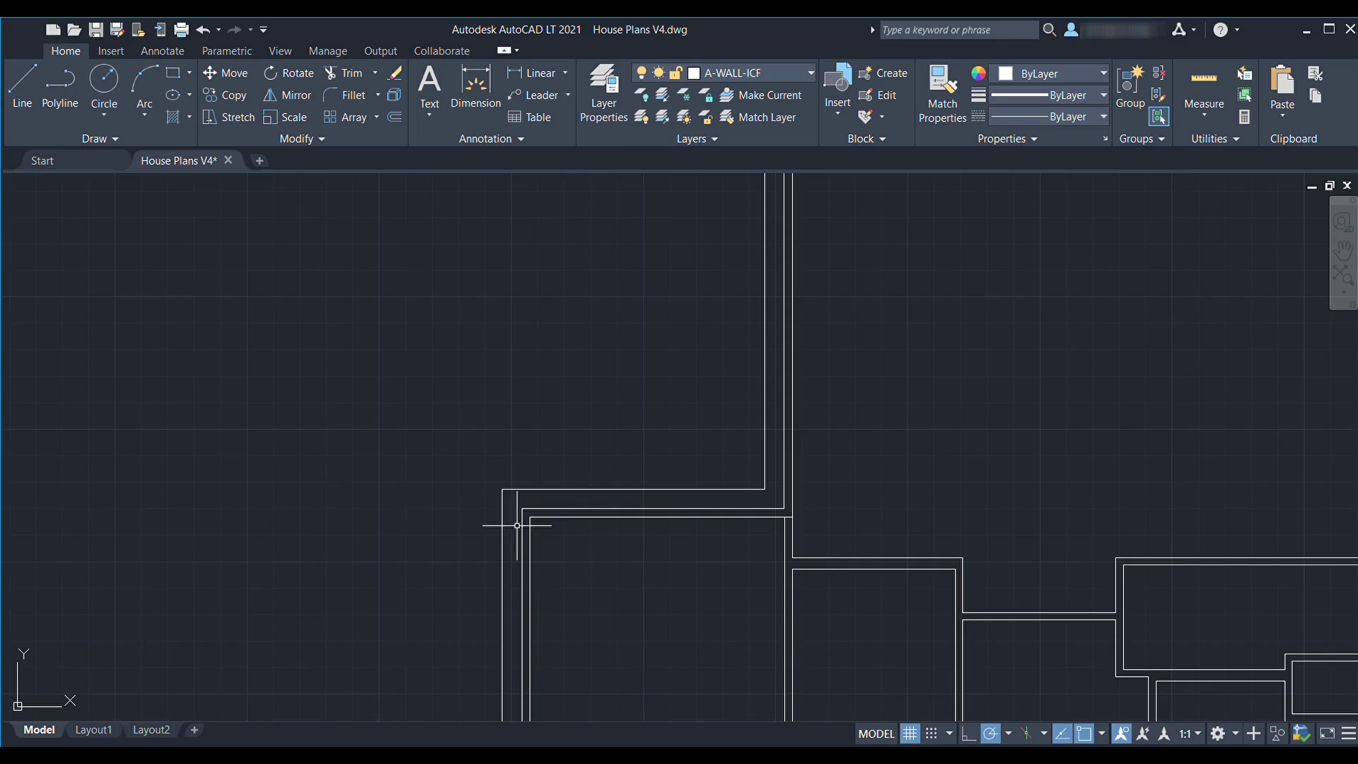
{"action": "scroll", "coordinate": [511, 492], "scroll_direction": "up", "scroll_amount": 7}
{"action": "left_click", "coordinate": [515, 494]}
{"action": "left_click", "coordinate": [489, 450]}
{"action": "key", "text": "Delete"}
{"action": "scroll", "coordinate": [891, 531], "scroll_direction": "down", "scroll_amount": 7}
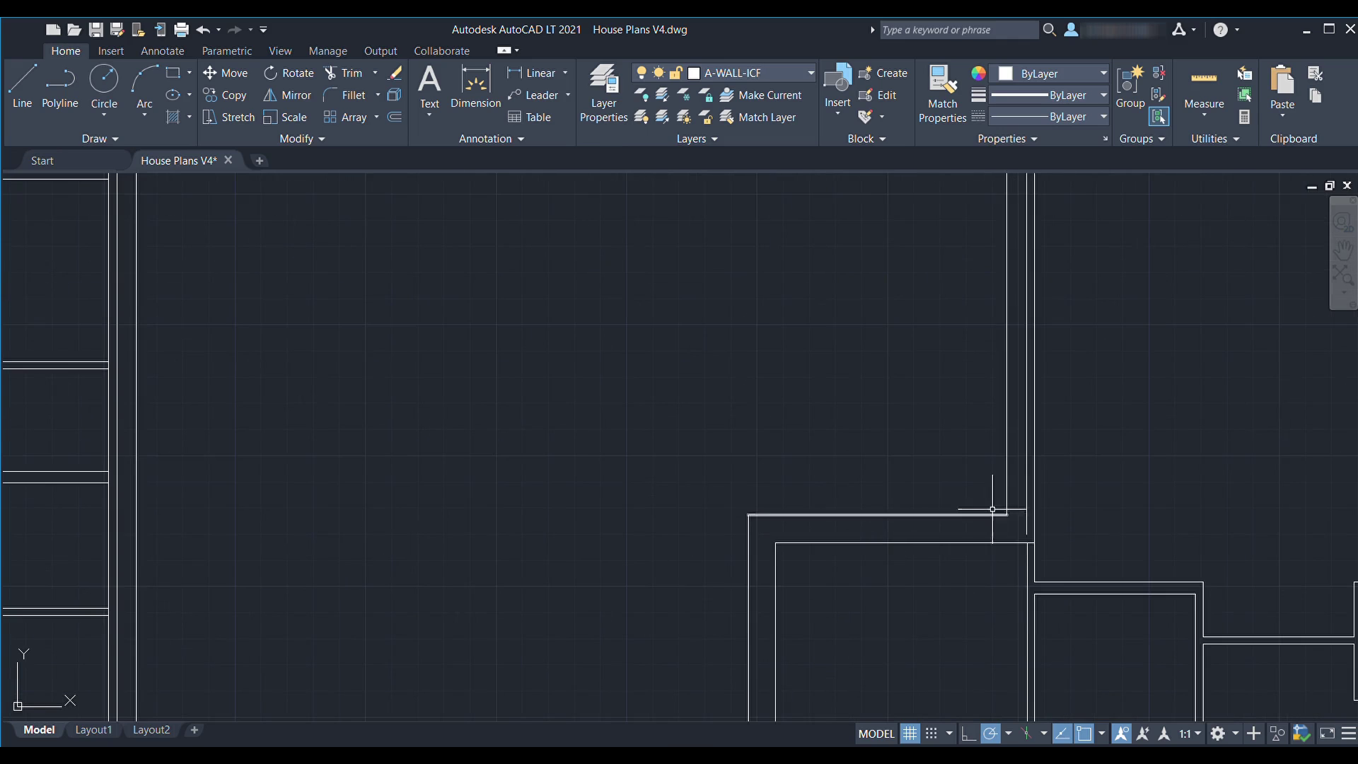
Delete the middle wall lines along the vertical side and top of the lower recess beside the lower-left wing
{"action": "middle_click_drag", "start_coordinate": [1040, 502], "coordinate": [462, 216]}
{"action": "scroll", "coordinate": [916, 496], "scroll_direction": "up", "scroll_amount": 3}
{"action": "left_click", "coordinate": [858, 466]}
{"action": "key", "text": "Delete"}
{"action": "middle_click_drag", "start_coordinate": [752, 239], "coordinate": [735, 330]}
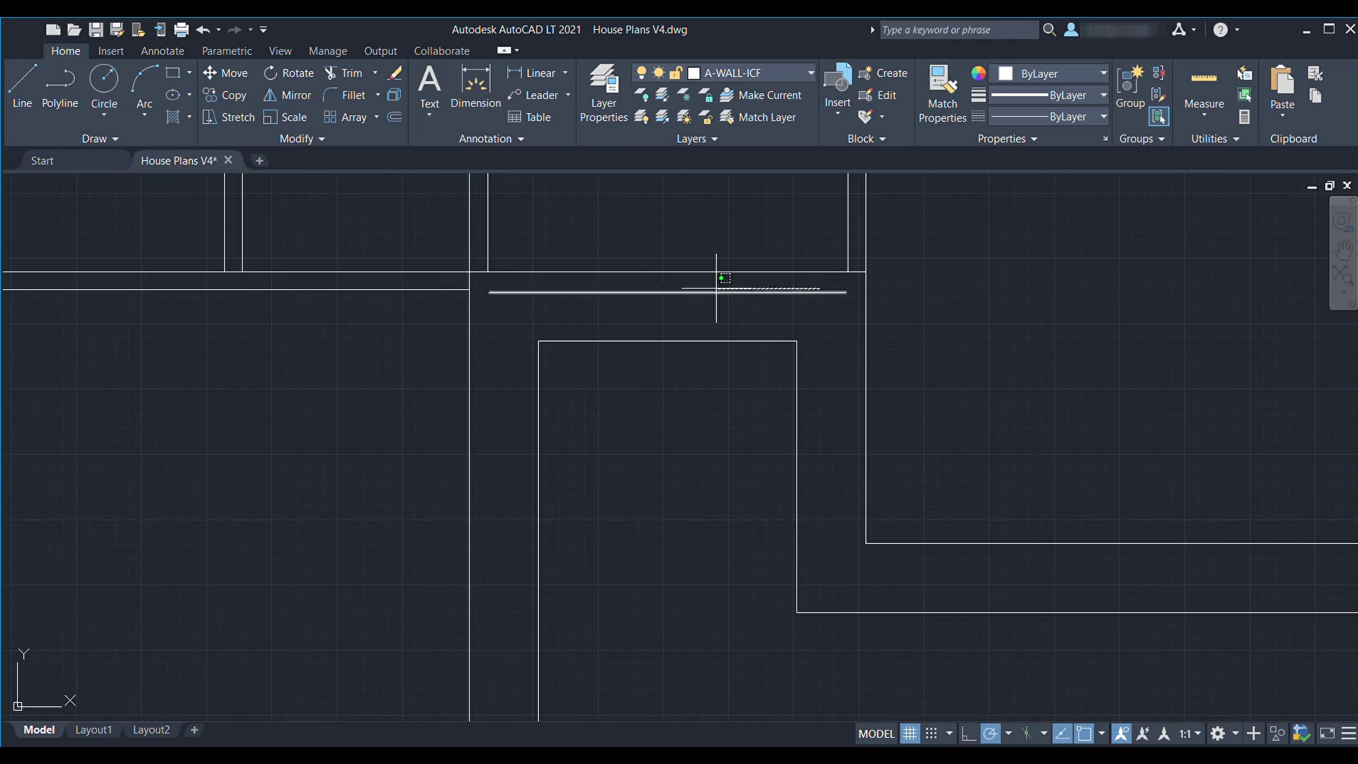
{"action": "left_click", "coordinate": [717, 288]}
{"action": "key", "text": "Delete"}
Delete the middle wall lines along the upper recess's right and bottom sides
{"action": "scroll", "coordinate": [620, 367], "scroll_direction": "down", "scroll_amount": 4}
{"action": "scroll", "coordinate": [830, 481], "scroll_direction": "up", "scroll_amount": 4}
{"action": "scroll", "coordinate": [1031, 460], "scroll_direction": "down", "scroll_amount": 5}
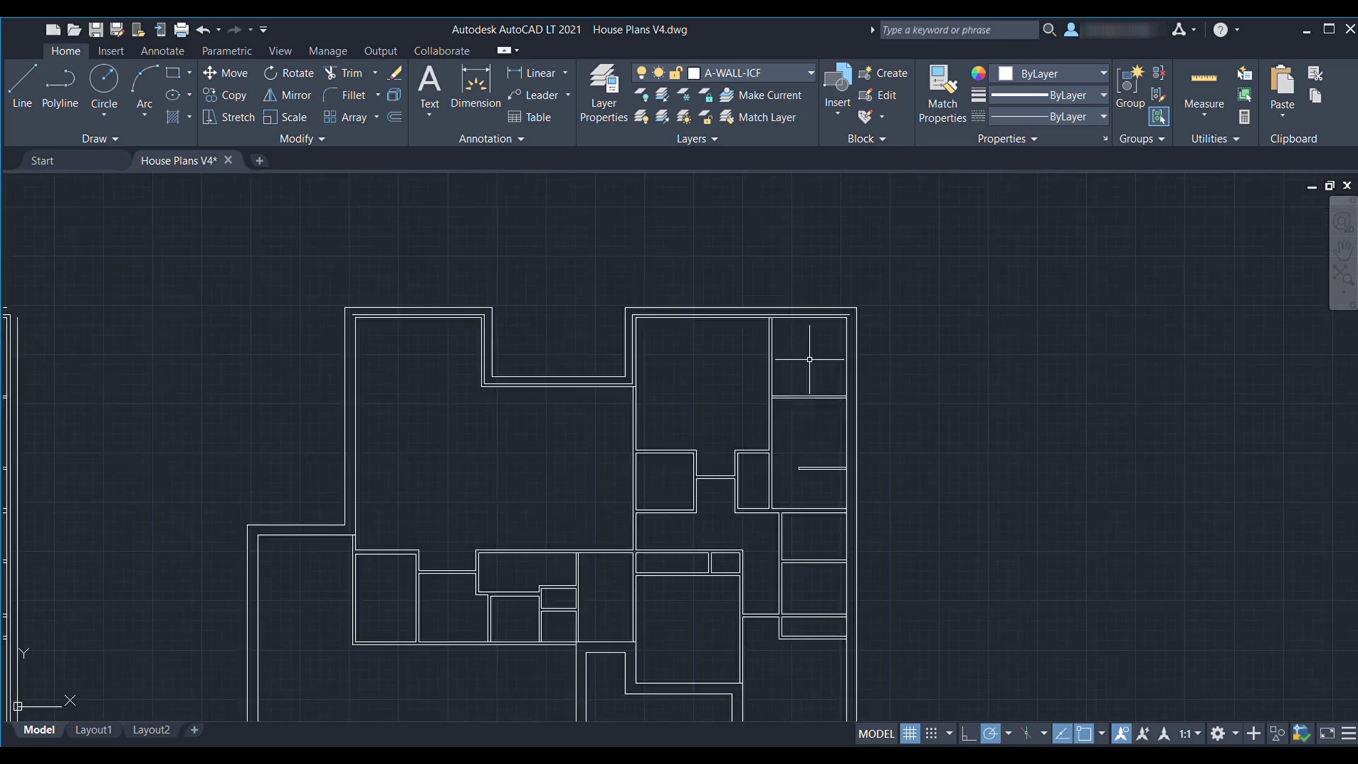
{"action": "scroll", "coordinate": [704, 421], "scroll_direction": "up", "scroll_amount": 6}
{"action": "middle_click_drag", "start_coordinate": [158, 550], "coordinate": [907, 541]}
{"action": "left_click", "coordinate": [818, 523]}
{"action": "left_click", "coordinate": [792, 533]}
{"action": "key", "text": "Delete"}
{"action": "middle_click_drag", "start_coordinate": [518, 482], "coordinate": [1021, 508]}
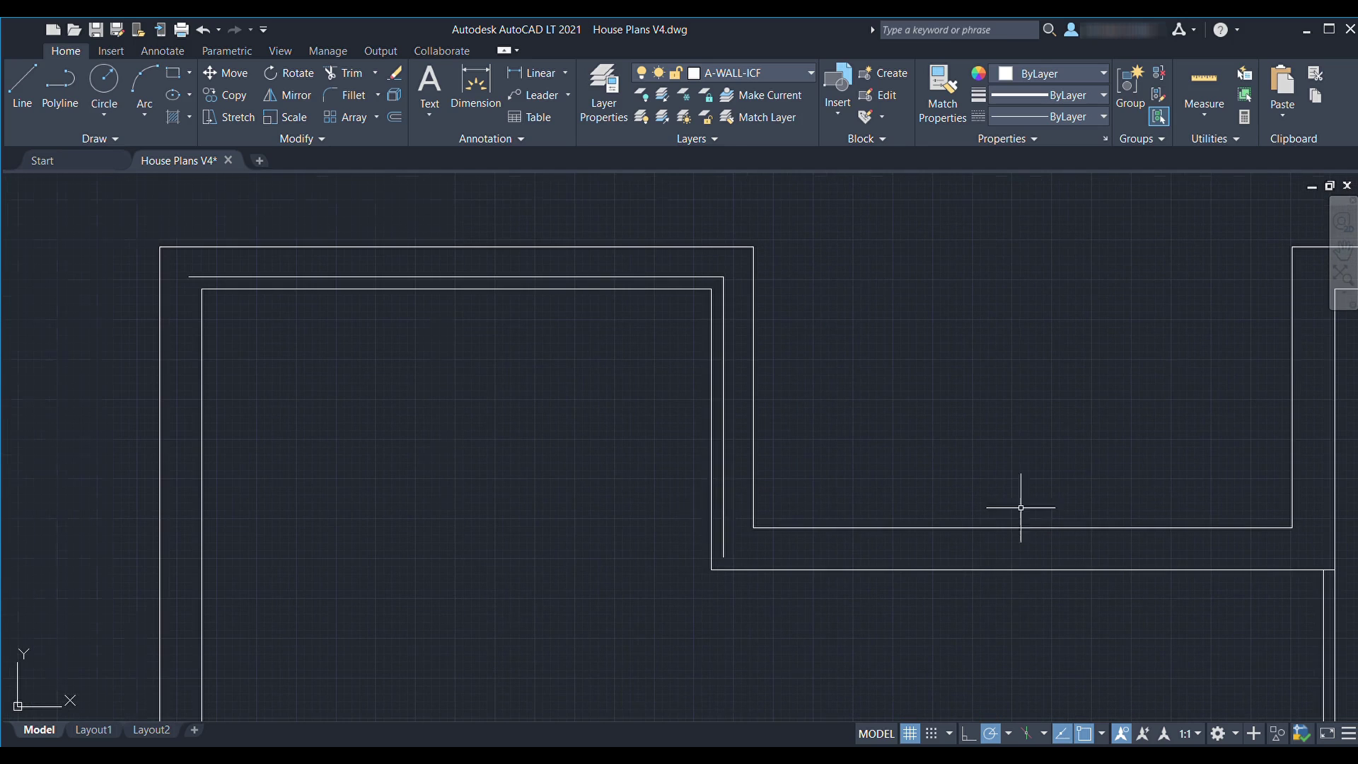
Delete the middle wall lines along the upper recess's left side and the upper-left room's top side
{"action": "left_click", "coordinate": [724, 482]}
{"action": "key", "text": "Delete"}
{"action": "left_click", "coordinate": [701, 277]}
{"action": "key", "text": "Delete"}
Offset the wall lines shared by the small rooms and the lower-left wing into the wing and join them into continuous lines
{"action": "scroll", "coordinate": [526, 242], "scroll_direction": "down", "scroll_amount": 3}
{"action": "middle_click_drag", "start_coordinate": [673, 455], "coordinate": [803, 358]}
{"action": "scroll", "coordinate": [736, 534], "scroll_direction": "up", "scroll_amount": 2}
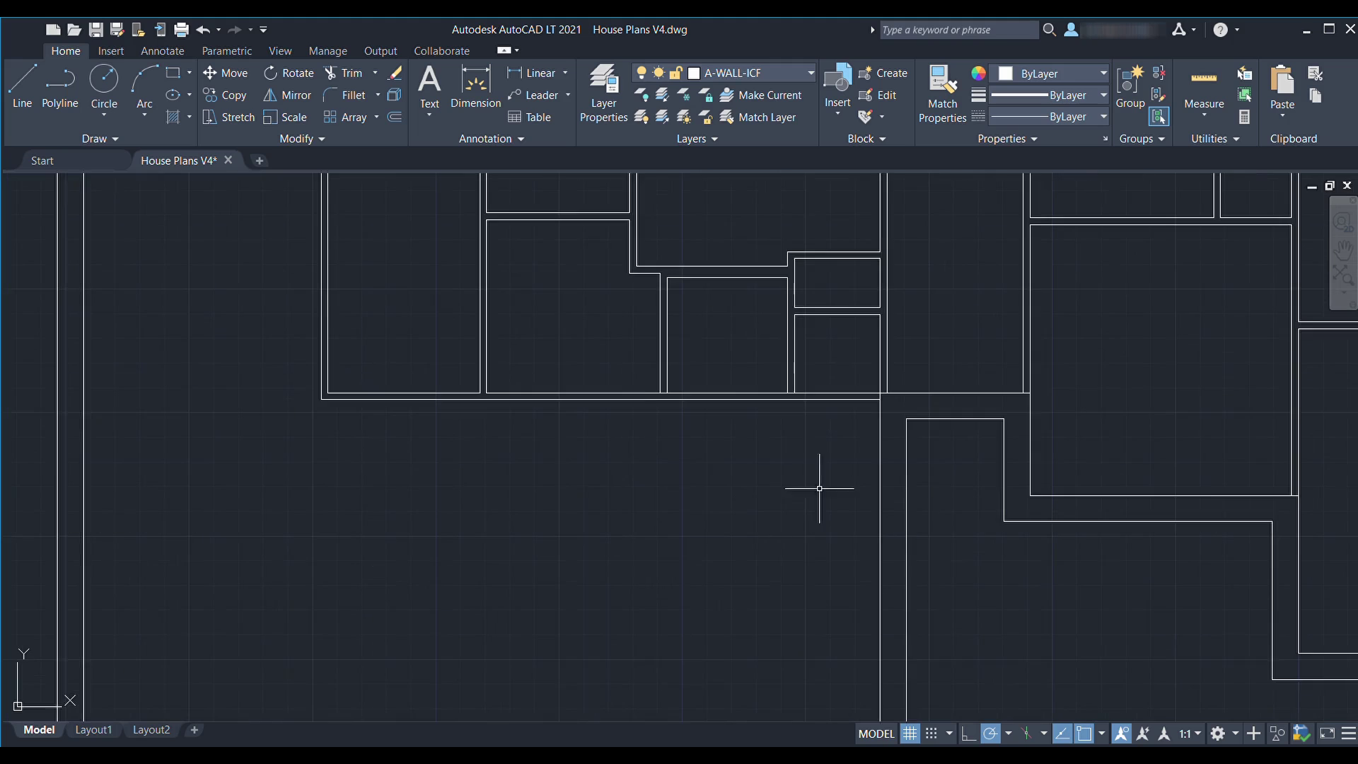
{"action": "middle_click_drag", "start_coordinate": [670, 408], "coordinate": [743, 566]}
{"action": "scroll", "coordinate": [742, 566], "scroll_direction": "down", "scroll_amount": 3}
{"action": "scroll", "coordinate": [799, 584], "scroll_direction": "down", "scroll_amount": 3}
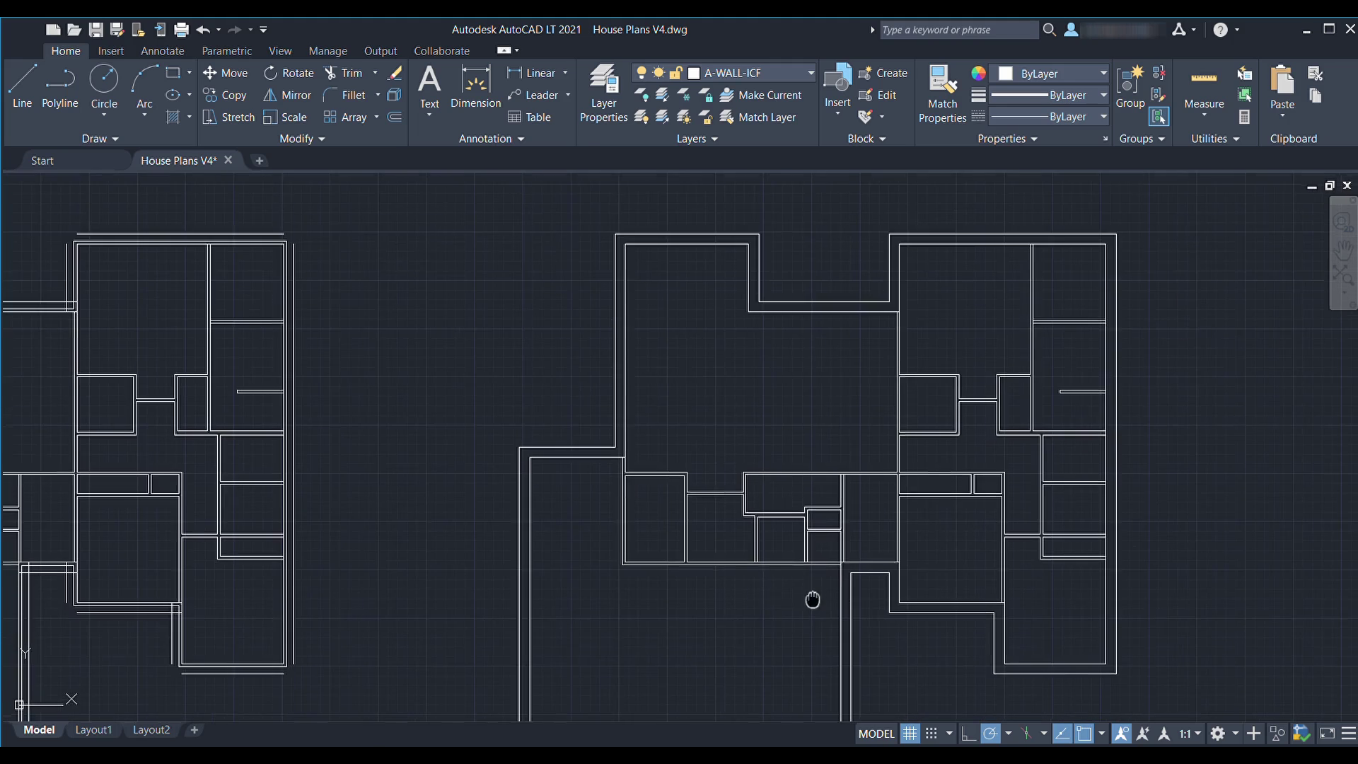
{"action": "scroll", "coordinate": [812, 596], "scroll_direction": "up", "scroll_amount": 2}
{"action": "middle_click_drag", "start_coordinate": [739, 548], "coordinate": [702, 596]}
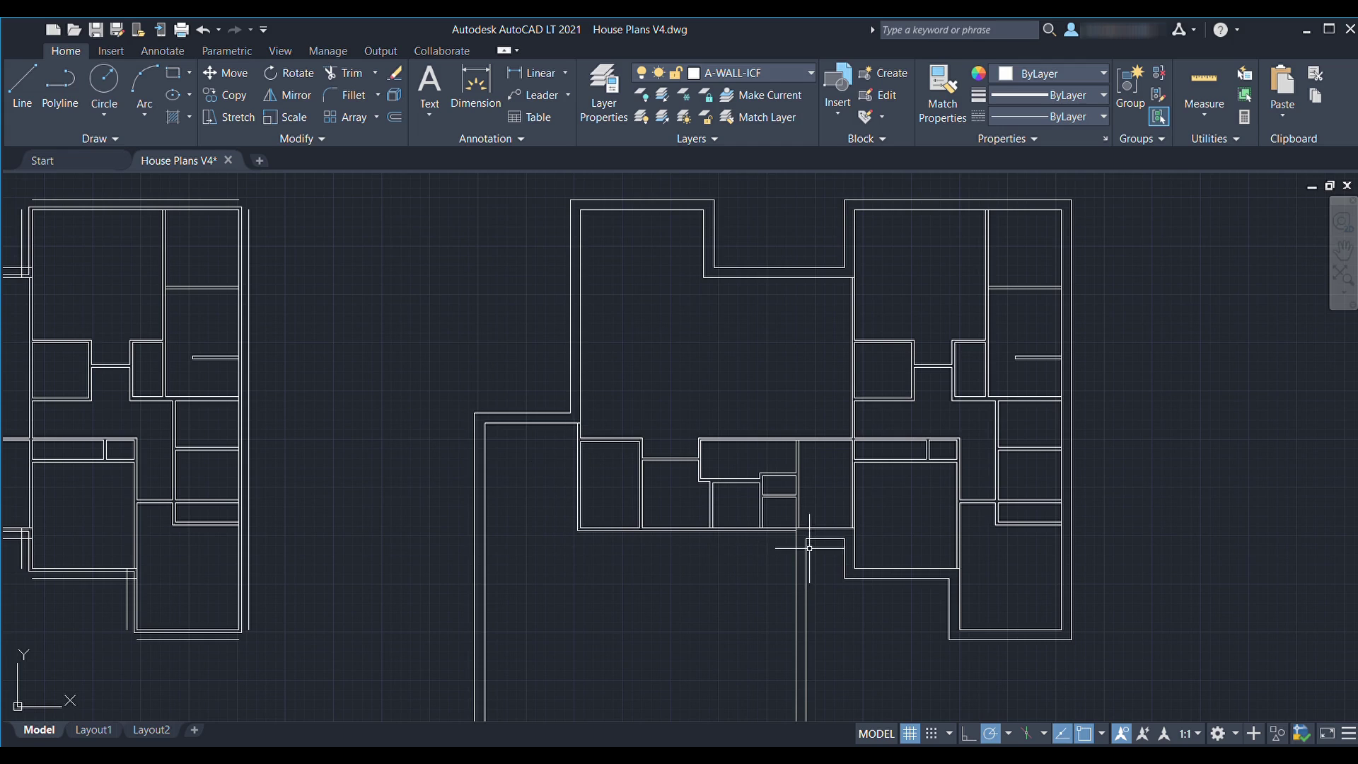
{"action": "scroll", "coordinate": [690, 530], "scroll_direction": "up", "scroll_amount": 6}
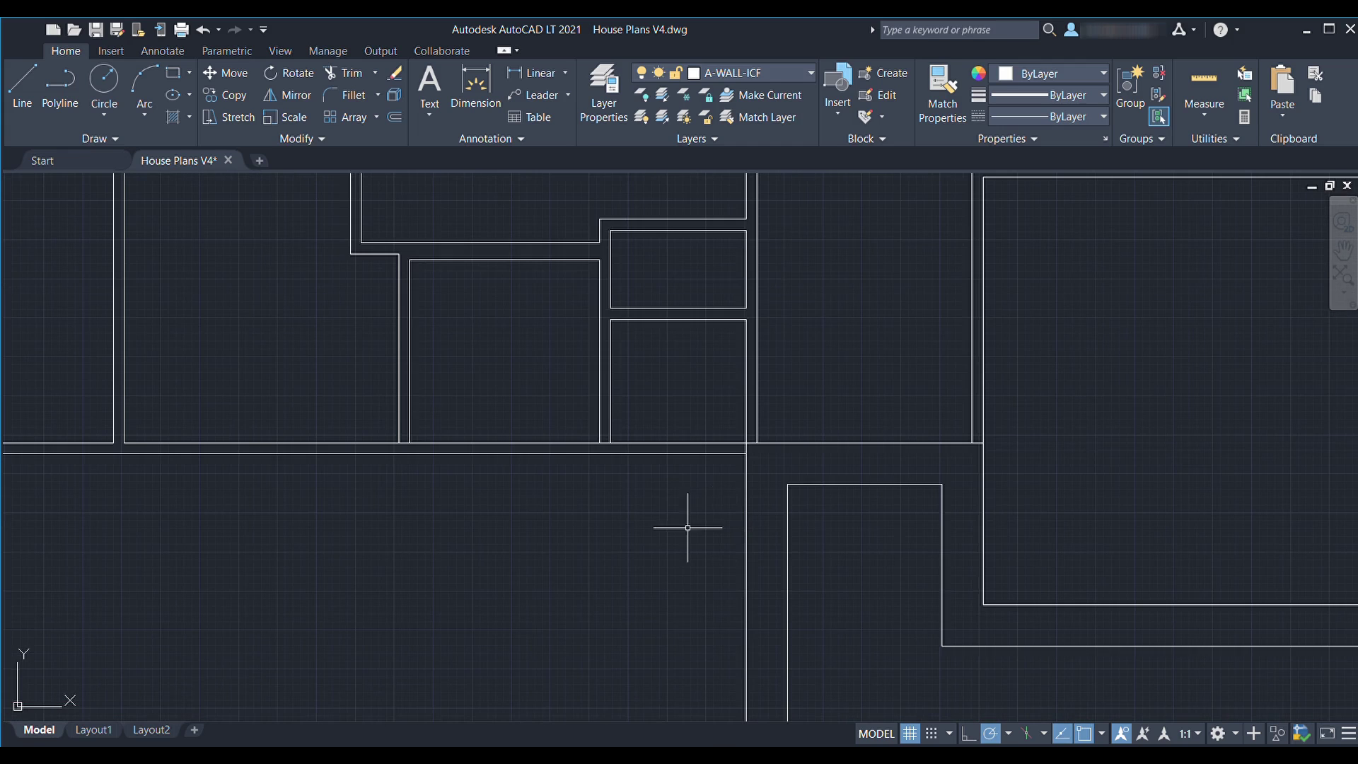
{"action": "scroll", "coordinate": [743, 509], "scroll_direction": "down", "scroll_amount": 2}
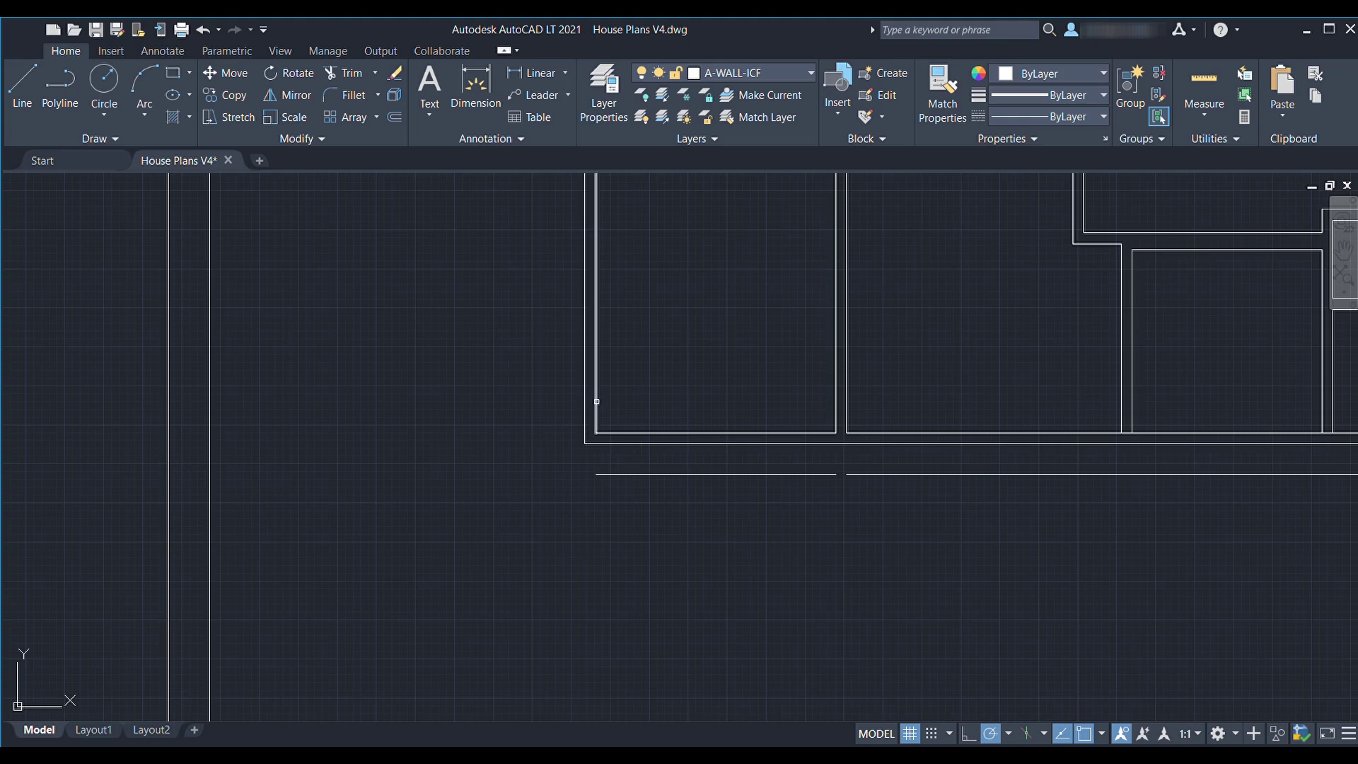
{"action": "scroll", "coordinate": [804, 561], "scroll_direction": "down", "scroll_amount": 2}
{"action": "left_click", "coordinate": [765, 508]}
{"action": "key", "text": "Escape"}
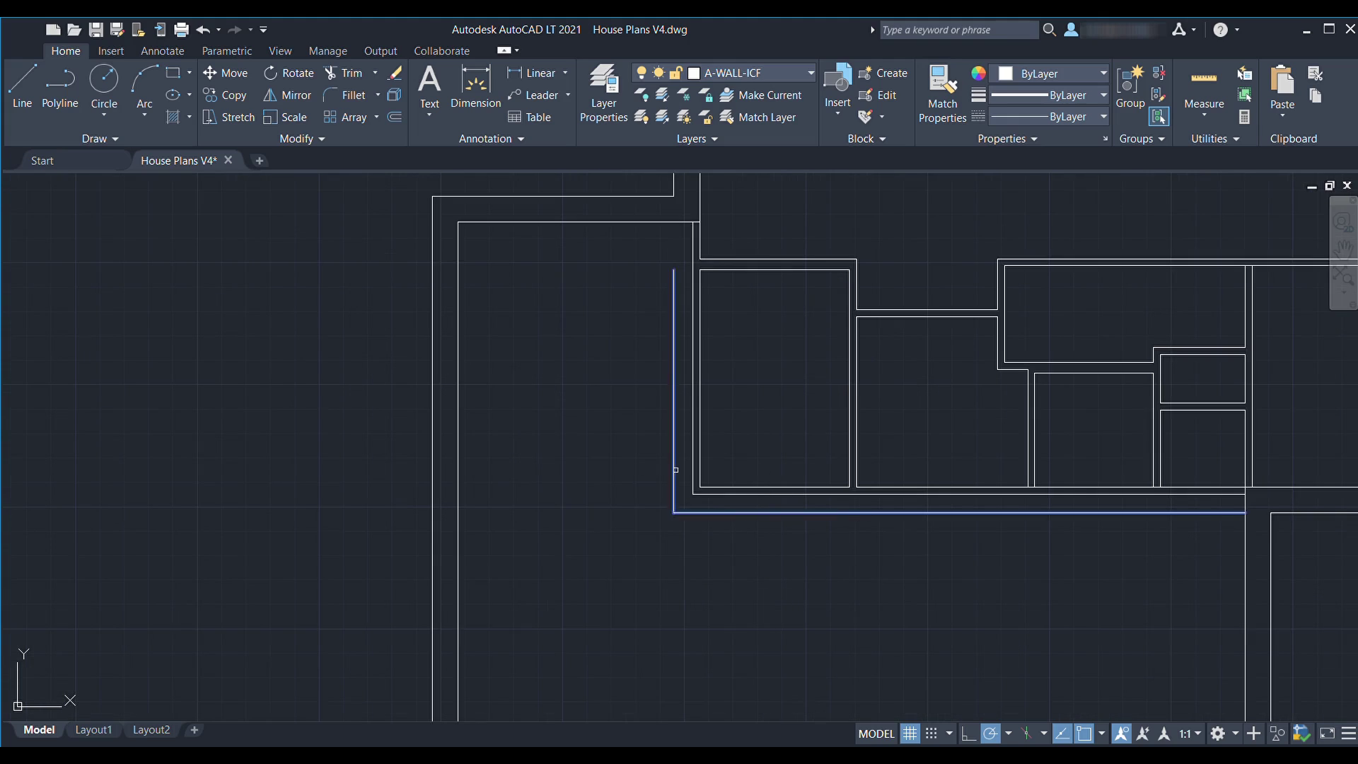
Connect the new offset lines to the lower-left wing's top and right inner wall lines
{"action": "middle_click_drag", "start_coordinate": [868, 386], "coordinate": [583, 436]}
{"action": "left_click", "coordinate": [930, 563]}
{"action": "left_click", "coordinate": [960, 581]}
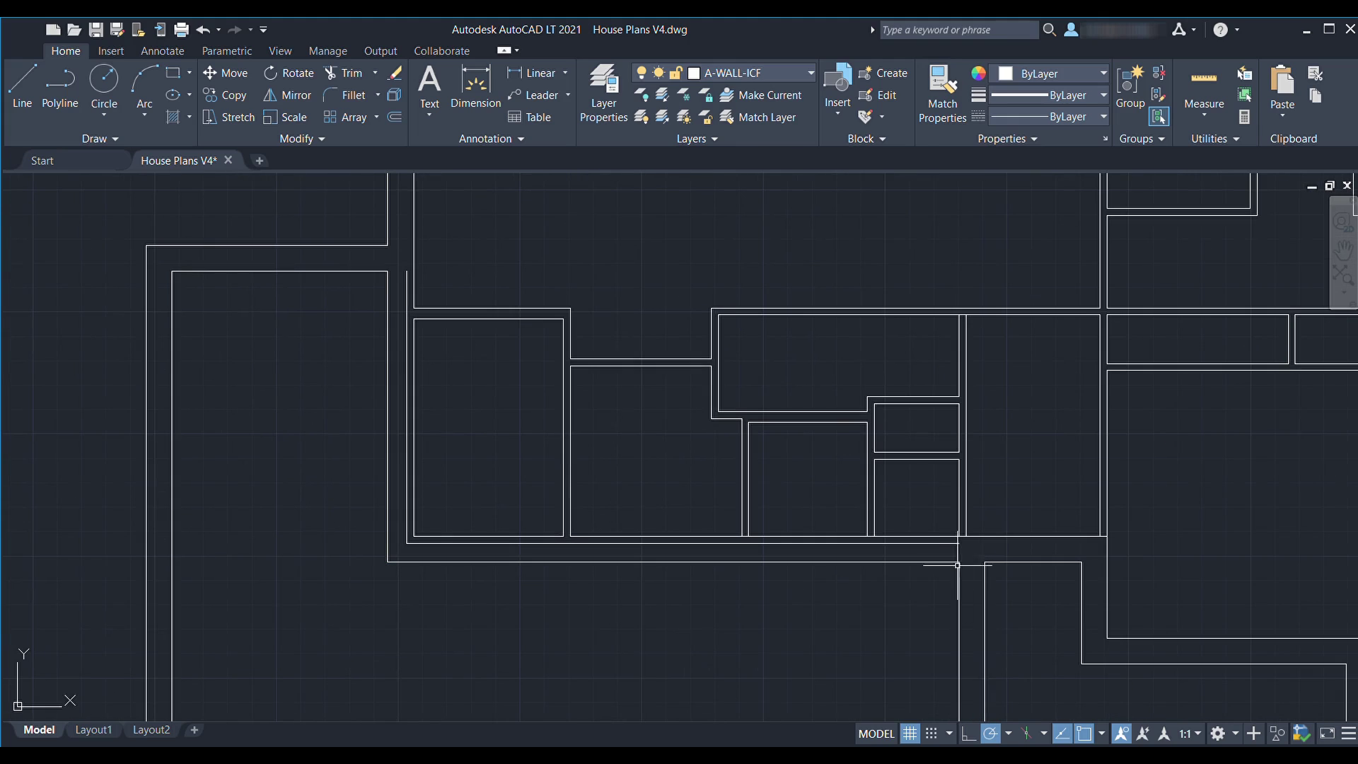
Delete the old wall line segments along the bottoms of the small rooms and the stub above the lower-left wing's right wall
{"action": "left_click", "coordinate": [956, 536]}
{"action": "key", "text": "Delete"}
{"action": "left_click", "coordinate": [1011, 536]}
{"action": "key", "text": "Delete"}
{"action": "left_click", "coordinate": [547, 536]}
{"action": "key", "text": "Delete"}
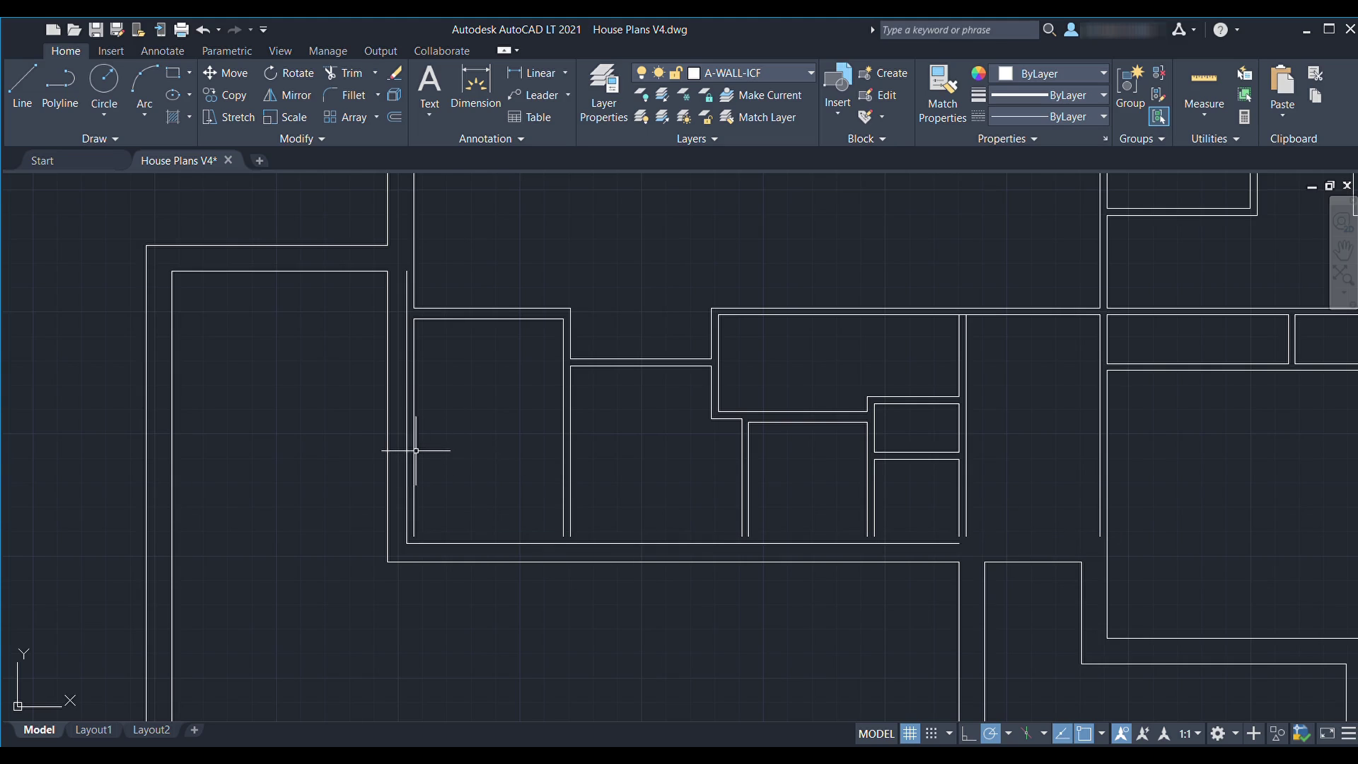
Delete the leftmost small room's left wall line and the remaining old exterior line around the small rooms' left and bottom sides
{"action": "left_click", "coordinate": [413, 322]}
{"action": "key", "text": "Delete"}
{"action": "left_click", "coordinate": [453, 543]}
{"action": "key", "text": "Delete"}
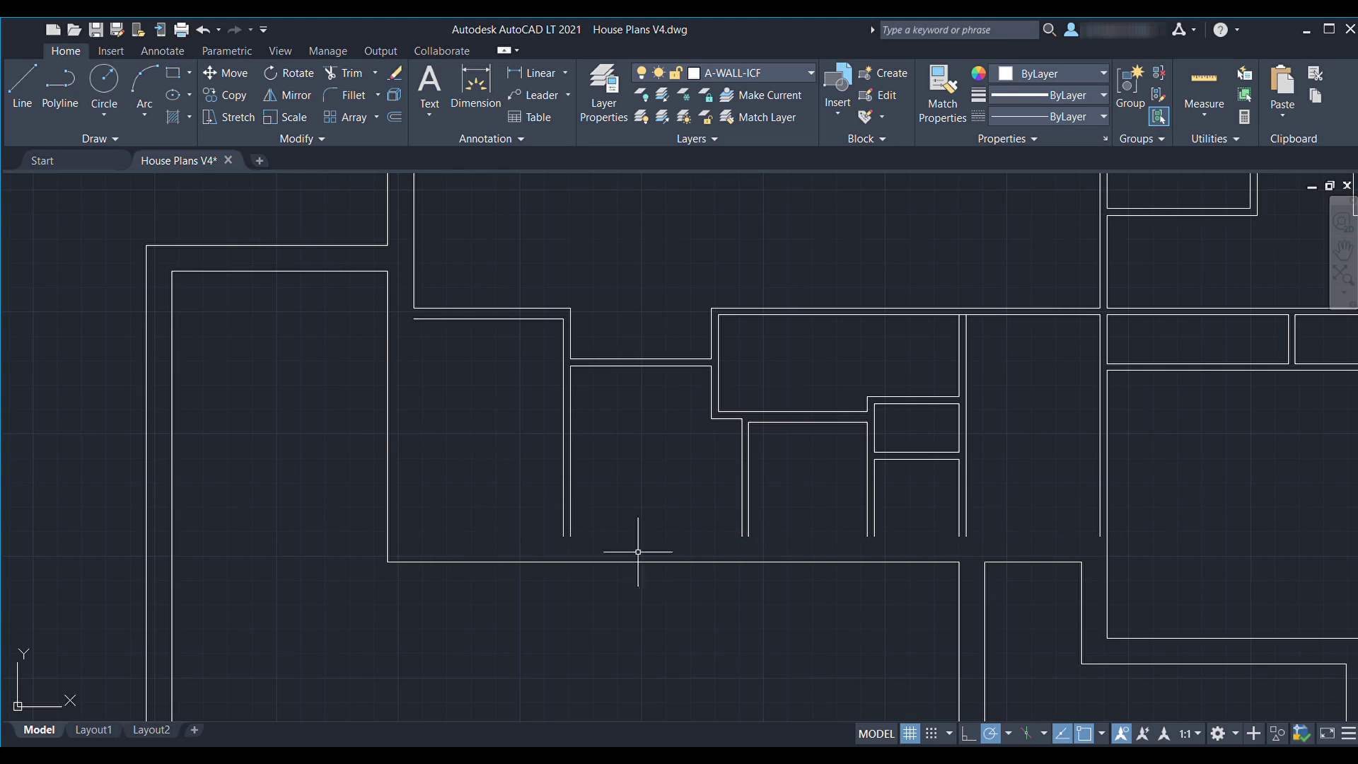
Draw a straight inner wall line along the small rooms' bottoms and fillet it to the left inner wall line
{"action": "left_click", "coordinate": [1106, 536]}
{"action": "left_click", "coordinate": [472, 536]}
{"action": "key", "text": "Escape"}
{"action": "middle_click_drag", "start_coordinate": [458, 451], "coordinate": [488, 460]}
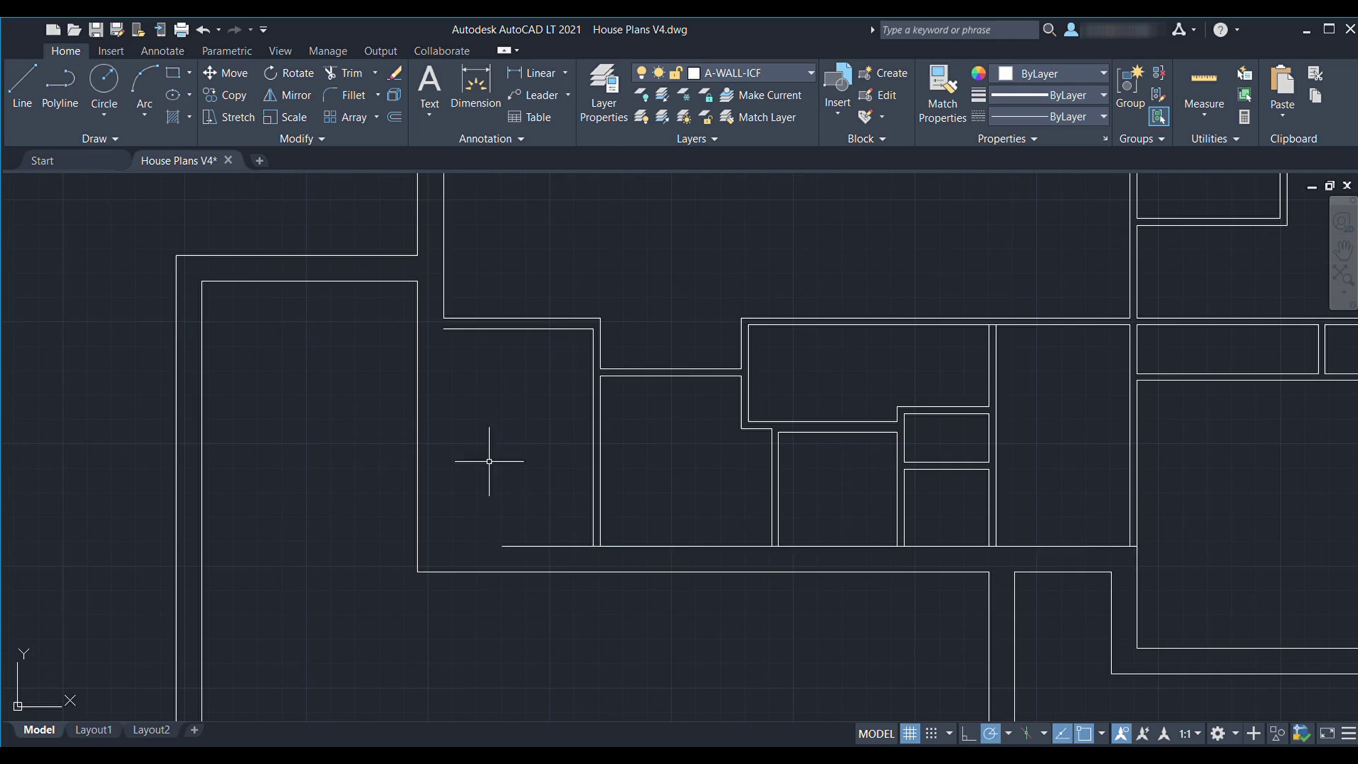
{"action": "type", "text": "f"}
{"action": "key", "text": "Return"}
{"action": "left_click", "coordinate": [524, 545]}
{"action": "scroll", "coordinate": [859, 466], "scroll_direction": "down", "scroll_amount": 6}
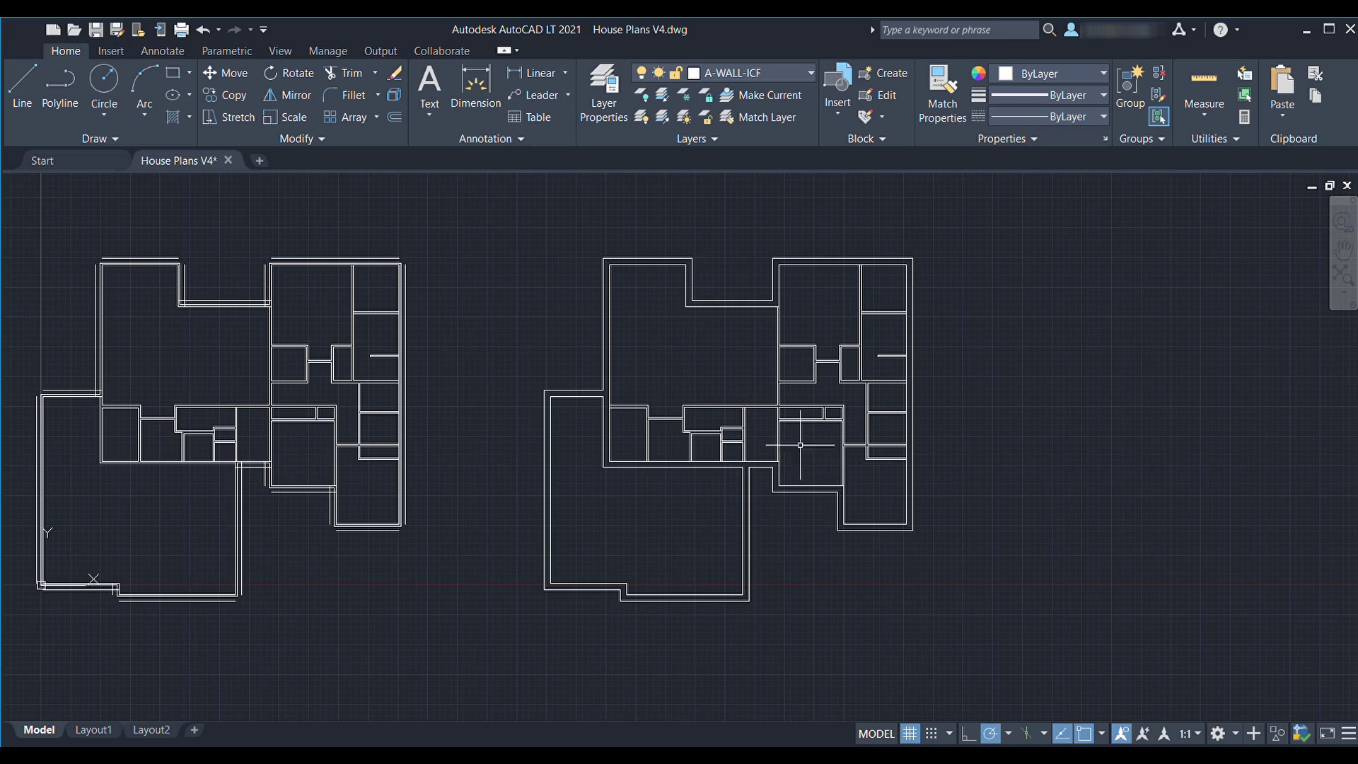
Stretch the plan's entire right wing horizontally to the right from the lower recess's top-right corner
{"action": "scroll", "coordinate": [758, 475], "scroll_direction": "up", "scroll_amount": 4}
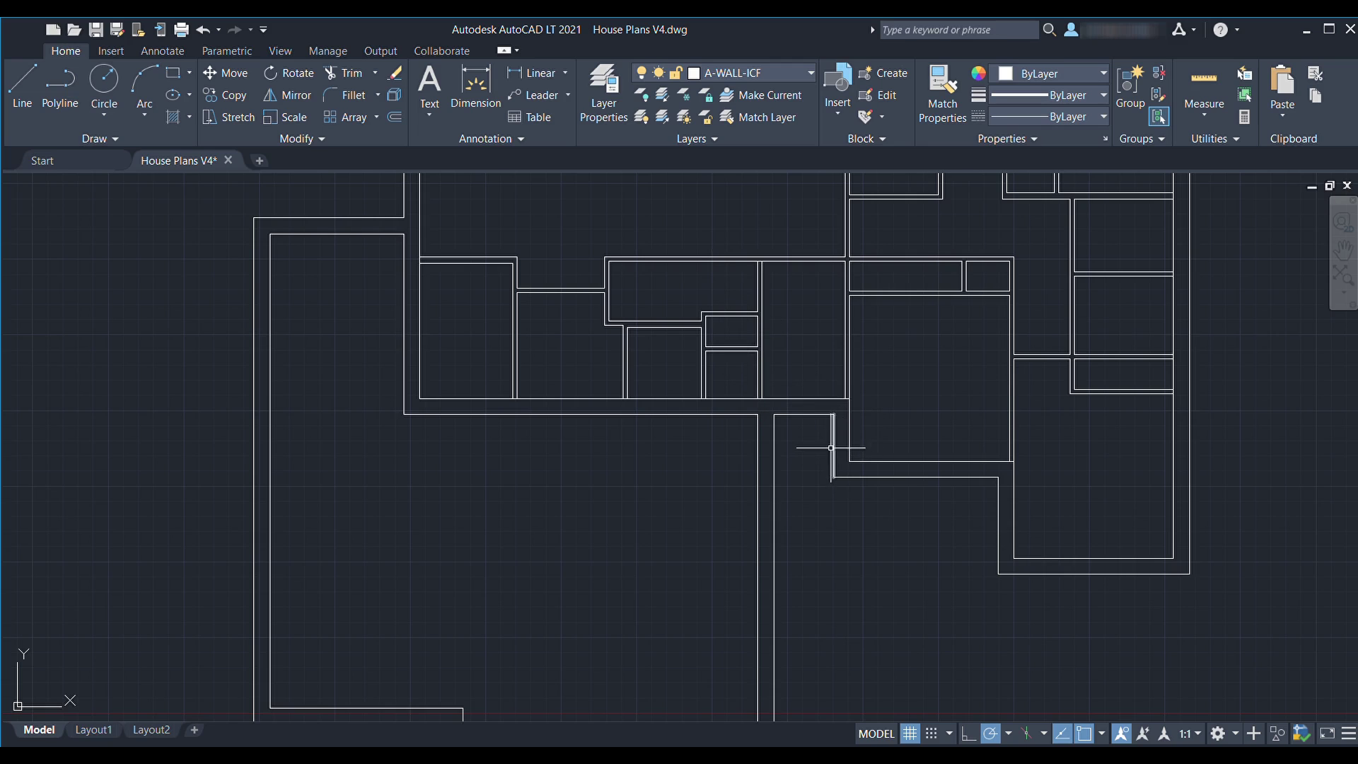
{"action": "scroll", "coordinate": [870, 460], "scroll_direction": "down", "scroll_amount": 3}
{"action": "middle_click_drag", "start_coordinate": [929, 412], "coordinate": [903, 414]}
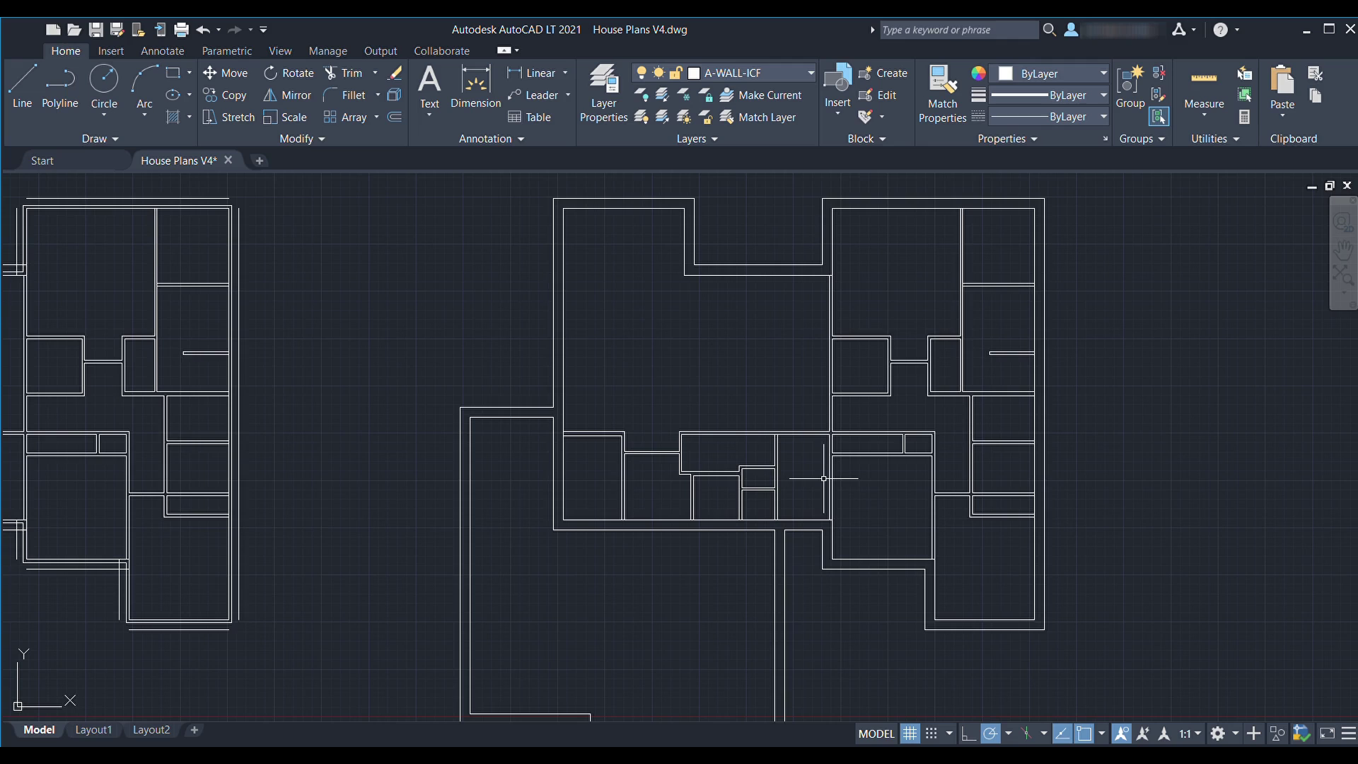
{"action": "middle_click_drag", "start_coordinate": [1130, 498], "coordinate": [1042, 485]}
{"action": "scroll", "coordinate": [1068, 460], "scroll_direction": "down", "scroll_amount": 2}
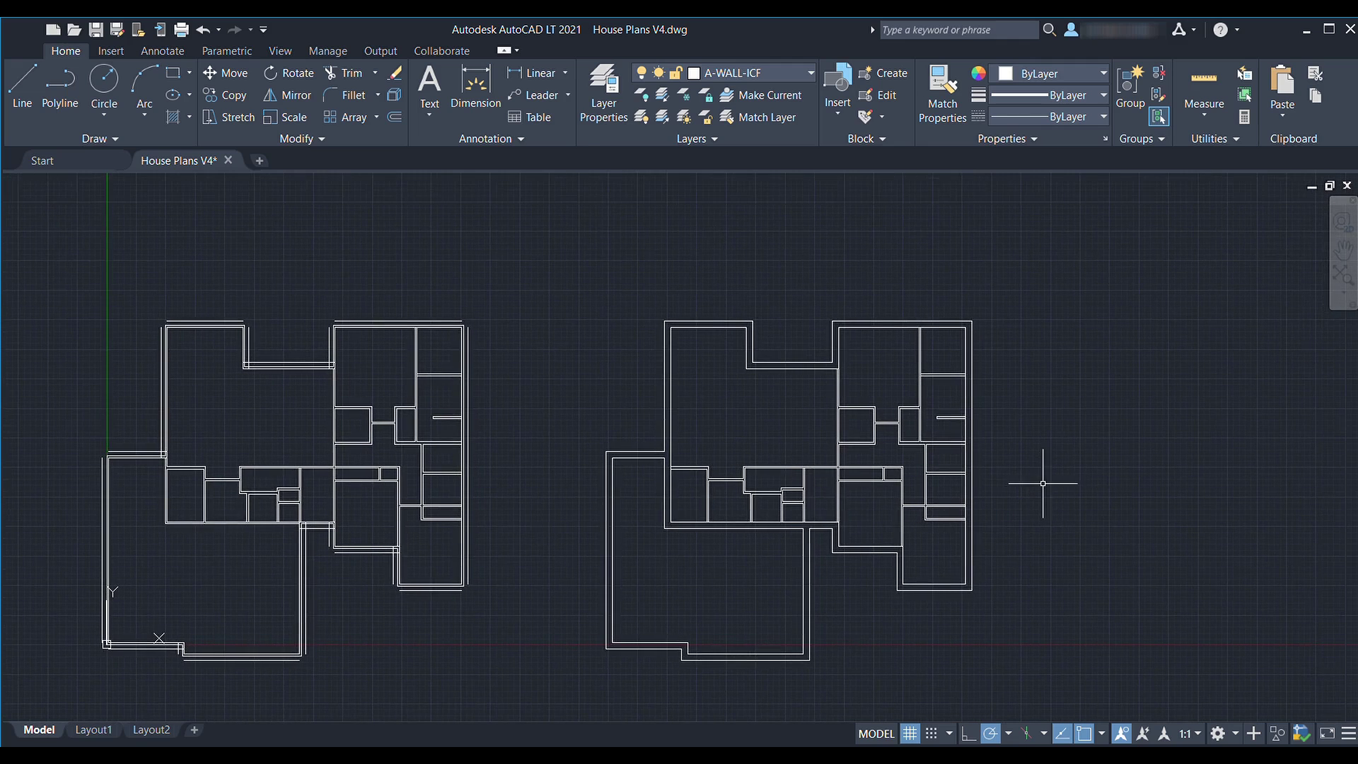
{"action": "middle_click_drag", "start_coordinate": [1004, 535], "coordinate": [970, 522]}
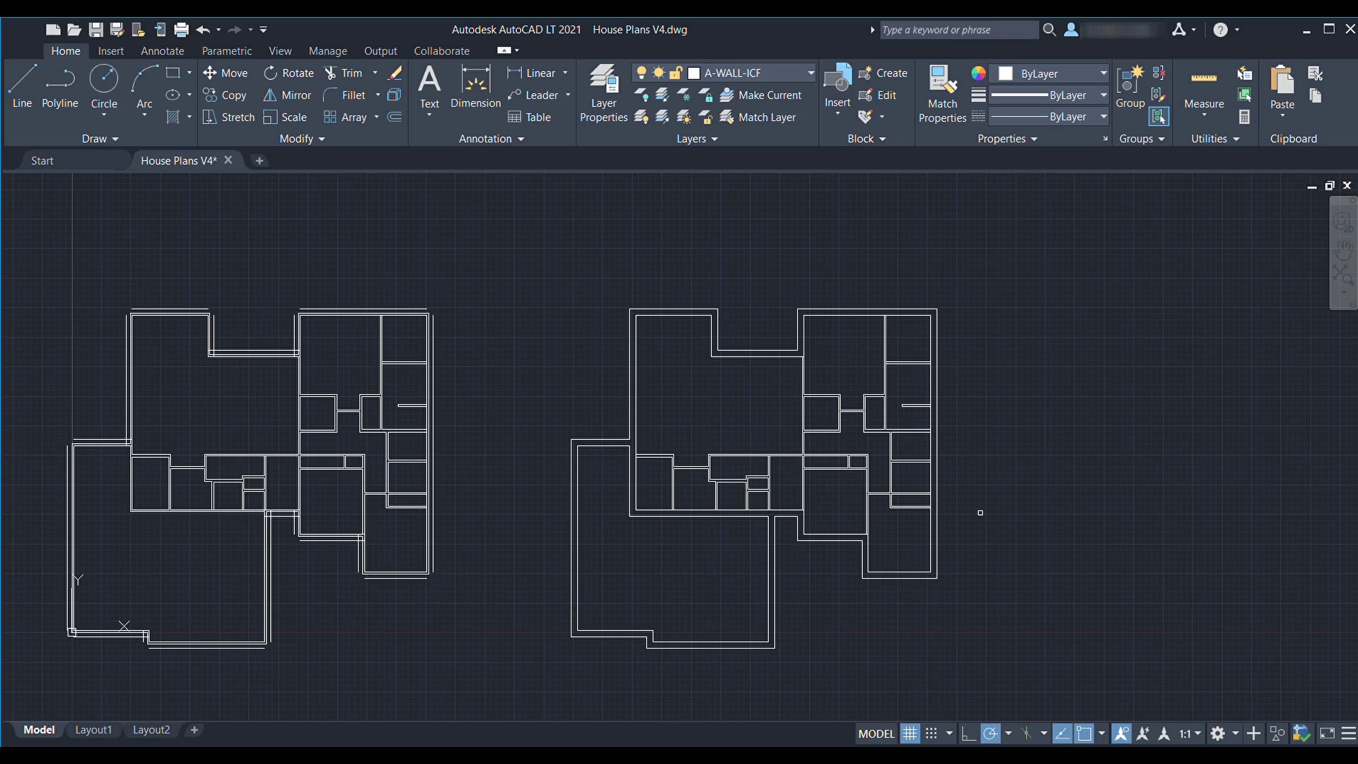
{"action": "left_click_drag", "start_coordinate": [976, 614], "coordinate": [786, 295]}
{"action": "scroll", "coordinate": [811, 491], "scroll_direction": "up", "scroll_amount": 2}
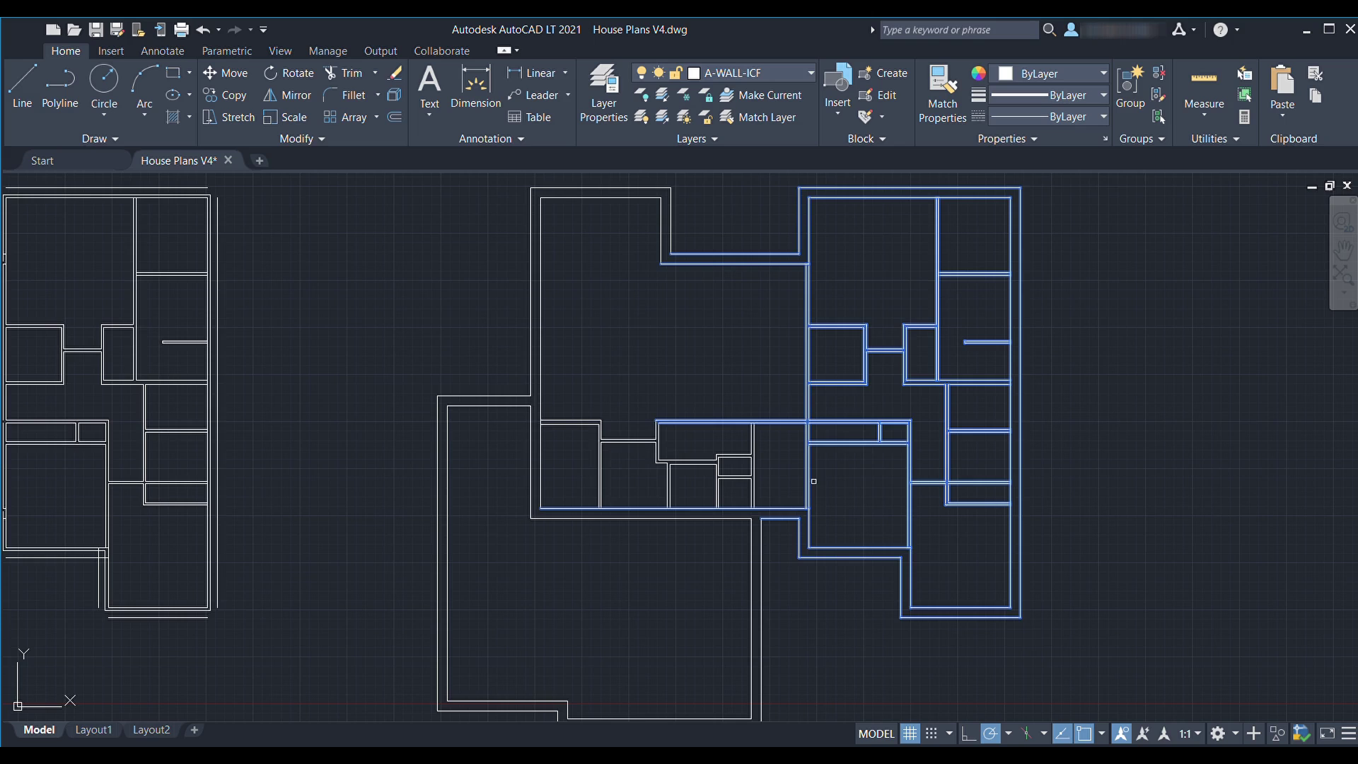
{"action": "left_click", "coordinate": [799, 518]}
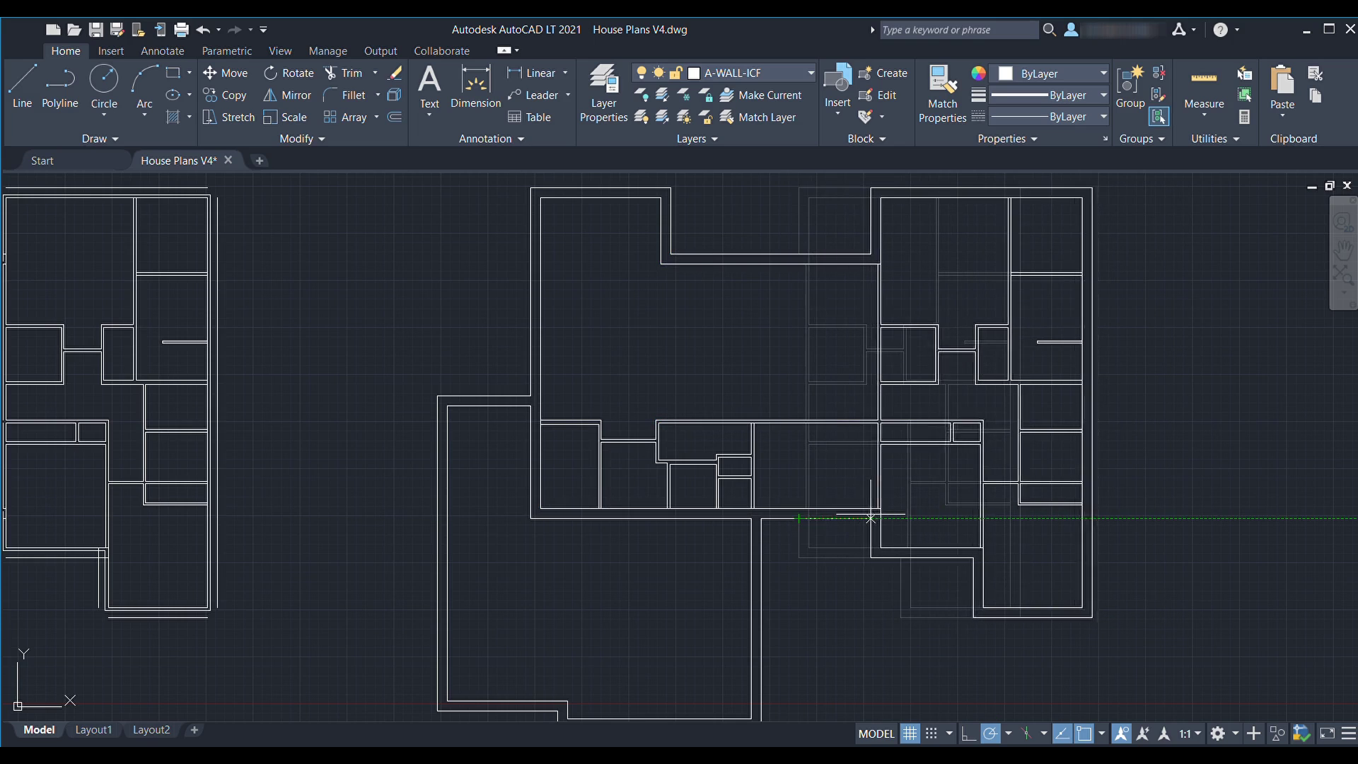
{"action": "left_click_drag", "start_coordinate": [840, 519], "coordinate": [830, 518]}
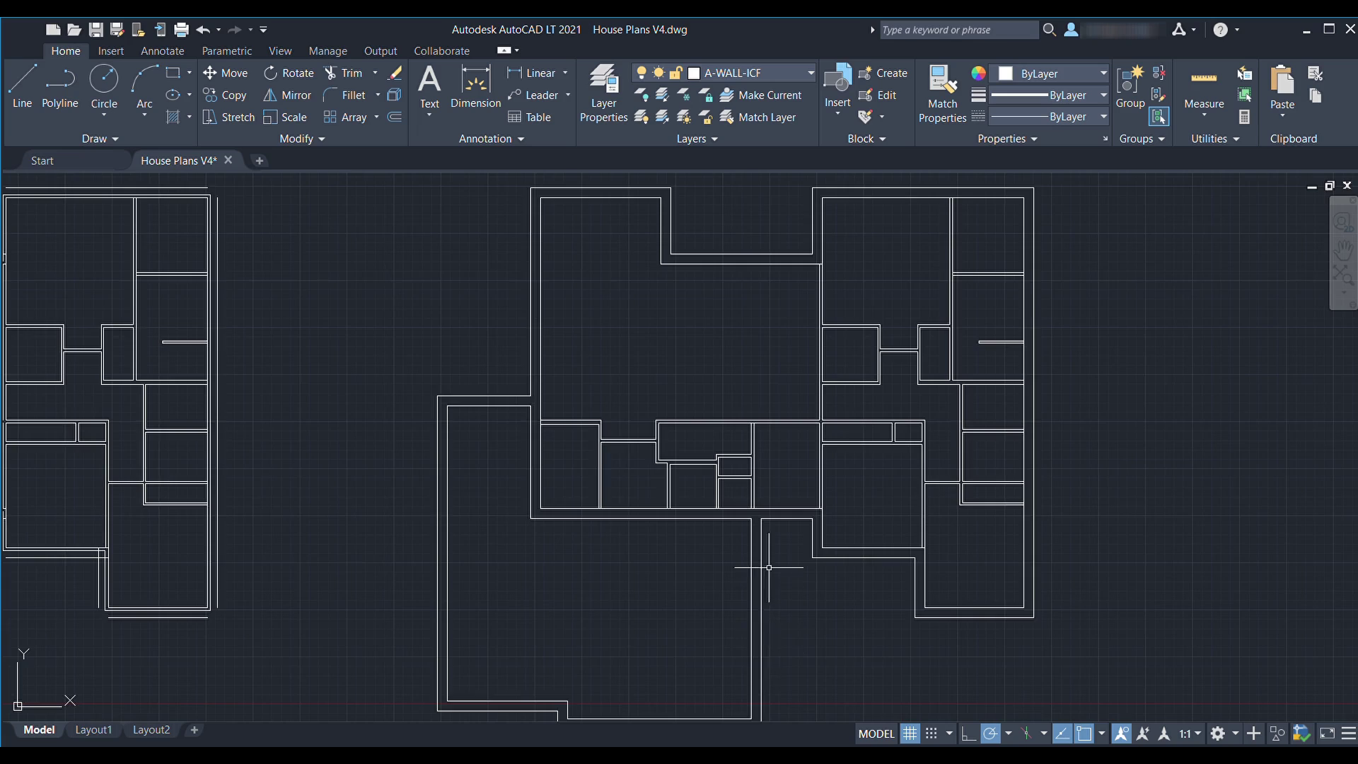
Stretch the lower-left wing's left wall outward to the left, using its inner top-left corner as base point
{"action": "scroll", "coordinate": [769, 567], "scroll_direction": "up", "scroll_amount": 2}
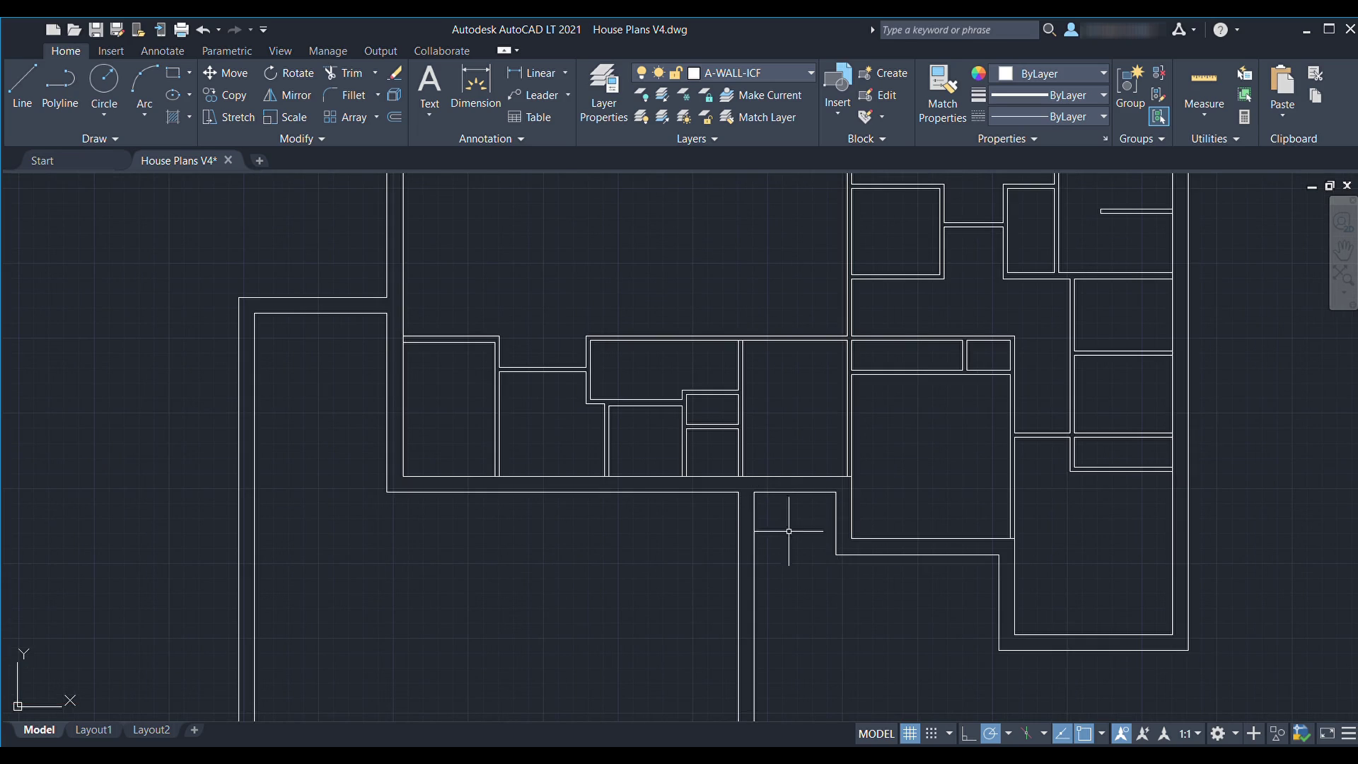
{"action": "scroll", "coordinate": [867, 438], "scroll_direction": "down", "scroll_amount": 2}
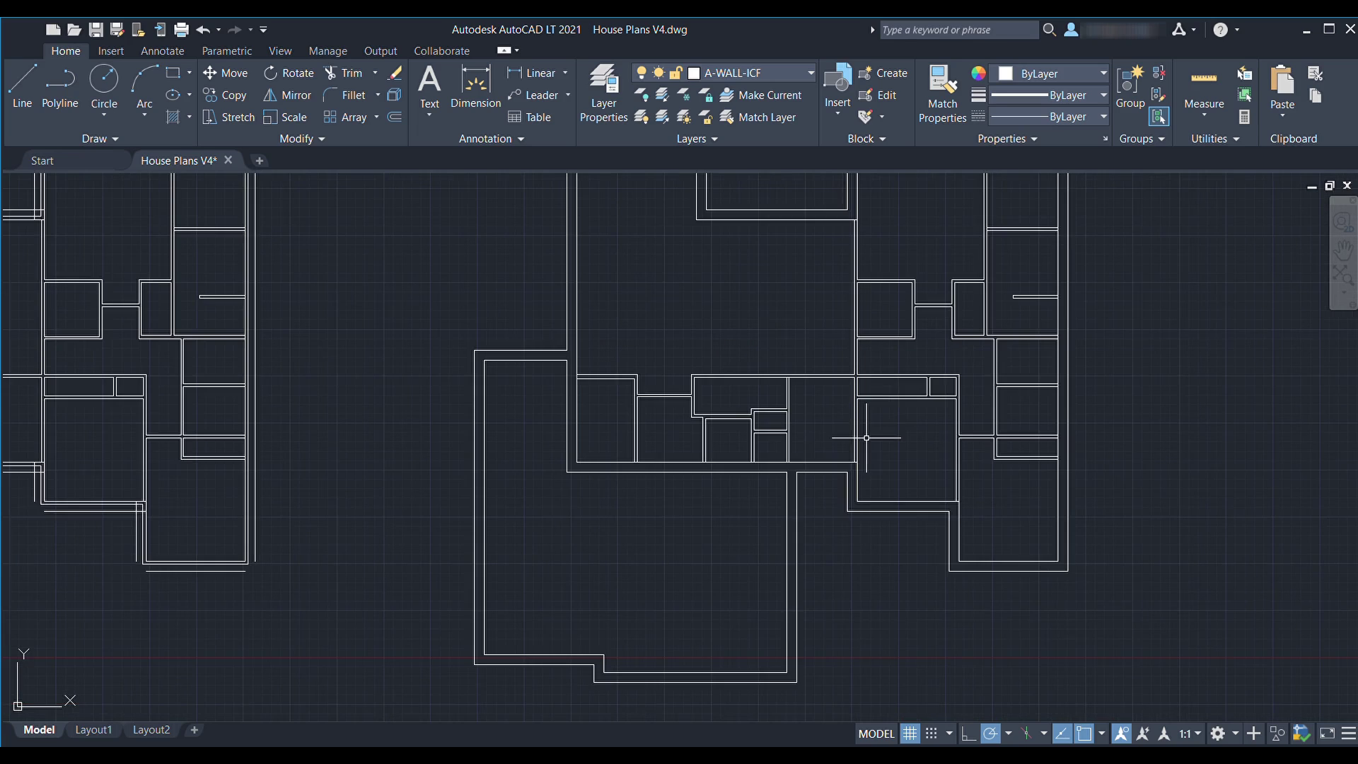
{"action": "middle_click_drag", "start_coordinate": [868, 384], "coordinate": [851, 546]}
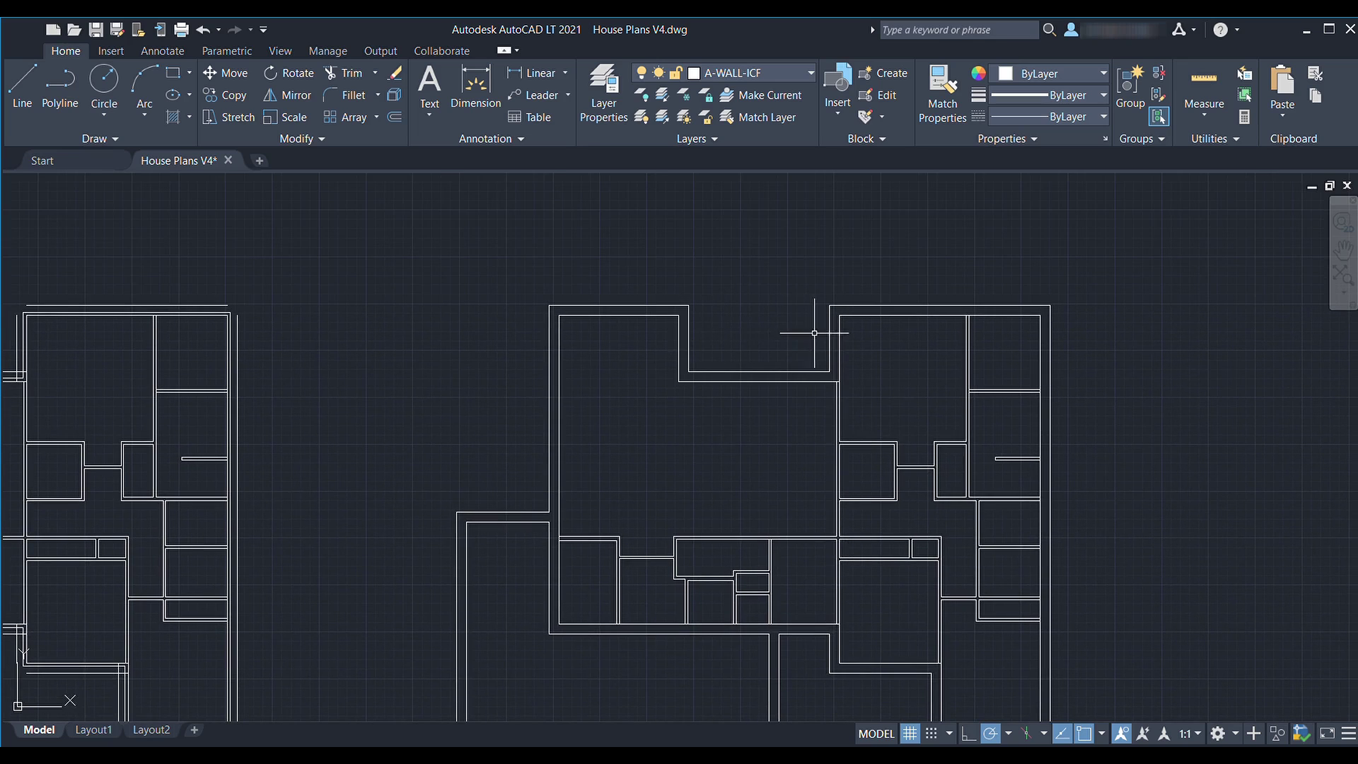
{"action": "middle_click_drag", "start_coordinate": [794, 440], "coordinate": [698, 413]}
{"action": "mouse_move", "coordinate": [886, 471]}
{"action": "middle_mouse_down"}
{"action": "mouse_move", "coordinate": [857, 374]}
{"action": "mouse_move", "coordinate": [1018, 370]}
{"action": "mouse_move", "coordinate": [1061, 325]}
{"action": "middle_mouse_up"}
{"action": "middle_click_drag", "start_coordinate": [990, 575], "coordinate": [1023, 521]}
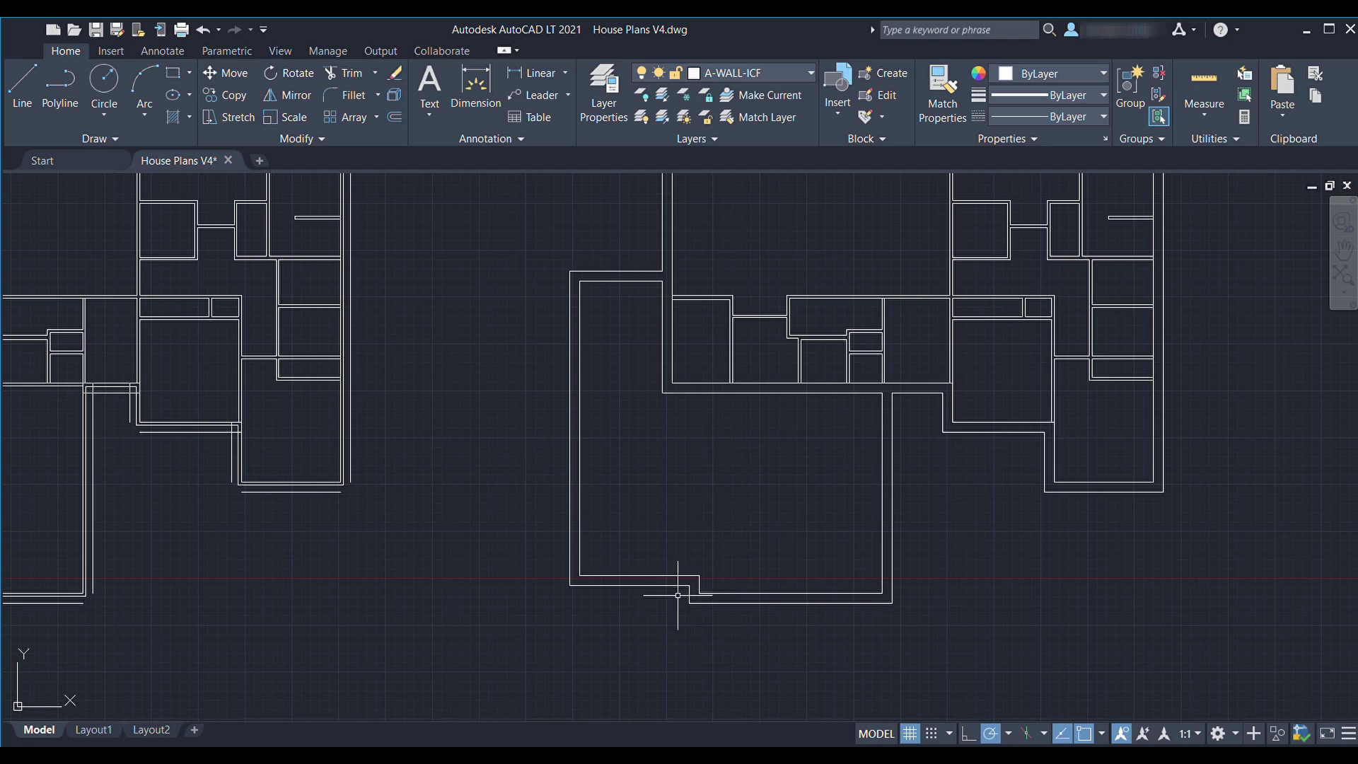
{"action": "middle_click_drag", "start_coordinate": [648, 588], "coordinate": [748, 600]}
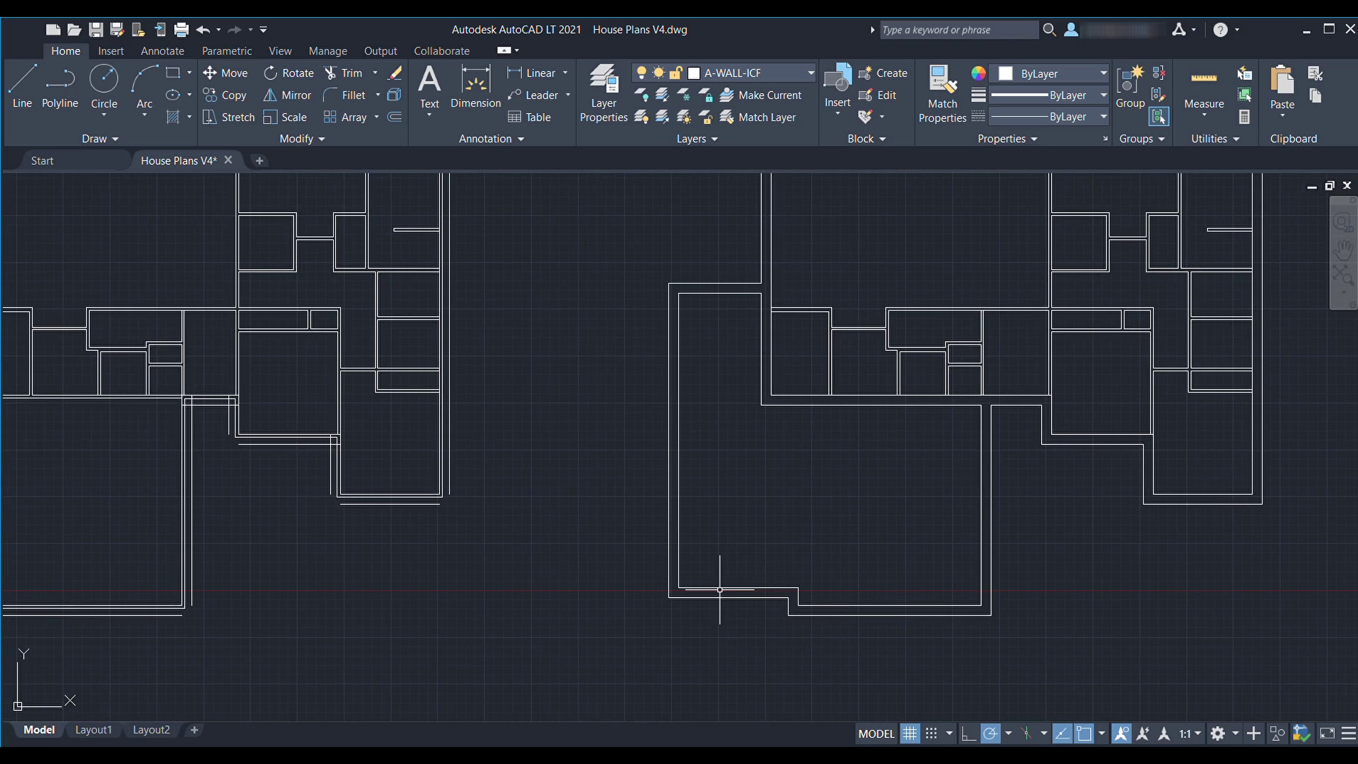
{"action": "left_click", "coordinate": [715, 617]}
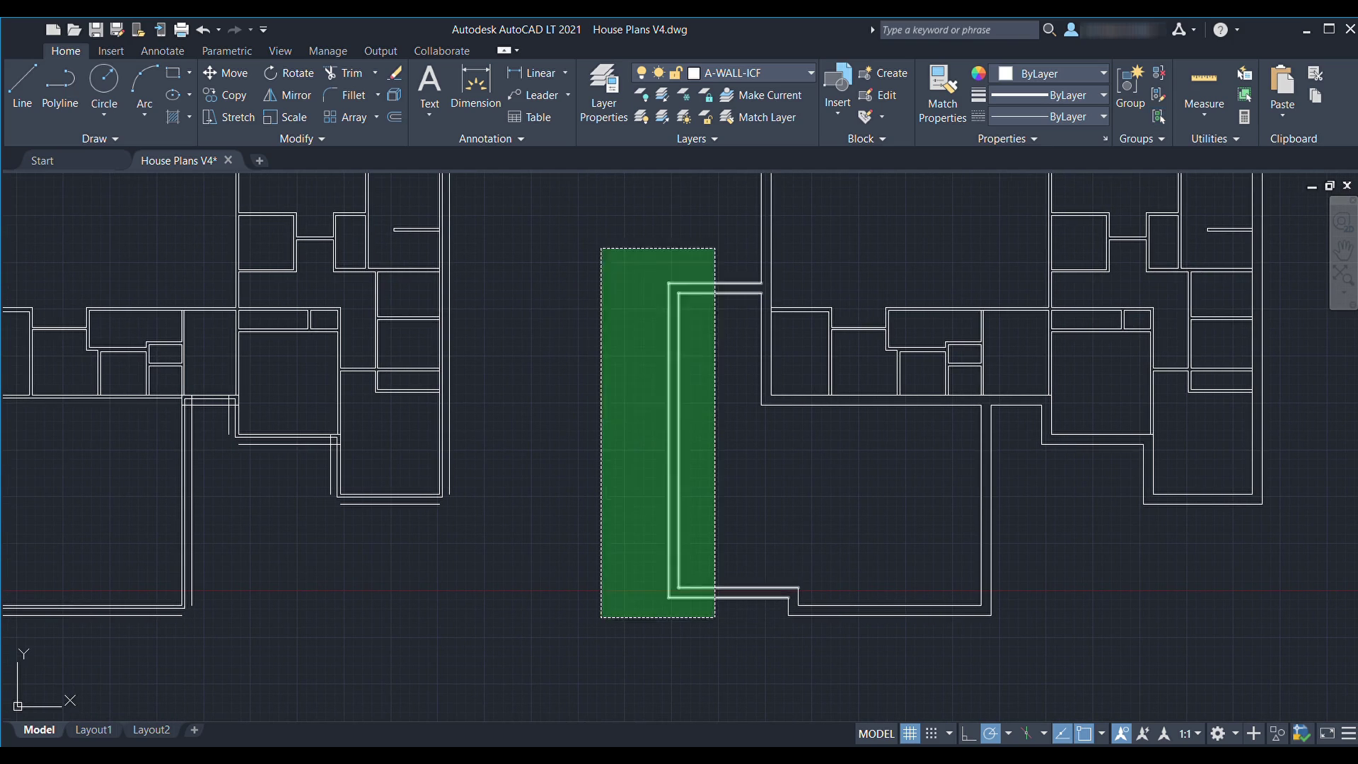
{"action": "left_click", "coordinate": [600, 247]}
{"action": "key", "text": "Return"}
{"action": "left_click", "coordinate": [678, 293]}
{"action": "key", "text": "Return"}
{"action": "middle_click_drag", "start_coordinate": [1086, 380], "coordinate": [900, 341]}
{"action": "scroll", "coordinate": [970, 436], "scroll_direction": "down", "scroll_amount": 1}
{"action": "middle_click_drag", "start_coordinate": [1070, 455], "coordinate": [940, 468]}
{"action": "scroll", "coordinate": [799, 439], "scroll_direction": "up", "scroll_amount": 1}
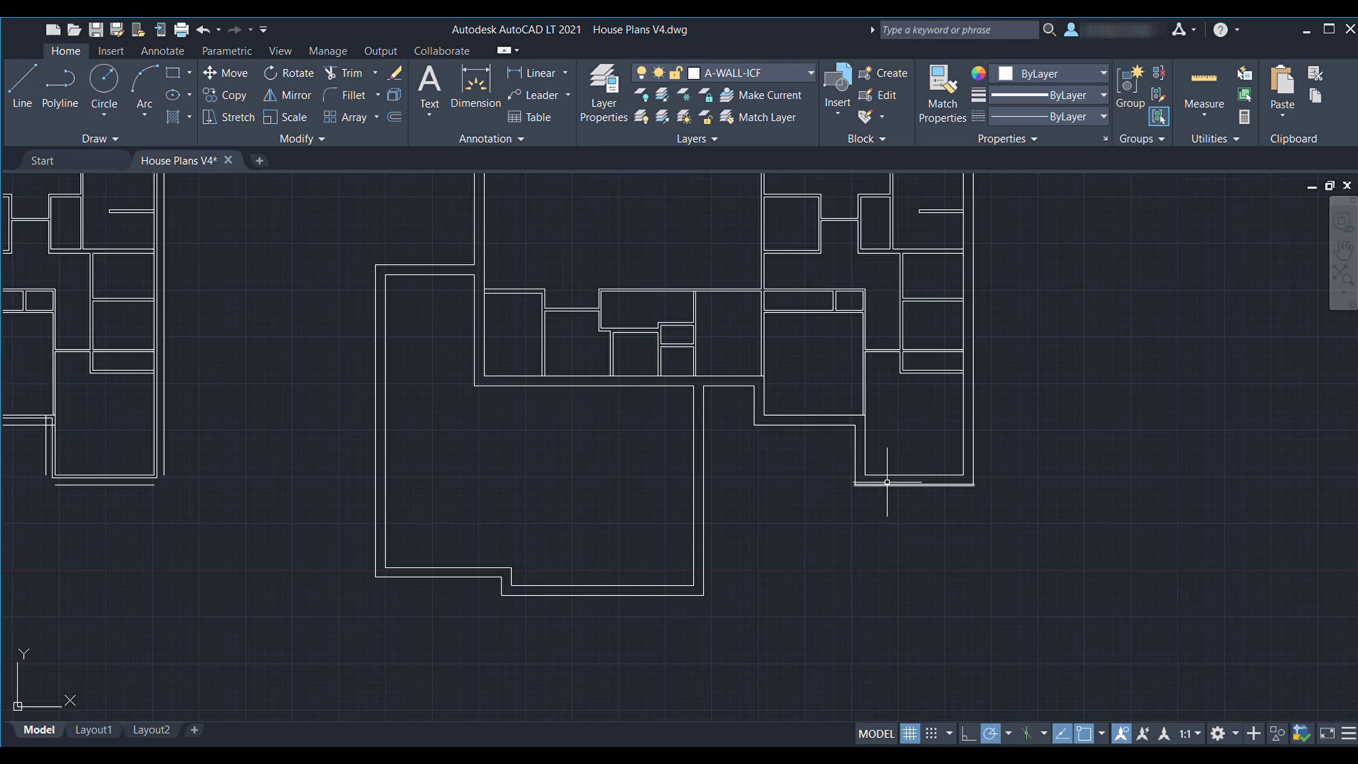
{"action": "scroll", "coordinate": [864, 488], "scroll_direction": "up", "scroll_amount": 2}
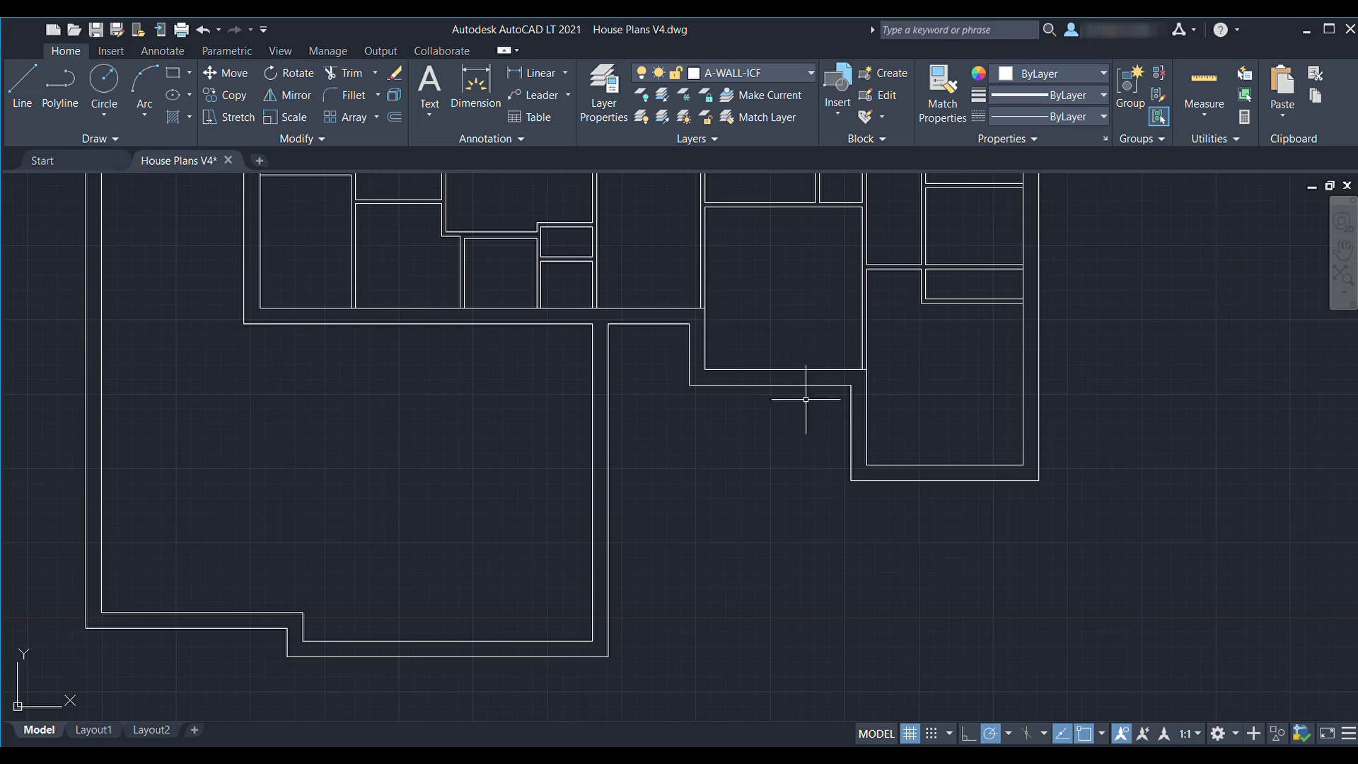
{"action": "scroll", "coordinate": [804, 394], "scroll_direction": "down", "scroll_amount": 2}
{"action": "mouse_move", "coordinate": [805, 397]}
{"action": "middle_mouse_down"}
{"action": "mouse_move", "coordinate": [762, 540]}
{"action": "mouse_move", "coordinate": [755, 514]}
{"action": "middle_mouse_up"}
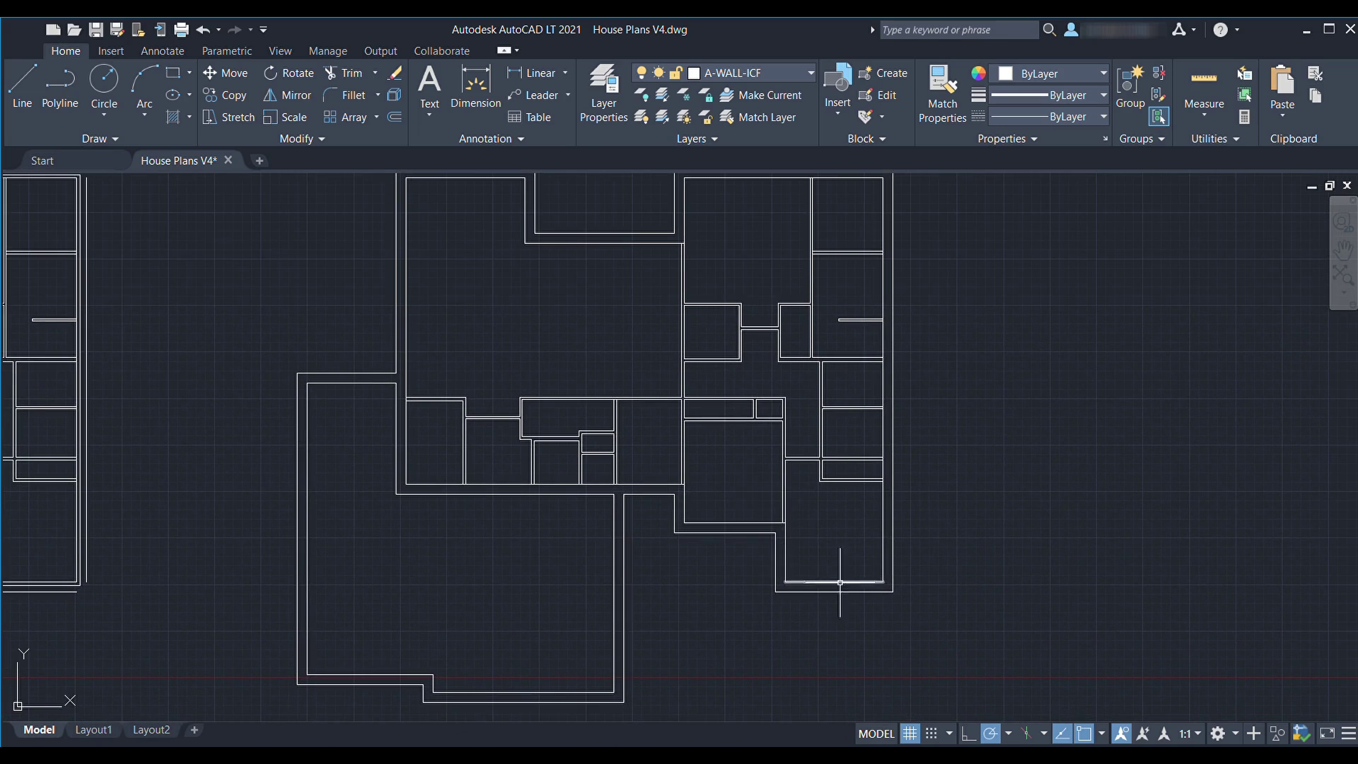
{"action": "middle_click_drag", "start_coordinate": [795, 534], "coordinate": [711, 504]}
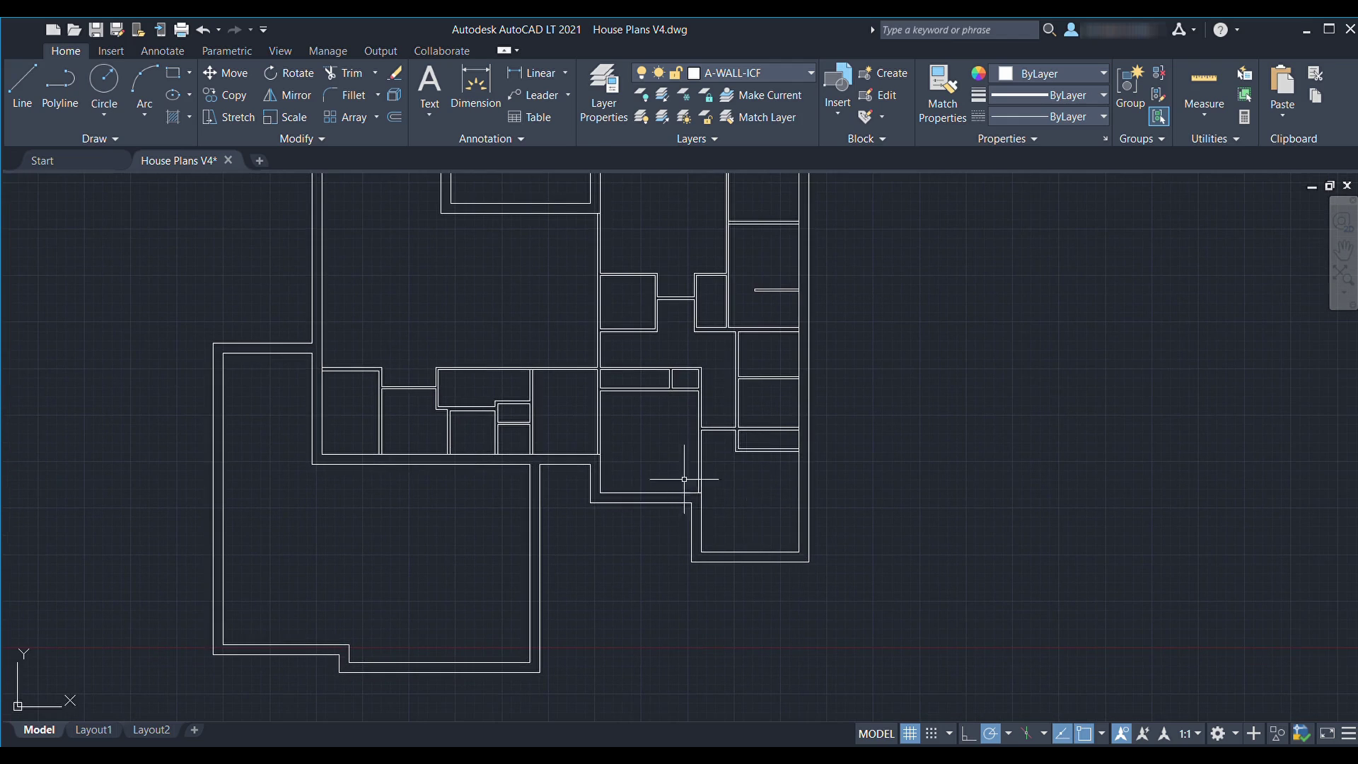
{"action": "scroll", "coordinate": [684, 478], "scroll_direction": "down", "scroll_amount": 4}
{"action": "scroll", "coordinate": [813, 548], "scroll_direction": "up", "scroll_amount": 4}
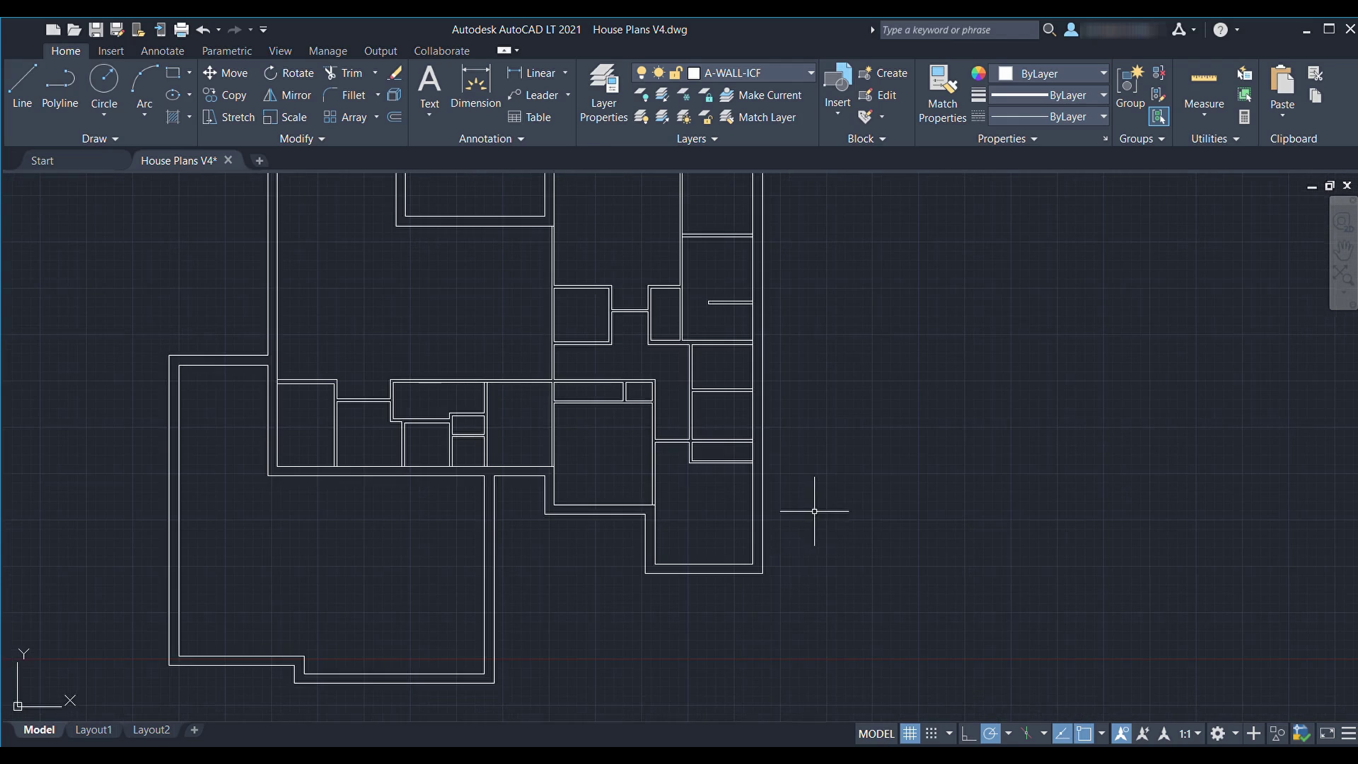
{"action": "middle_click_drag", "start_coordinate": [813, 511], "coordinate": [826, 538]}
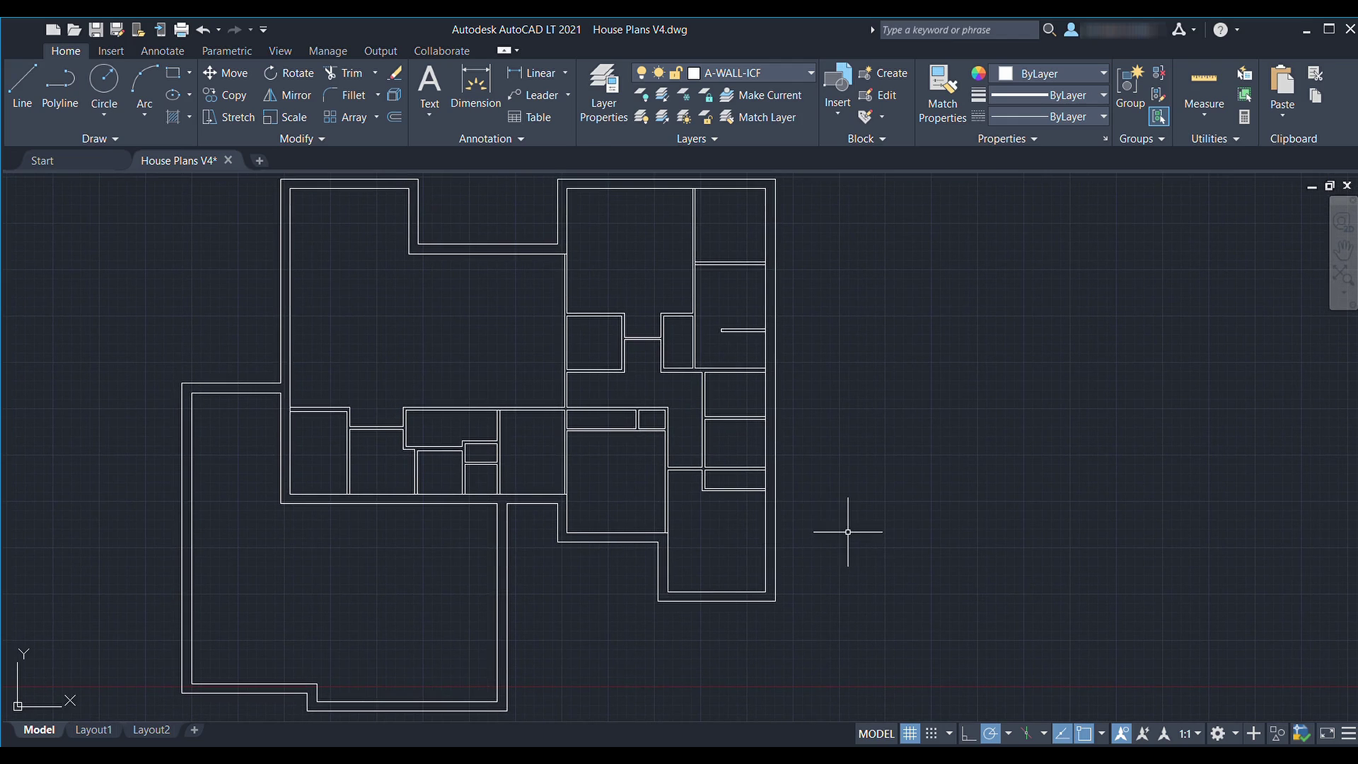
{"action": "left_click", "coordinate": [817, 630]}
{"action": "middle_click_drag", "start_coordinate": [654, 318], "coordinate": [667, 479]}
{"action": "middle_click_drag", "start_coordinate": [620, 299], "coordinate": [666, 185]}
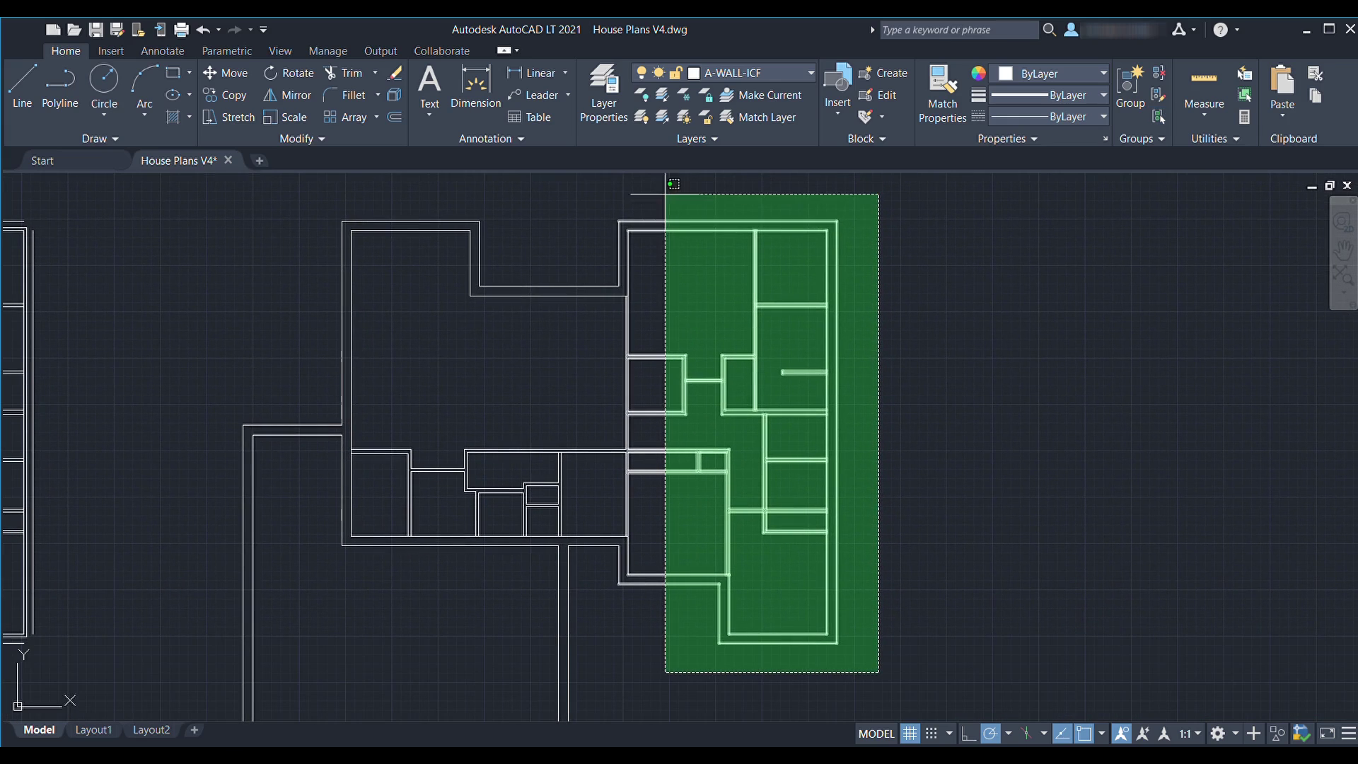
{"action": "left_click", "coordinate": [665, 194]}
{"action": "scroll", "coordinate": [685, 366], "scroll_direction": "up", "scroll_amount": 2}
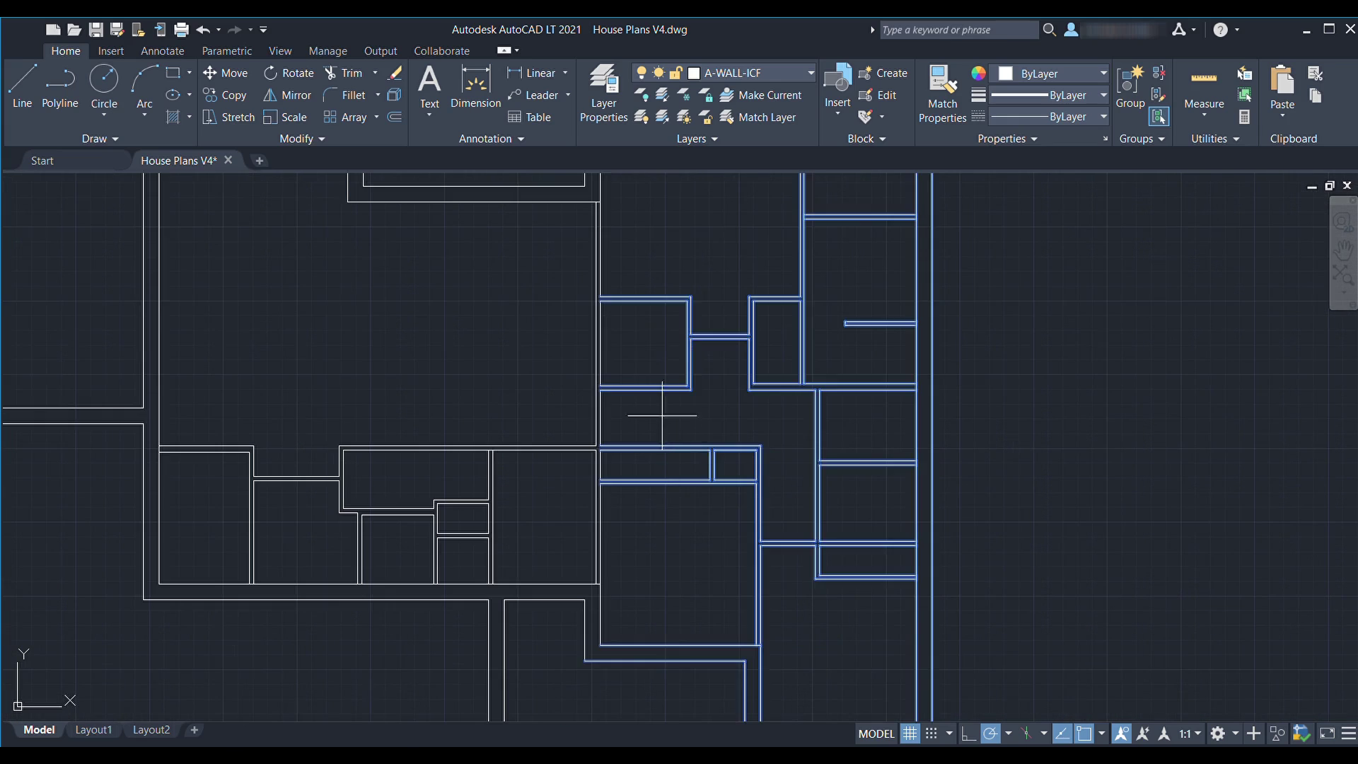
{"action": "key", "text": "Escape"}
{"action": "scroll", "coordinate": [686, 364], "scroll_direction": "down", "scroll_amount": 4}
{"action": "middle_click_drag", "start_coordinate": [763, 438], "coordinate": [754, 428]}
{"action": "scroll", "coordinate": [519, 507], "scroll_direction": "up", "scroll_amount": 2}
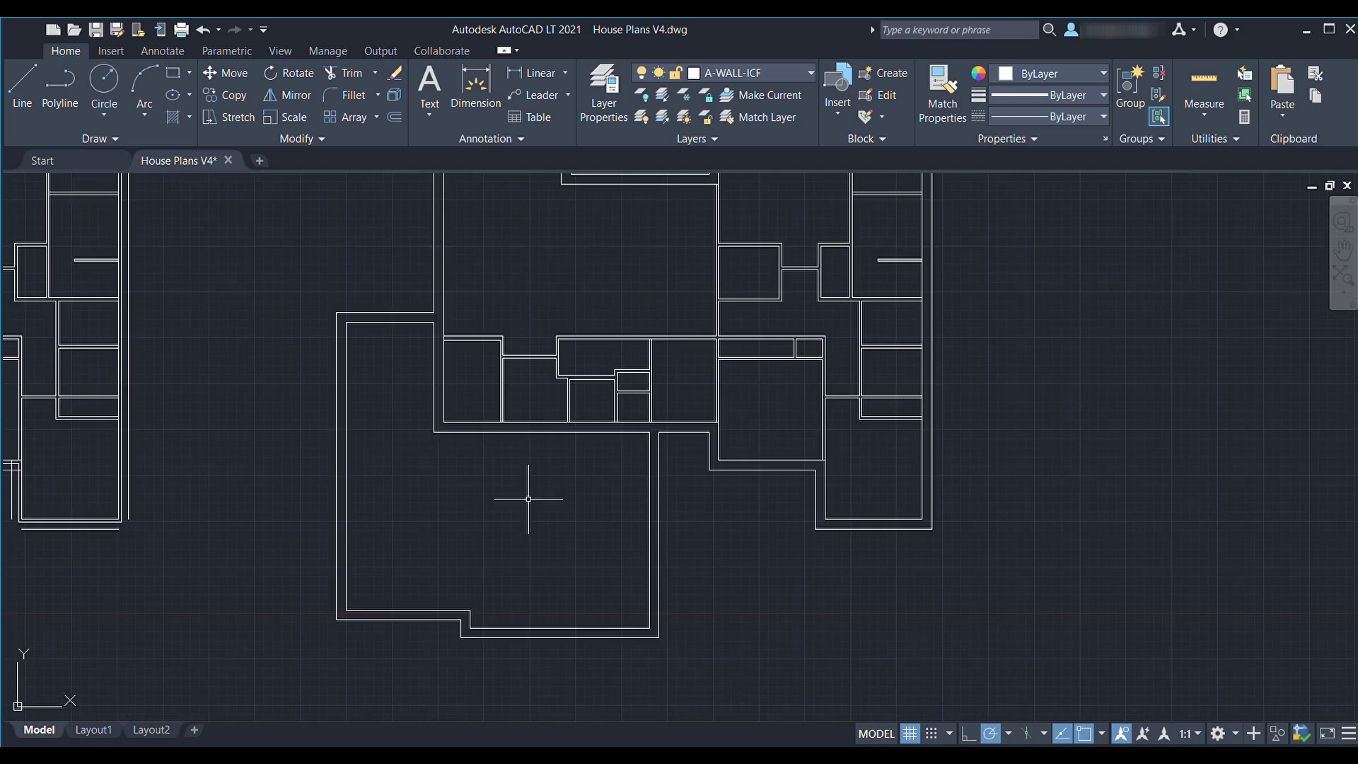
Stretch the main house's upper walls on both sides of the top recess upward by 10
{"action": "middle_click_drag", "start_coordinate": [670, 357], "coordinate": [656, 516]}
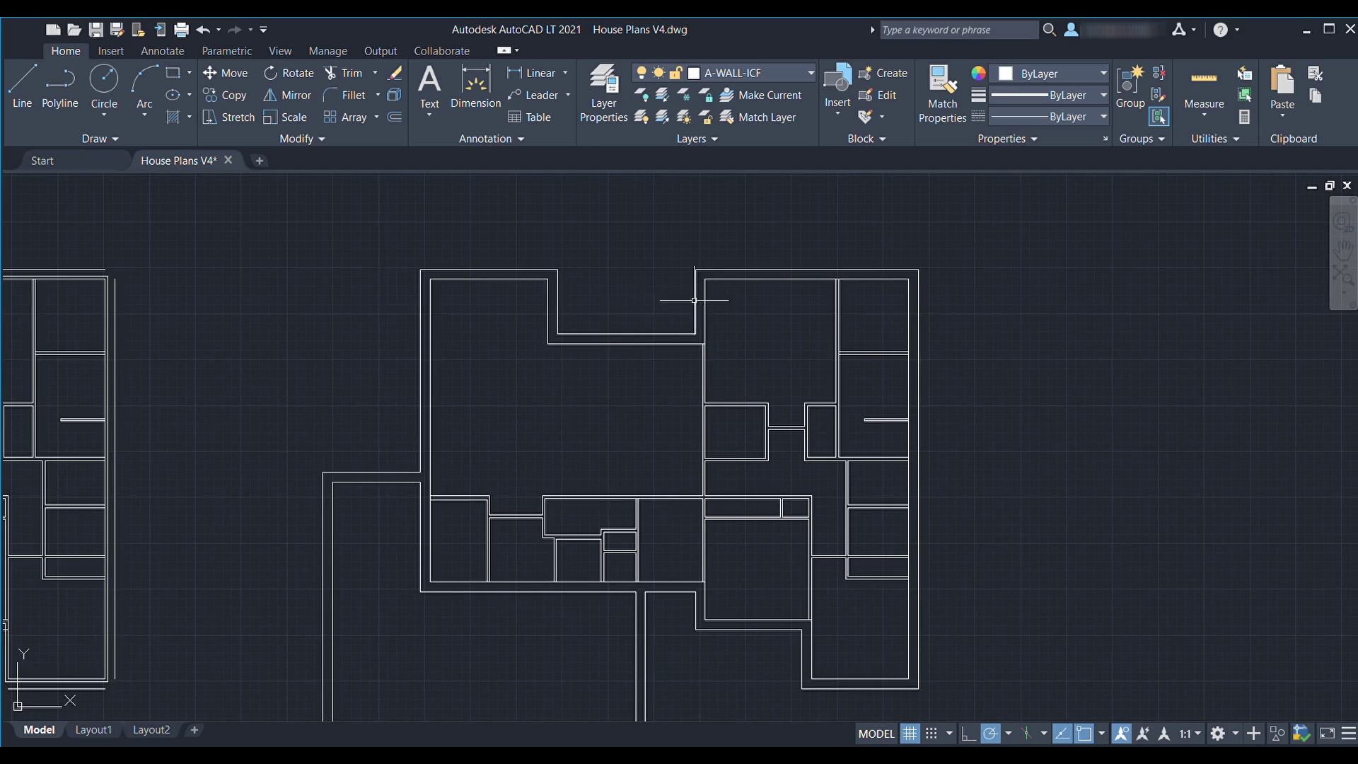
{"action": "middle_click_drag", "start_coordinate": [694, 300], "coordinate": [631, 341]}
{"action": "left_click", "coordinate": [901, 341]}
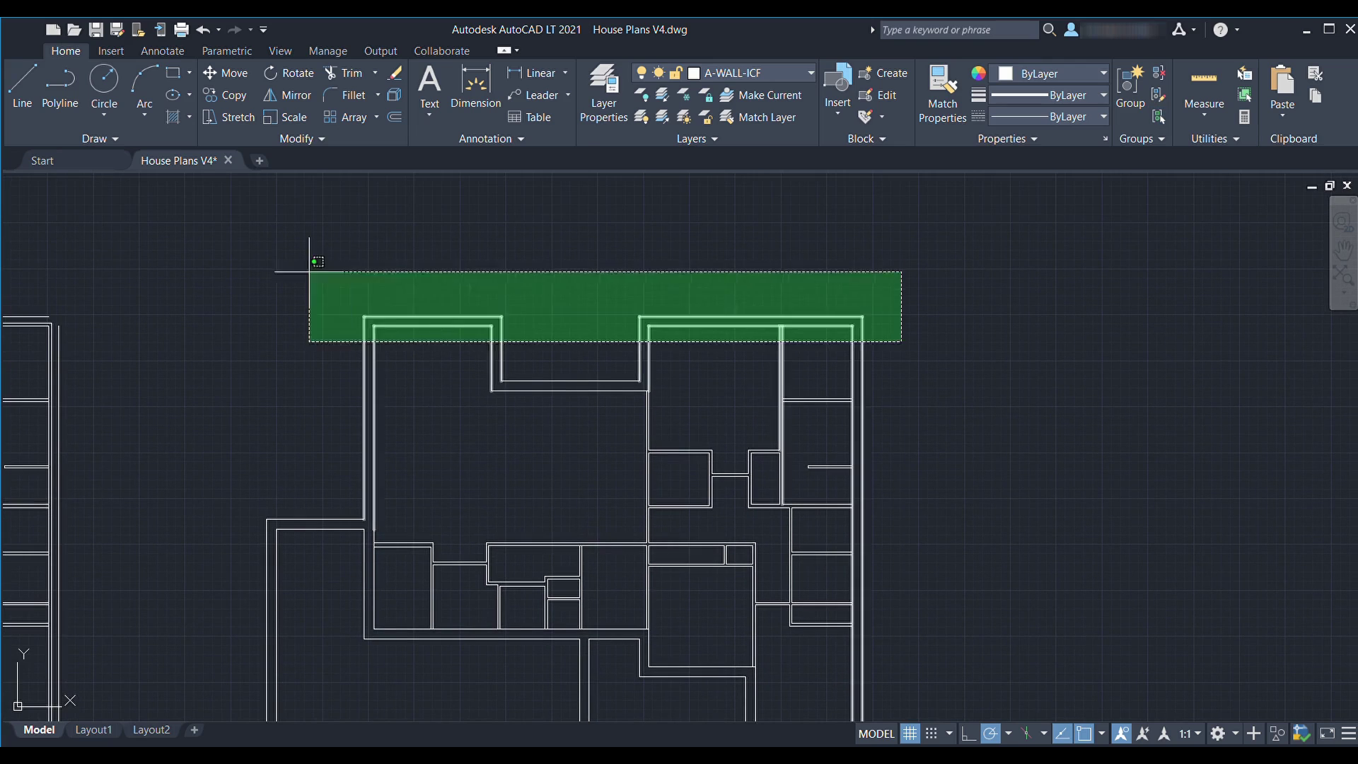
{"action": "left_click", "coordinate": [309, 270]}
{"action": "key", "text": "Return"}
{"action": "left_click", "coordinate": [649, 326]}
{"action": "type", "text": "10"}
{"action": "key", "text": "Return"}
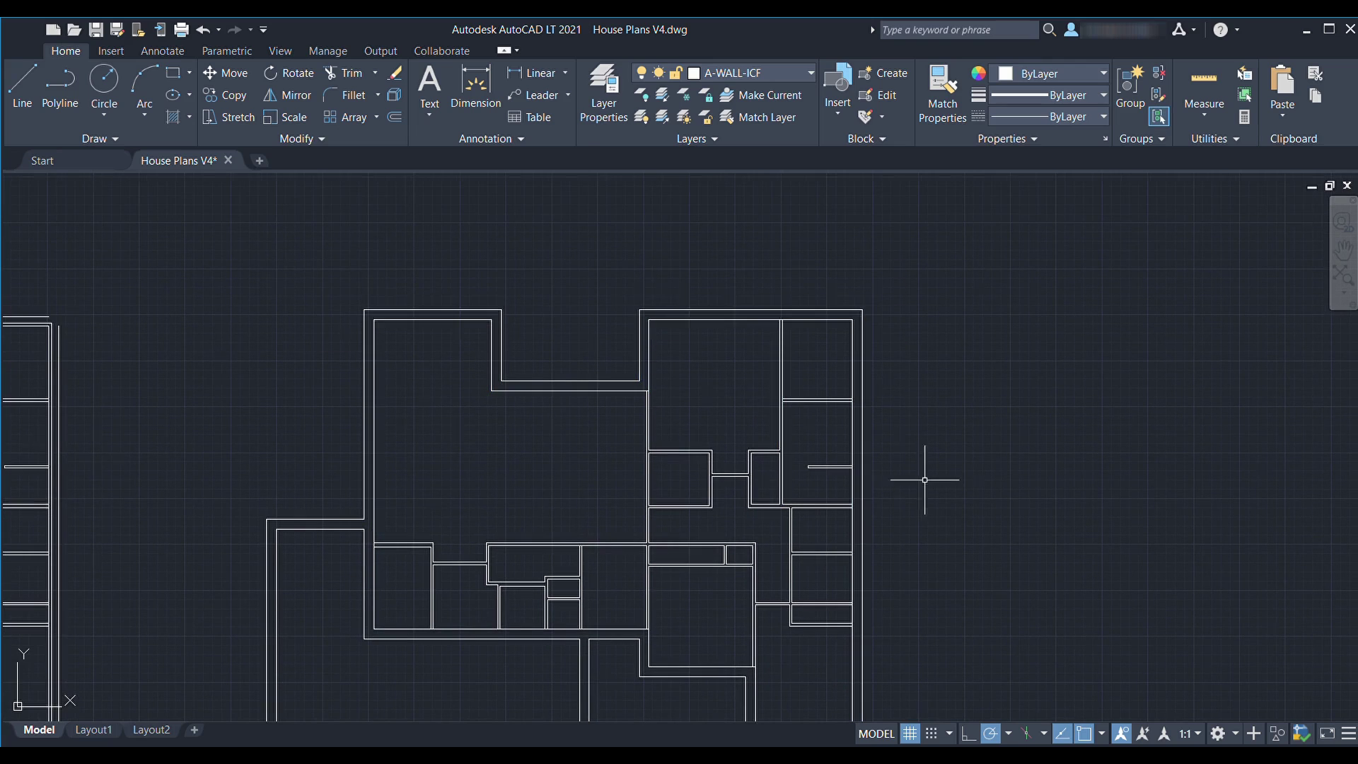
Measure the main house's interior floor area by tracing the corners of the inner exterior-wall line
{"action": "scroll", "coordinate": [924, 480], "scroll_direction": "down", "scroll_amount": 1}
{"action": "middle_click_drag", "start_coordinate": [924, 480], "coordinate": [871, 346]}
{"action": "scroll", "coordinate": [679, 415], "scroll_direction": "up", "scroll_amount": 1}
{"action": "middle_click_drag", "start_coordinate": [858, 437], "coordinate": [799, 491]}
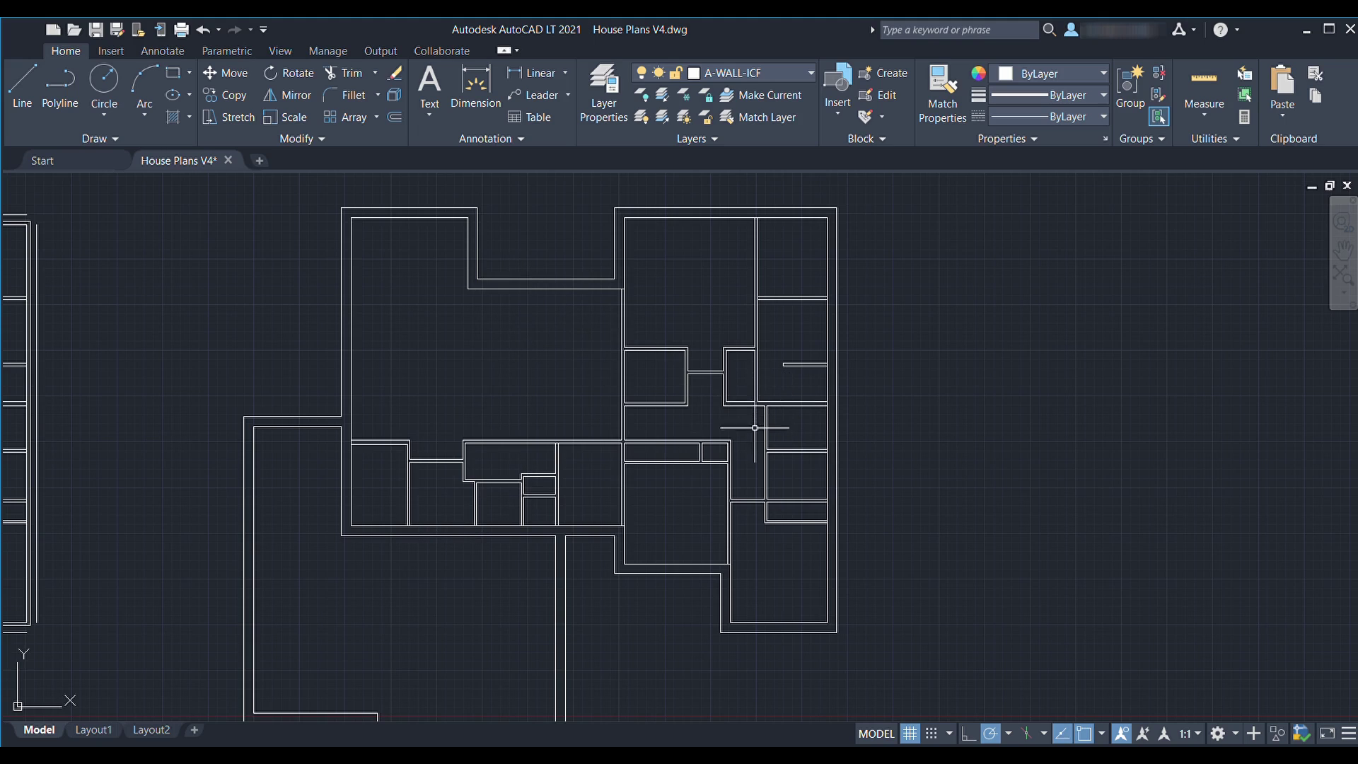
{"action": "scroll", "coordinate": [753, 425], "scroll_direction": "down", "scroll_amount": 2}
{"action": "middle_click_drag", "start_coordinate": [753, 442], "coordinate": [723, 401]}
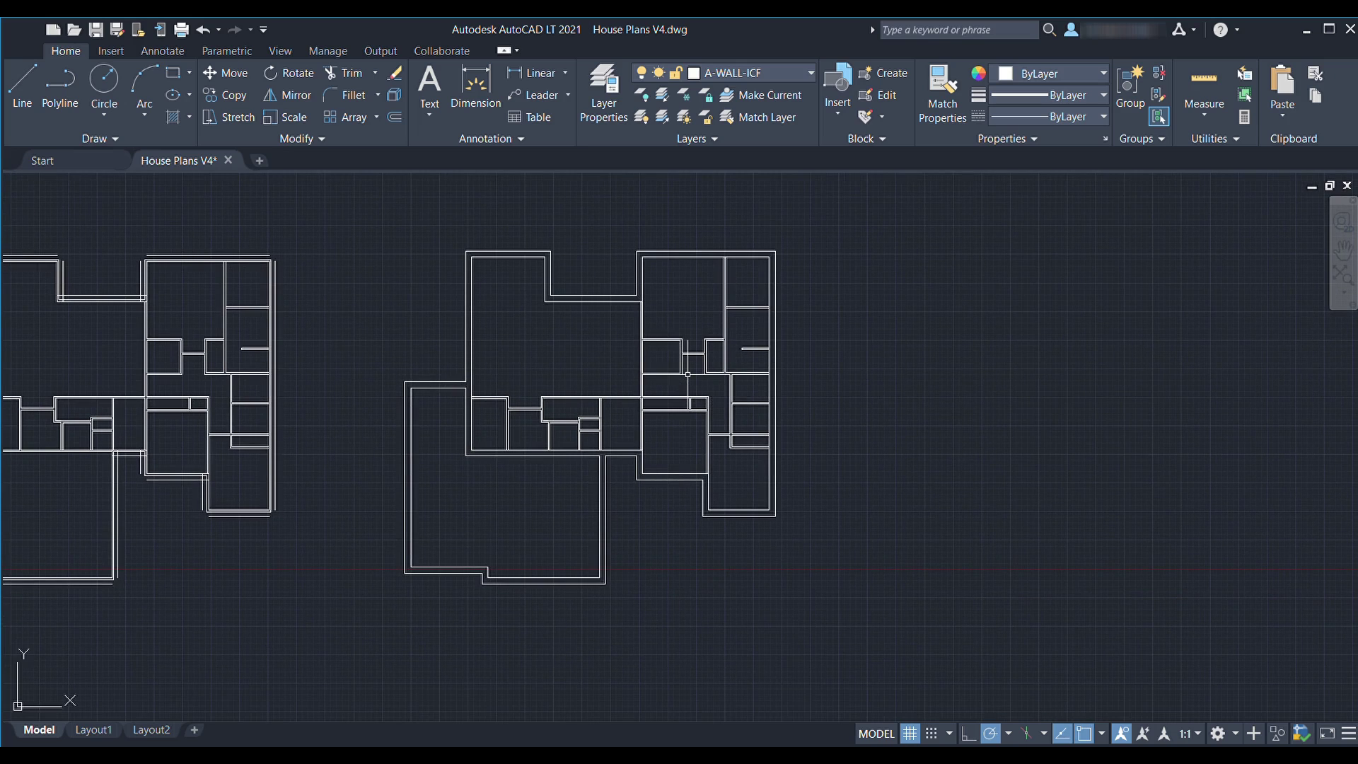
{"action": "left_click", "coordinate": [544, 302]}
{"action": "left_click", "coordinate": [545, 258]}
{"action": "left_click", "coordinate": [471, 258]}
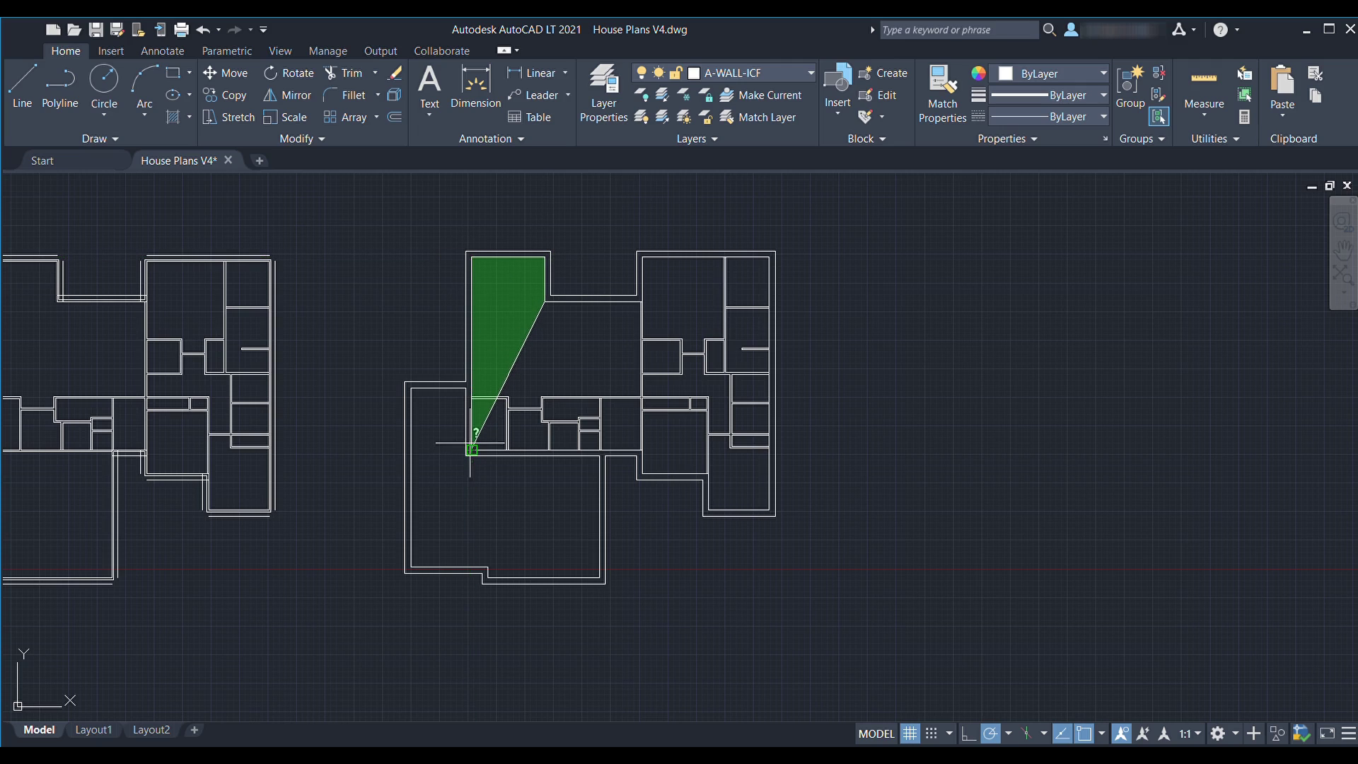
{"action": "left_click", "coordinate": [472, 448]}
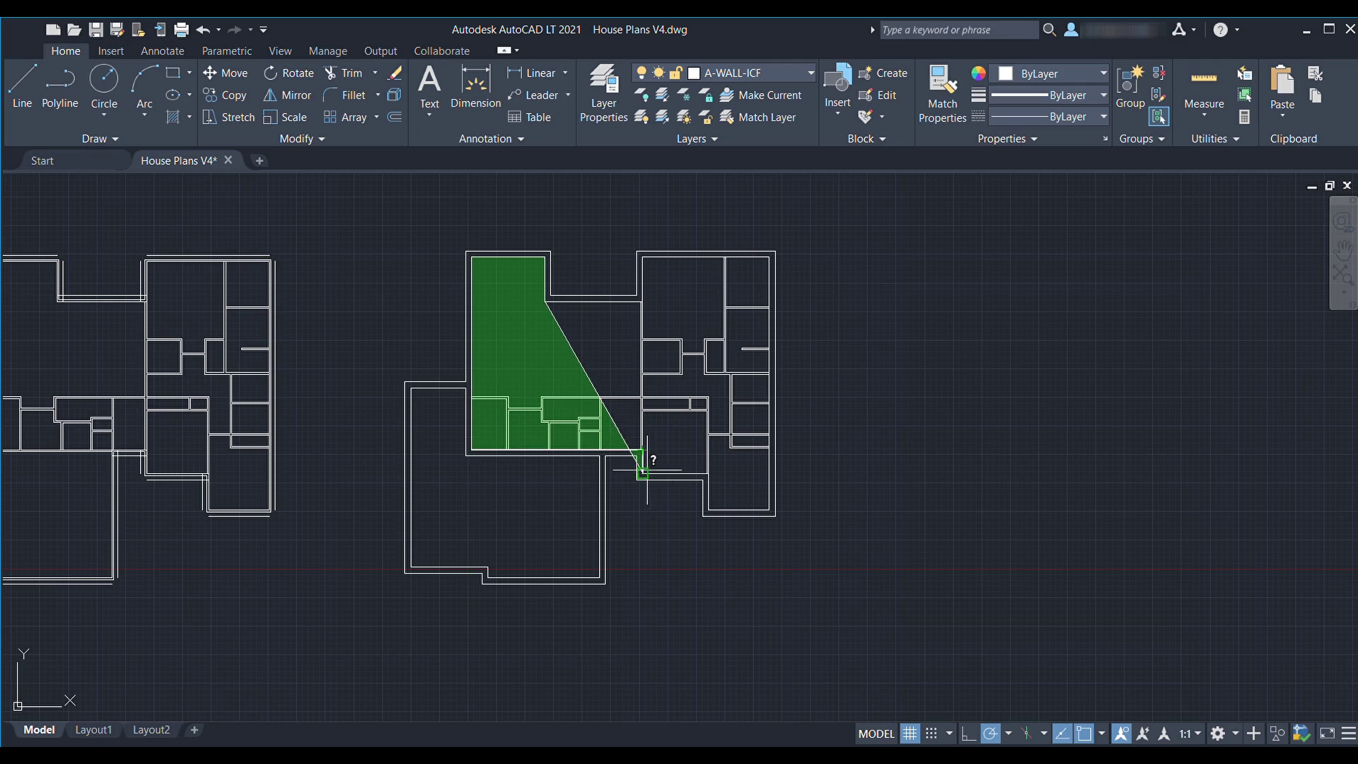
{"action": "scroll", "coordinate": [705, 488], "scroll_direction": "up", "scroll_amount": 4}
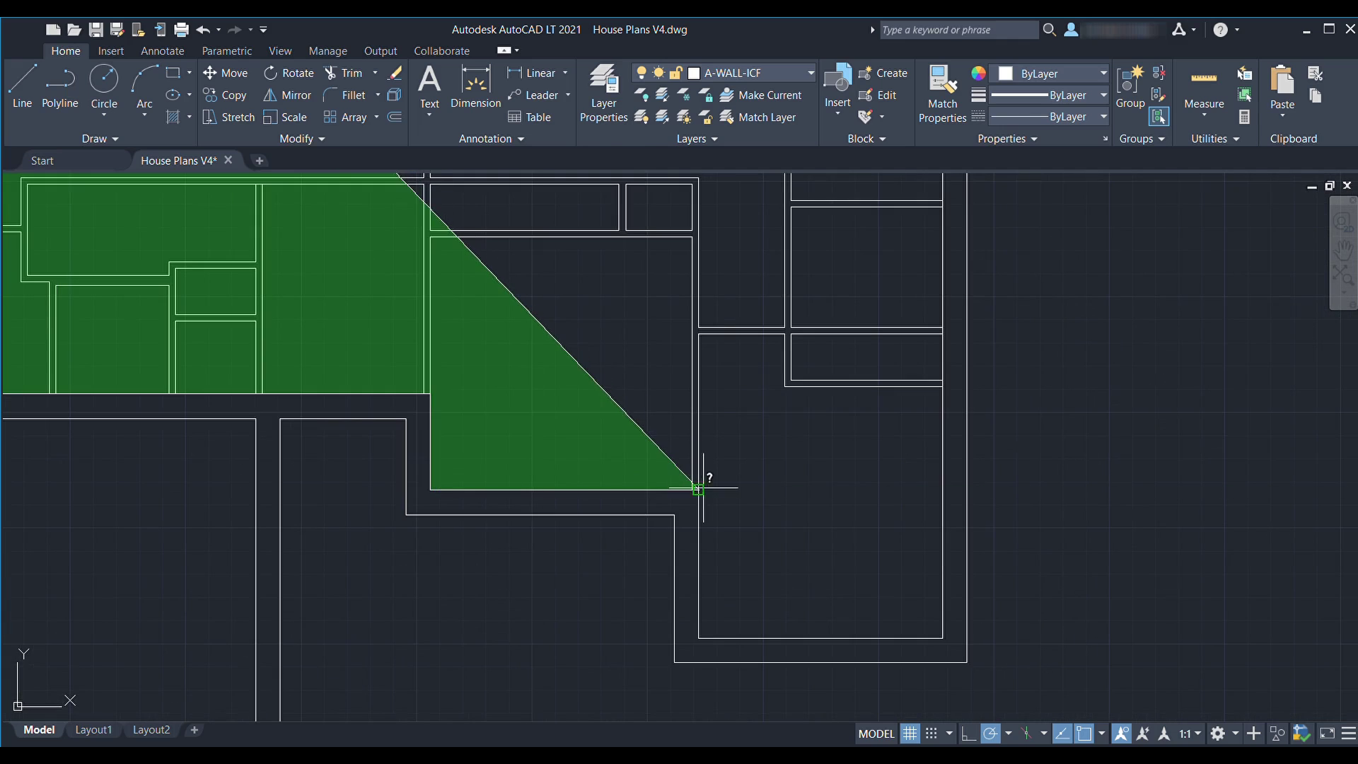
{"action": "left_click", "coordinate": [698, 488]}
{"action": "left_click", "coordinate": [699, 638]}
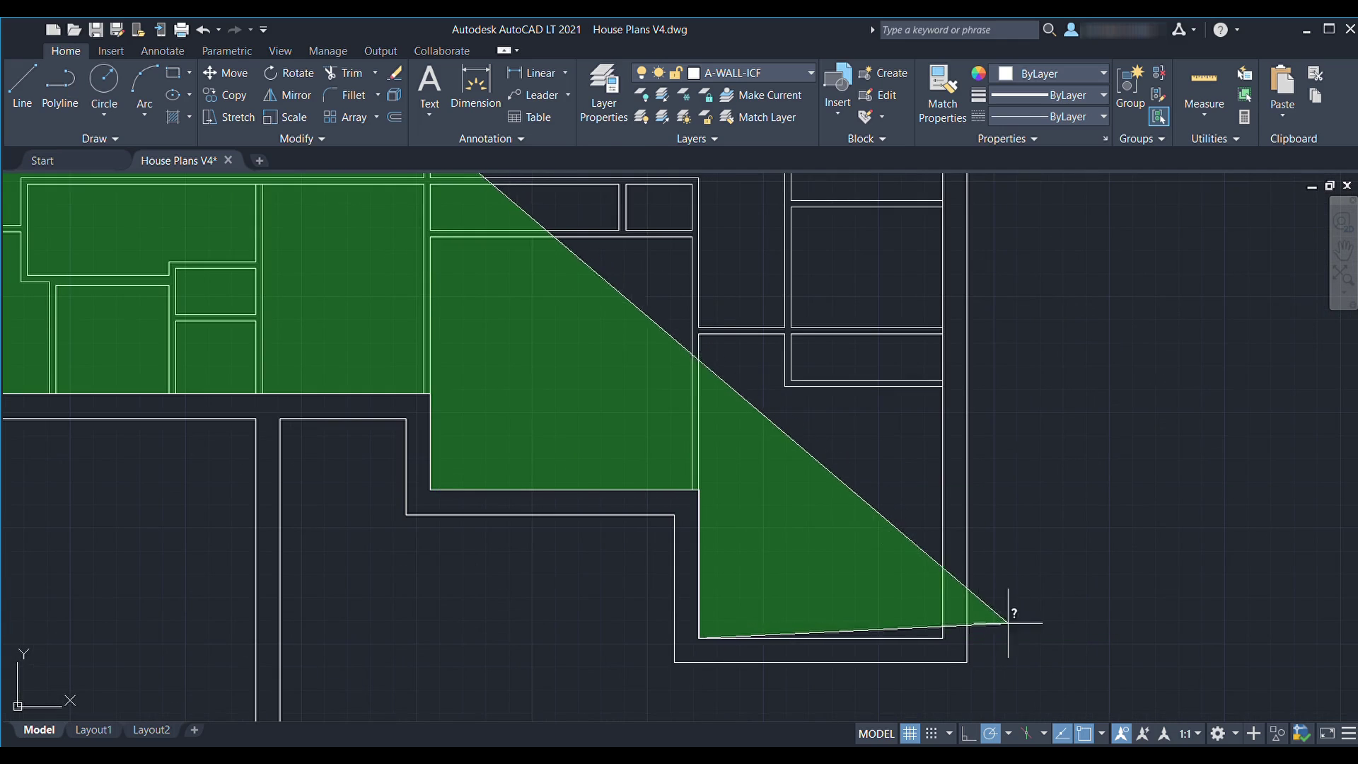
{"action": "left_click", "coordinate": [942, 638]}
{"action": "scroll", "coordinate": [932, 360], "scroll_direction": "down", "scroll_amount": 2}
{"action": "middle_click_drag", "start_coordinate": [932, 359], "coordinate": [879, 634]}
{"action": "left_click", "coordinate": [882, 348]}
{"action": "left_click", "coordinate": [682, 347]}
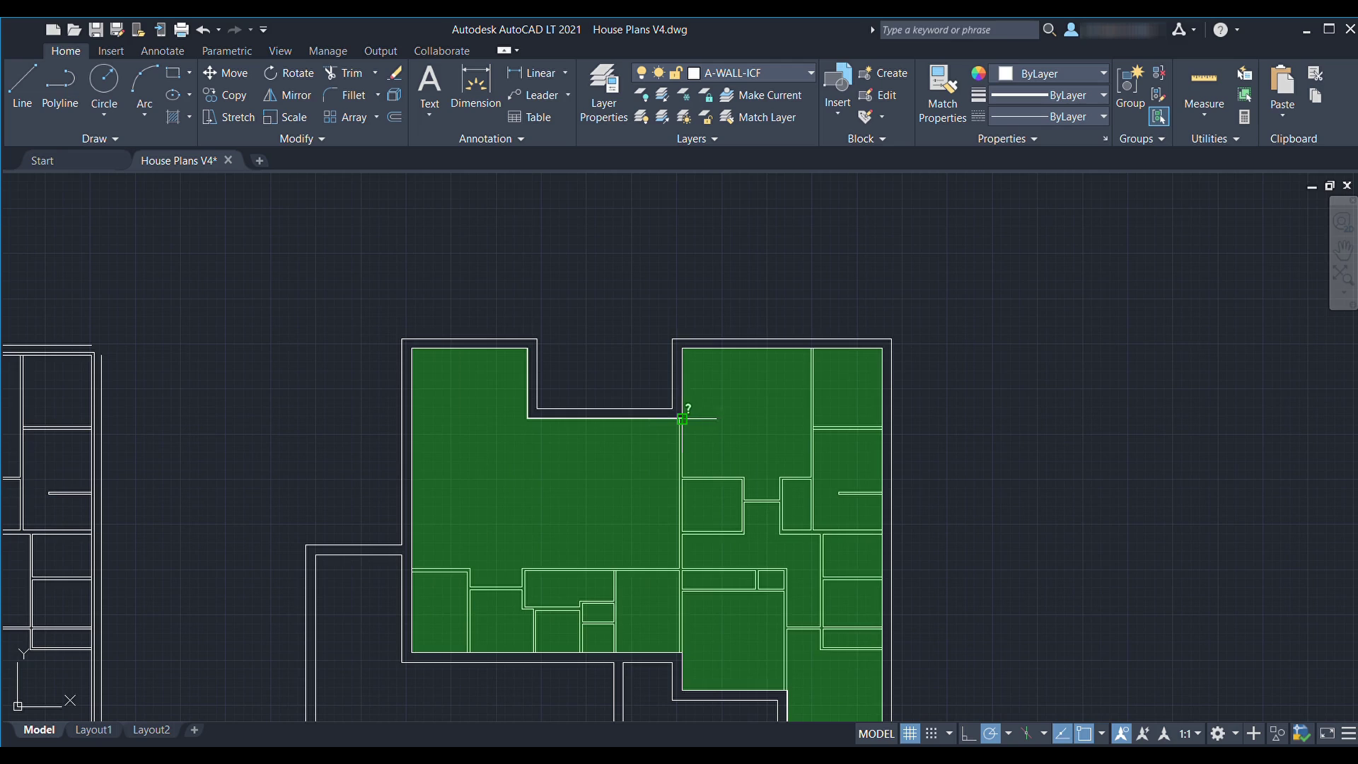
{"action": "key", "text": "Escape"}
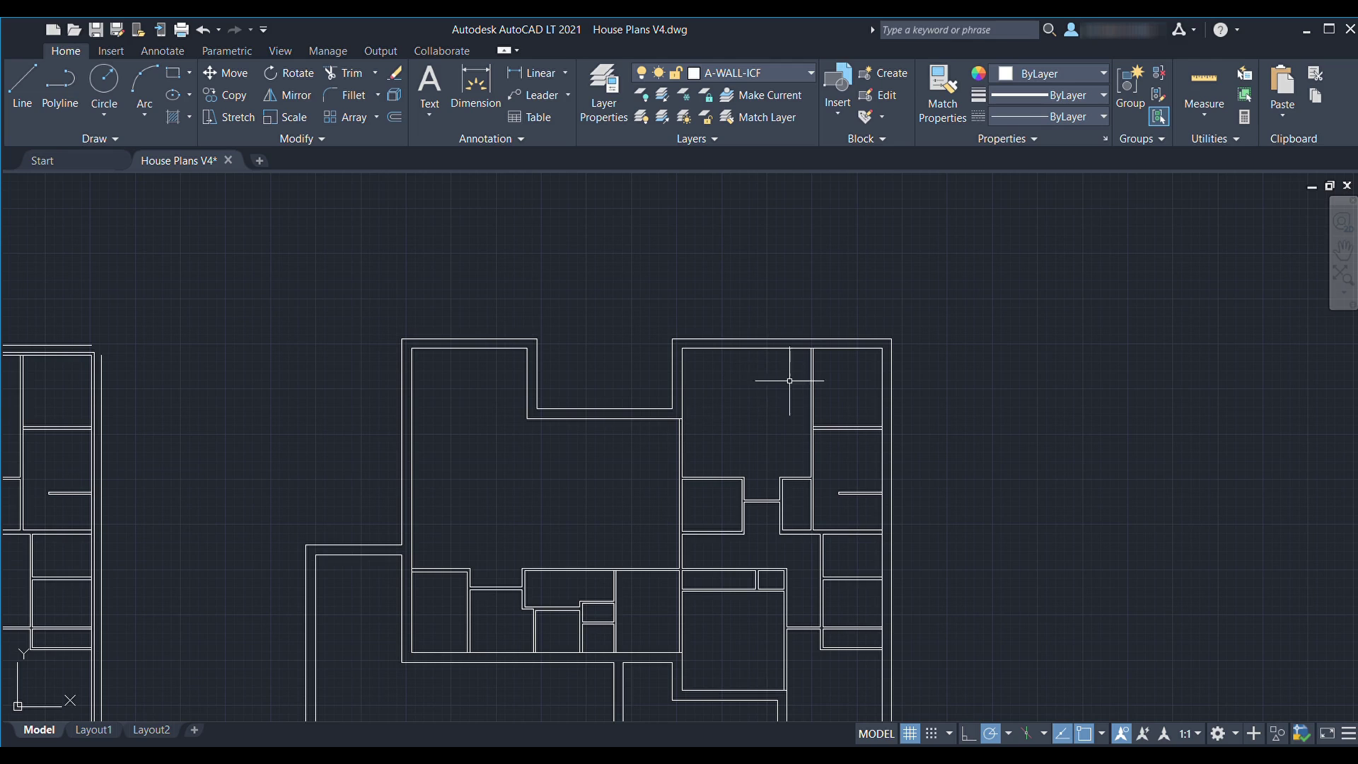
Measure the length of the main house's left exterior wall, starting from its lower outer corner
{"action": "scroll", "coordinate": [789, 381], "scroll_direction": "down", "scroll_amount": 2}
{"action": "scroll", "coordinate": [768, 420], "scroll_direction": "up", "scroll_amount": 2}
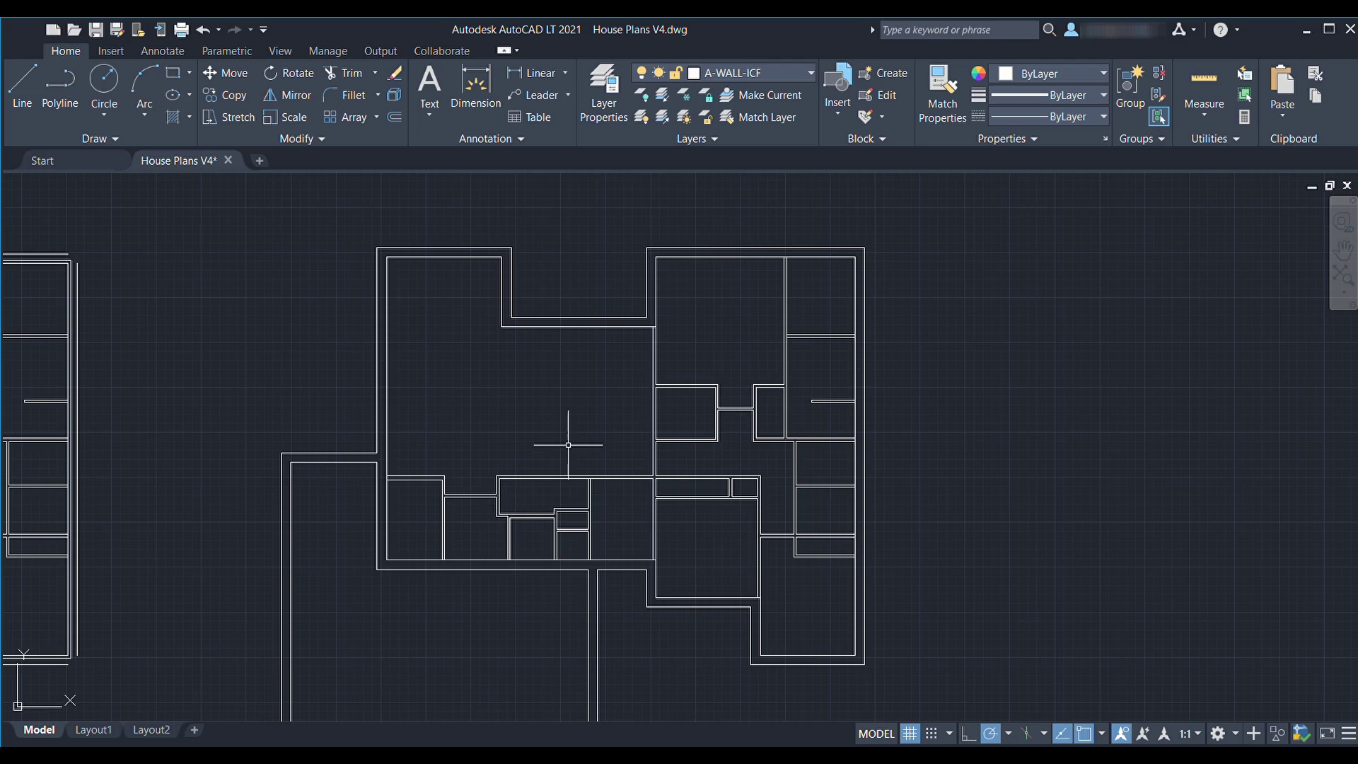
{"action": "middle_click_drag", "start_coordinate": [747, 433], "coordinate": [686, 442]}
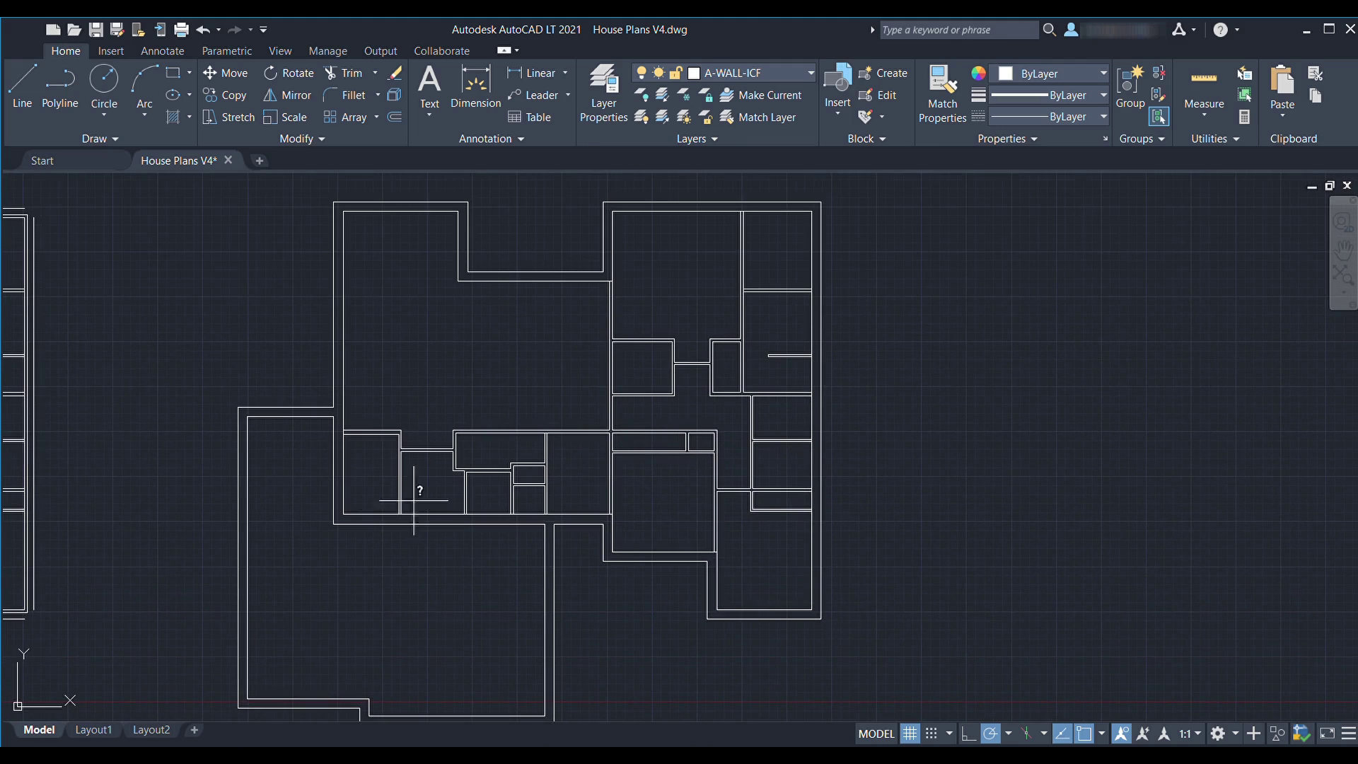
{"action": "left_click", "coordinate": [334, 523]}
{"action": "middle_click_drag", "start_coordinate": [452, 376], "coordinate": [436, 440]}
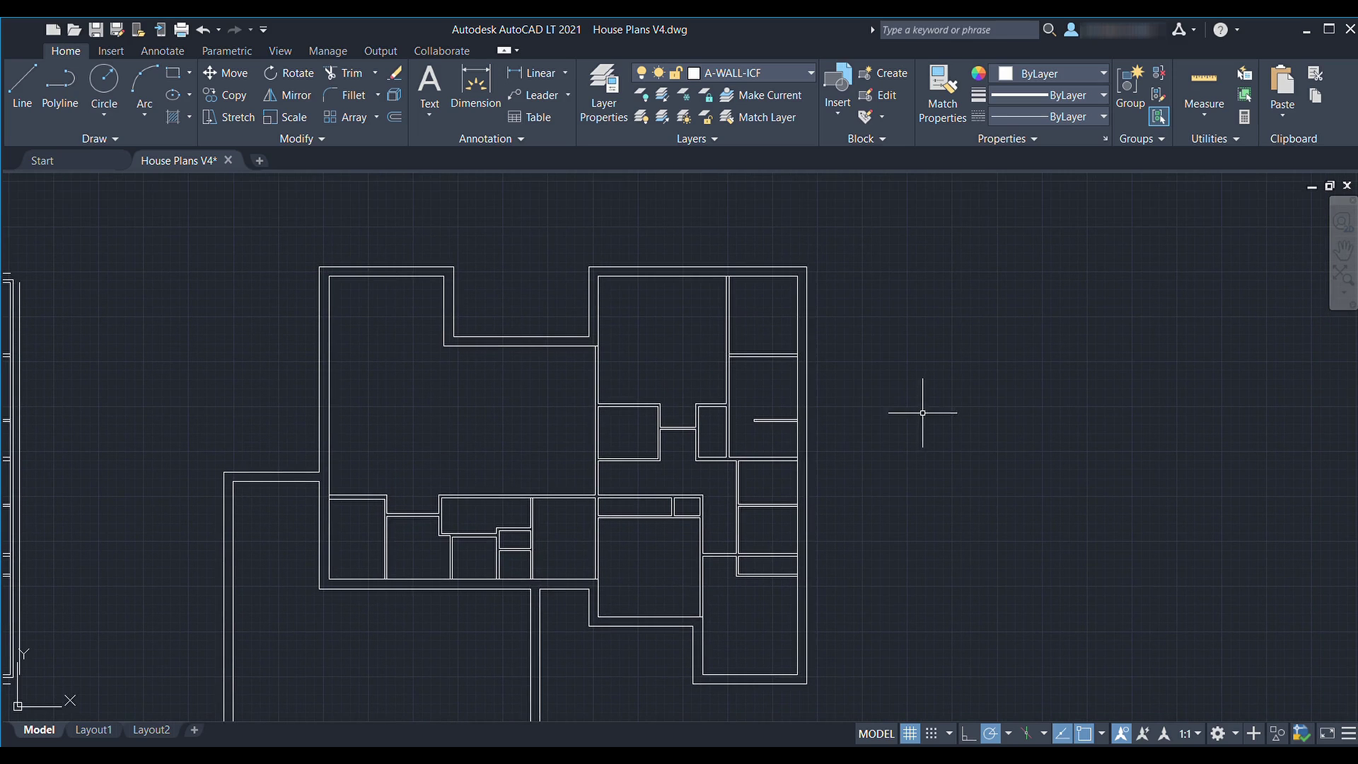
Stretch the main house's top walls, including the recess, farther upward using the recess's inner lower-left corner as base point
{"action": "middle_click_drag", "start_coordinate": [924, 403], "coordinate": [882, 400]}
{"action": "left_click", "coordinate": [800, 339]}
{"action": "left_click", "coordinate": [212, 223]}
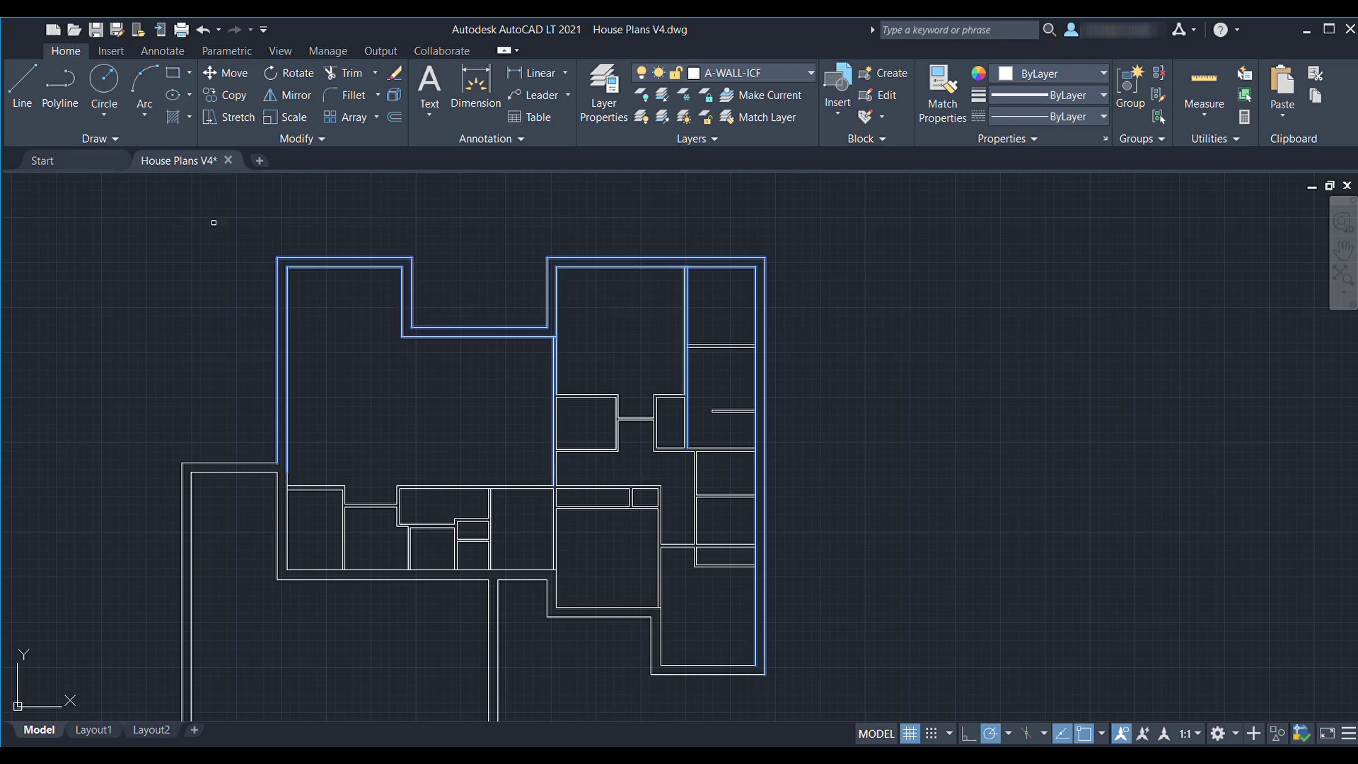
{"action": "key", "text": "Return"}
{"action": "left_click", "coordinate": [401, 337]}
{"action": "left_click", "coordinate": [402, 319]}
Measure the main house's left side from the lower to the upper outer wall corner
{"action": "middle_click_drag", "start_coordinate": [417, 455], "coordinate": [689, 438]}
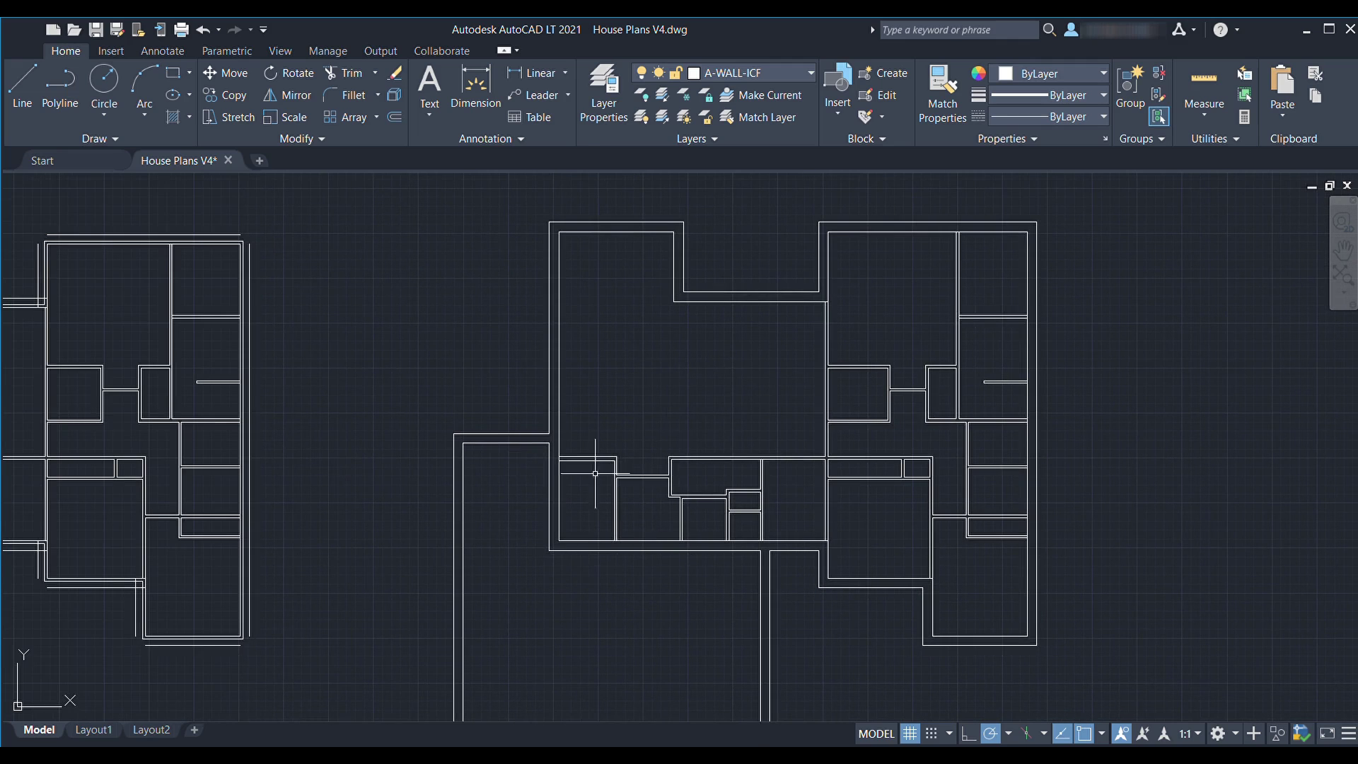
{"action": "middle_click_drag", "start_coordinate": [817, 457], "coordinate": [751, 449]}
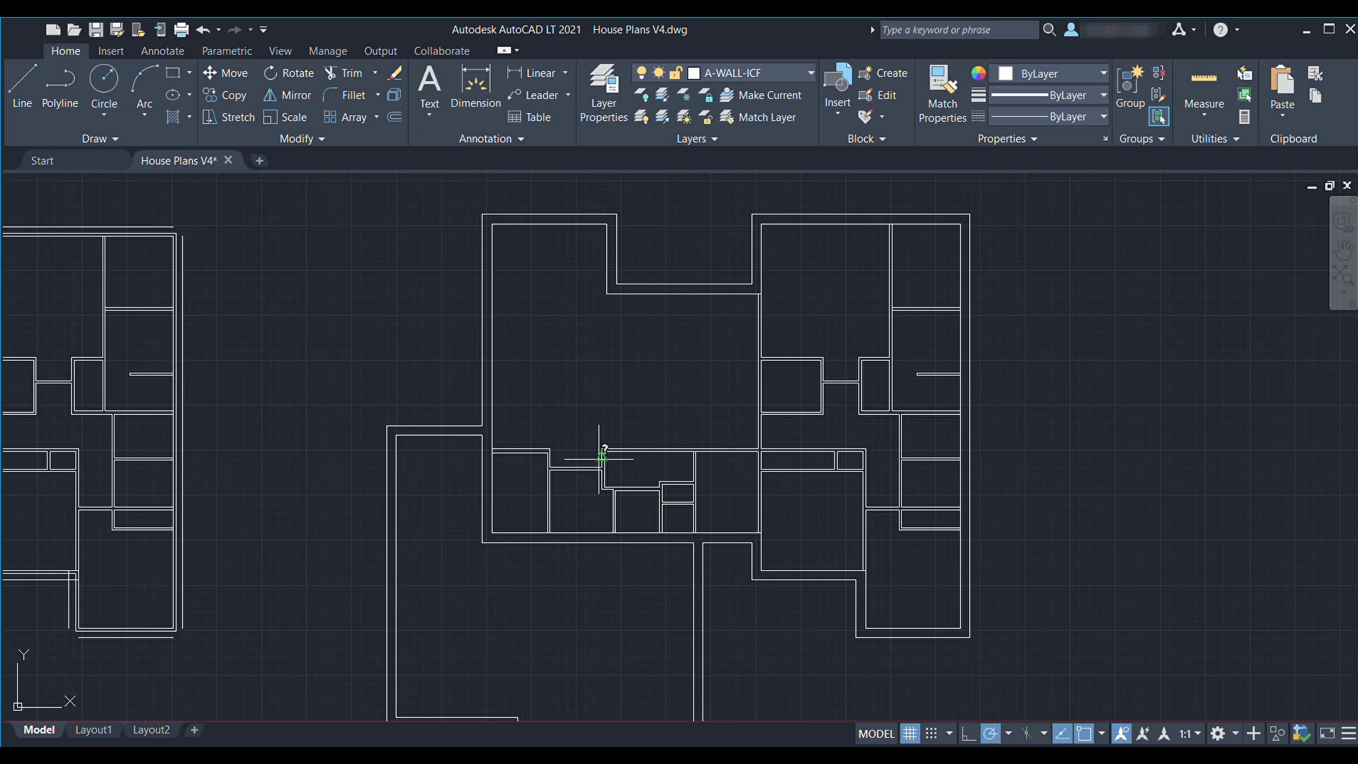
{"action": "left_click", "coordinate": [482, 543]}
{"action": "left_click", "coordinate": [482, 213]}
{"action": "key", "text": "Escape"}
Measure the stretched main house's interior area by tracing all inner wall corners, including the top recess and lower-right steps
{"action": "middle_click_drag", "start_coordinate": [789, 375], "coordinate": [738, 359]}
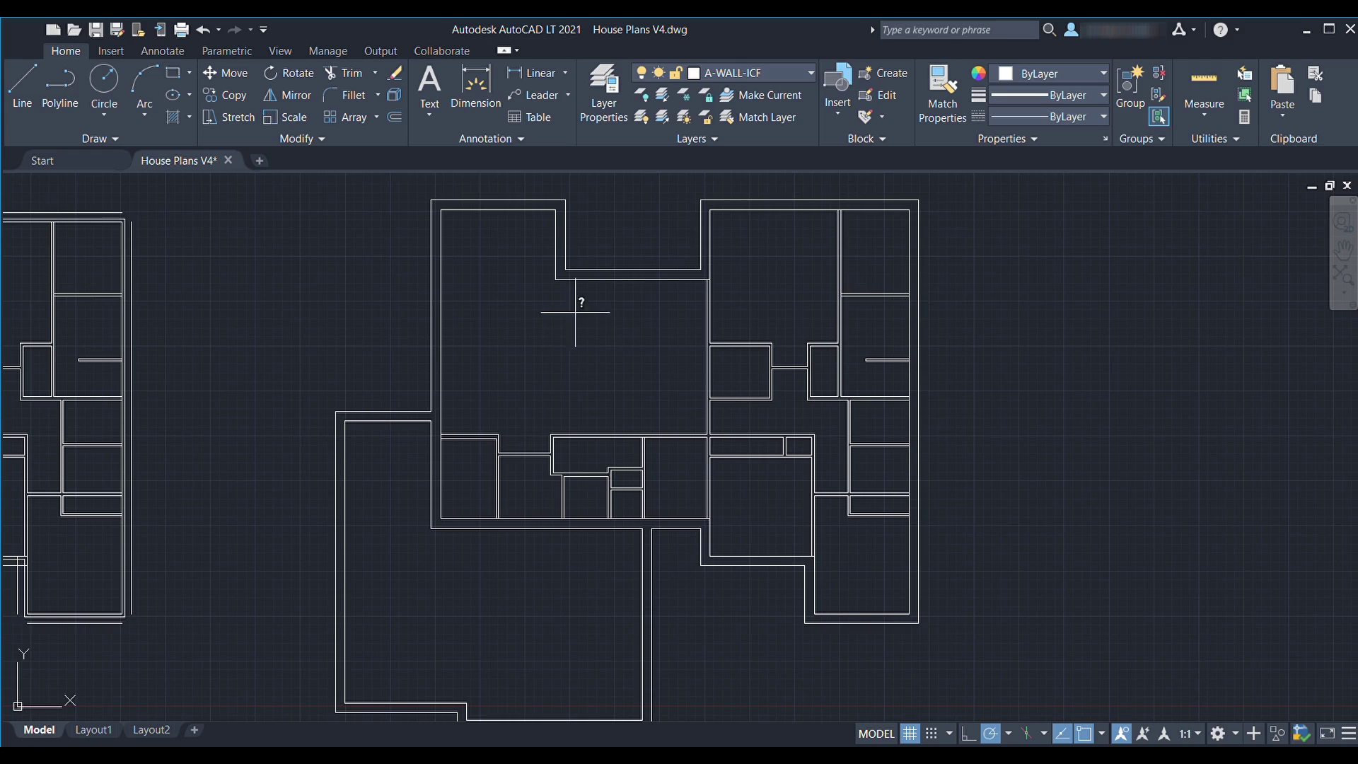
{"action": "left_click", "coordinate": [556, 209]}
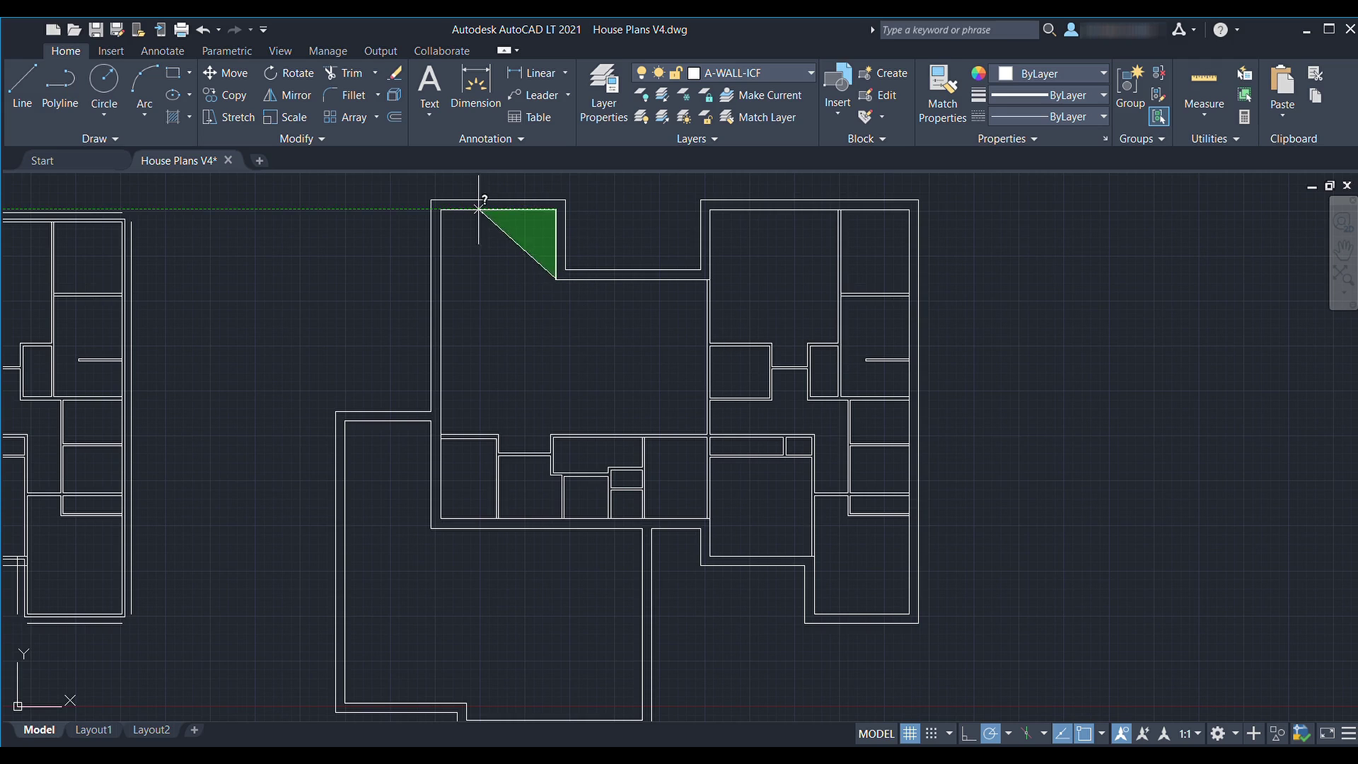
{"action": "left_click", "coordinate": [441, 209]}
{"action": "left_click", "coordinate": [440, 519]}
{"action": "scroll", "coordinate": [719, 519], "scroll_direction": "up", "scroll_amount": 2}
{"action": "left_click", "coordinate": [694, 519]}
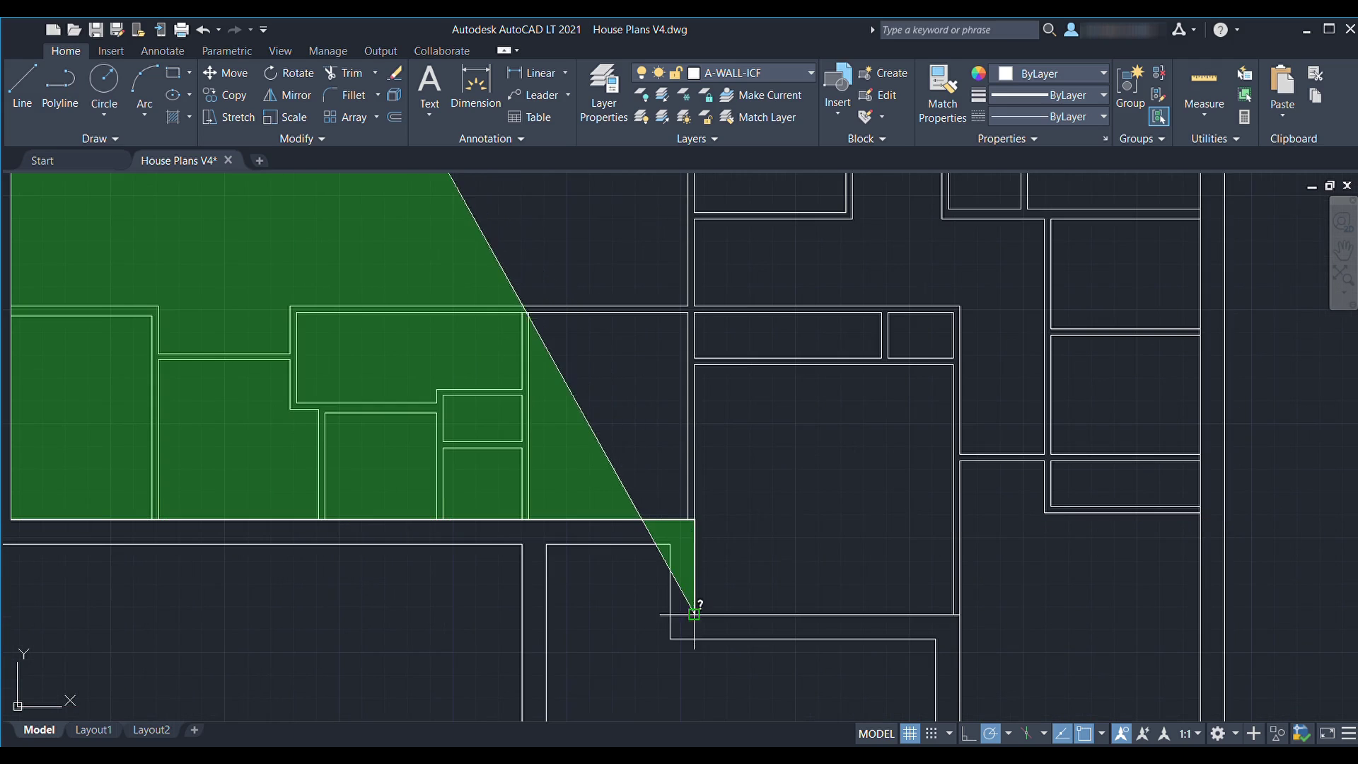
{"action": "left_click", "coordinate": [693, 614]}
{"action": "left_click", "coordinate": [959, 614]}
{"action": "middle_click_drag", "start_coordinate": [1038, 567], "coordinate": [930, 618]}
{"action": "left_click", "coordinate": [900, 549]}
{"action": "scroll", "coordinate": [1110, 393], "scroll_direction": "down", "scroll_amount": 2}
{"action": "scroll", "coordinate": [1099, 425], "scroll_direction": "up", "scroll_amount": 3}
{"action": "scroll", "coordinate": [1067, 487], "scroll_direction": "down", "scroll_amount": 2}
{"action": "left_click", "coordinate": [1131, 566]}
{"action": "scroll", "coordinate": [988, 397], "scroll_direction": "down", "scroll_amount": 2}
{"action": "left_click", "coordinate": [986, 288]}
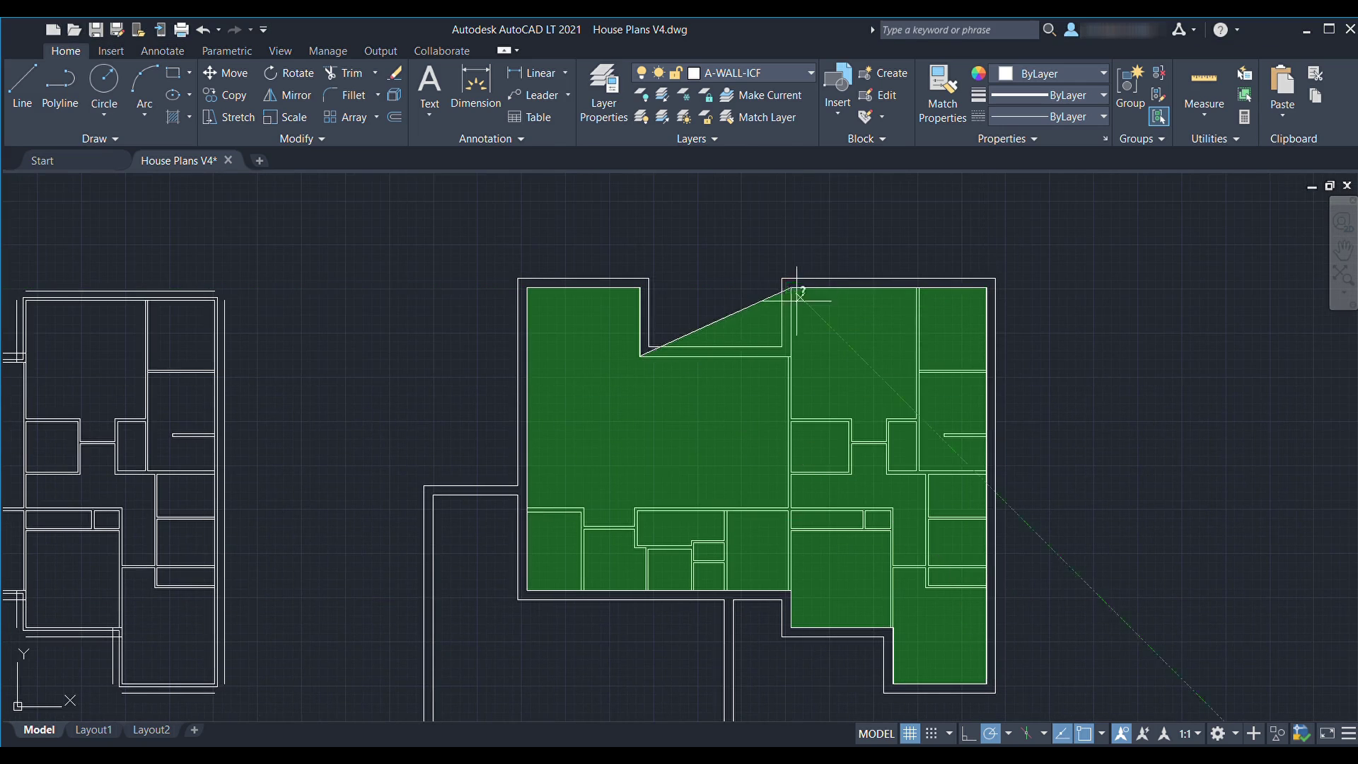
{"action": "left_click", "coordinate": [790, 288]}
{"action": "scroll", "coordinate": [790, 409], "scroll_direction": "up", "scroll_amount": 2}
{"action": "left_click", "coordinate": [792, 274]}
{"action": "key", "text": "Return"}
{"action": "scroll", "coordinate": [411, 532], "scroll_direction": "down", "scroll_amount": 1}
{"action": "scroll", "coordinate": [438, 516], "scroll_direction": "down", "scroll_amount": 3}
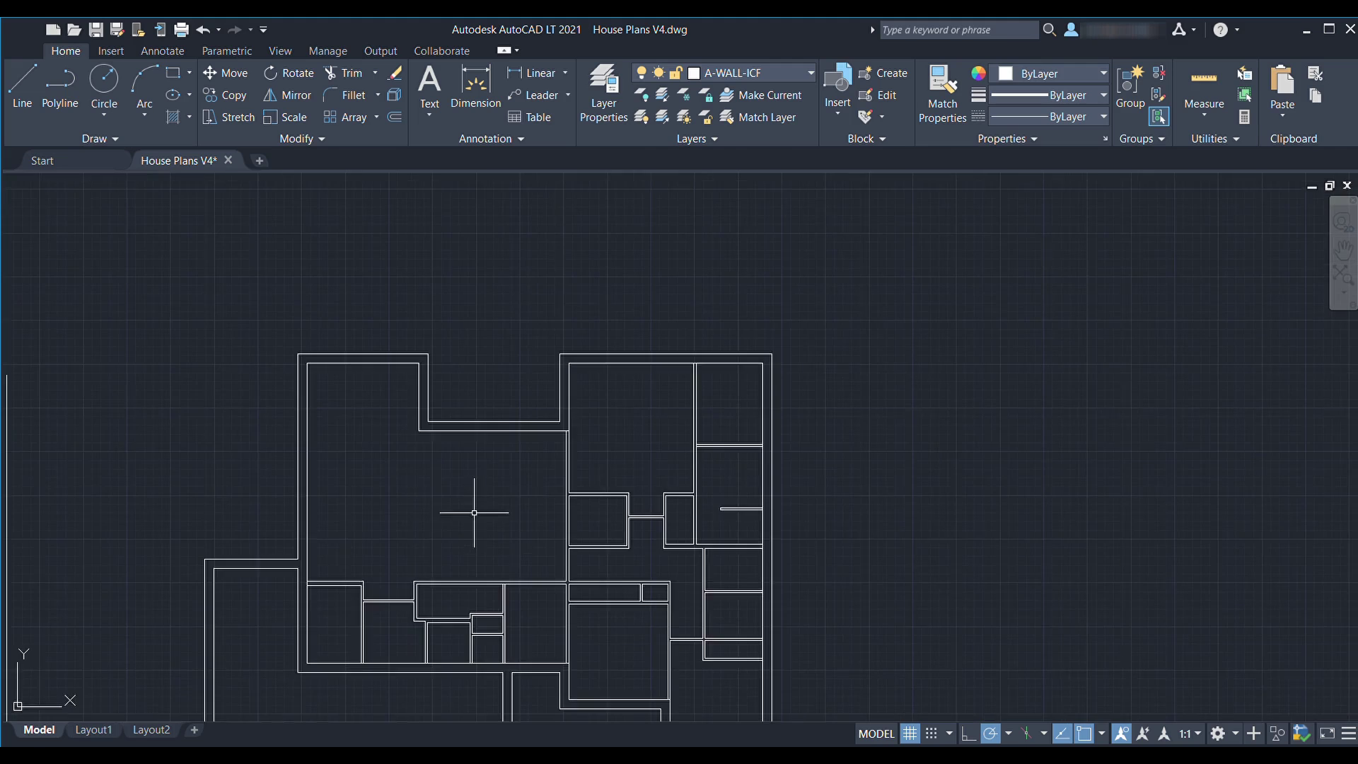
Measure the main house's overall width between its upper-left and upper-right outer corners
{"action": "scroll", "coordinate": [561, 333], "scroll_direction": "up", "scroll_amount": 3}
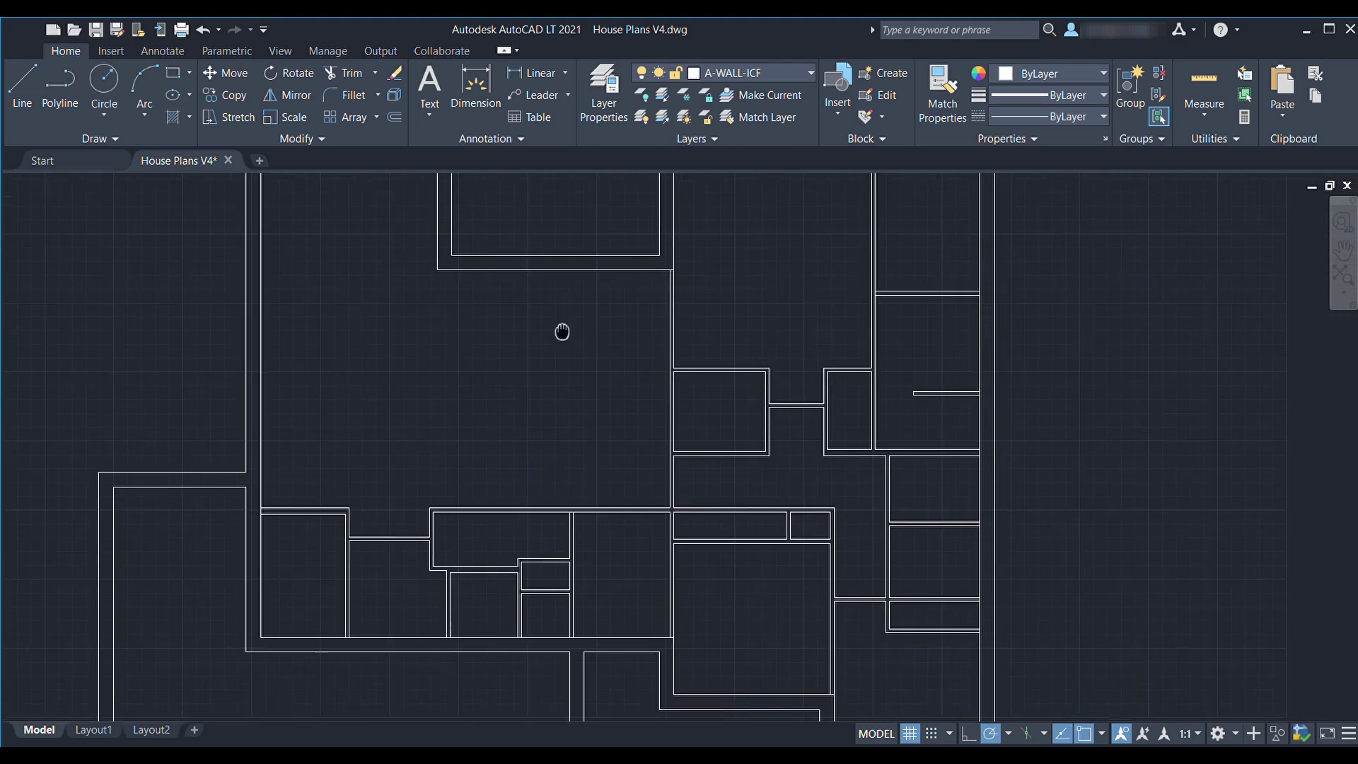
{"action": "scroll", "coordinate": [561, 318], "scroll_direction": "down", "scroll_amount": 3}
{"action": "middle_click_drag", "start_coordinate": [561, 318], "coordinate": [576, 373]}
{"action": "type", "text": "di"}
{"action": "key", "text": "Return"}
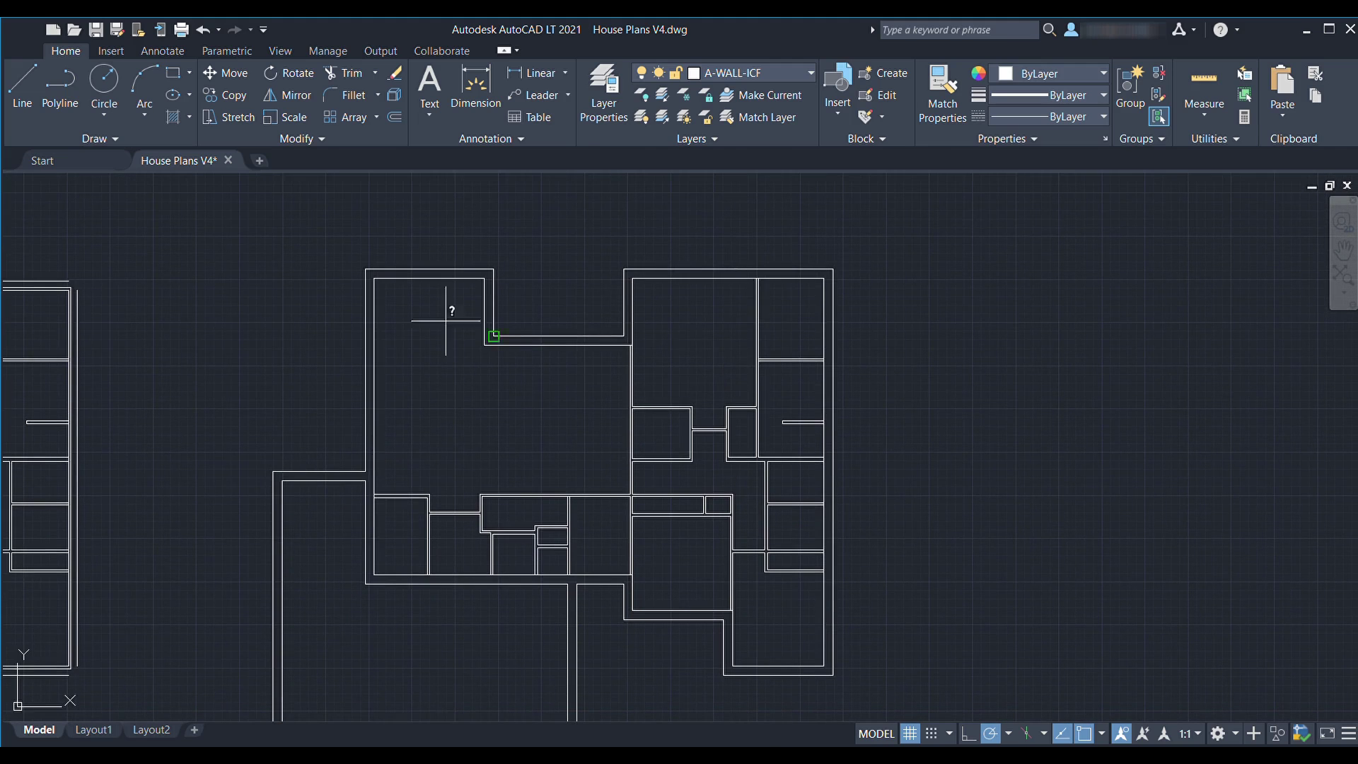
{"action": "left_click", "coordinate": [365, 269]}
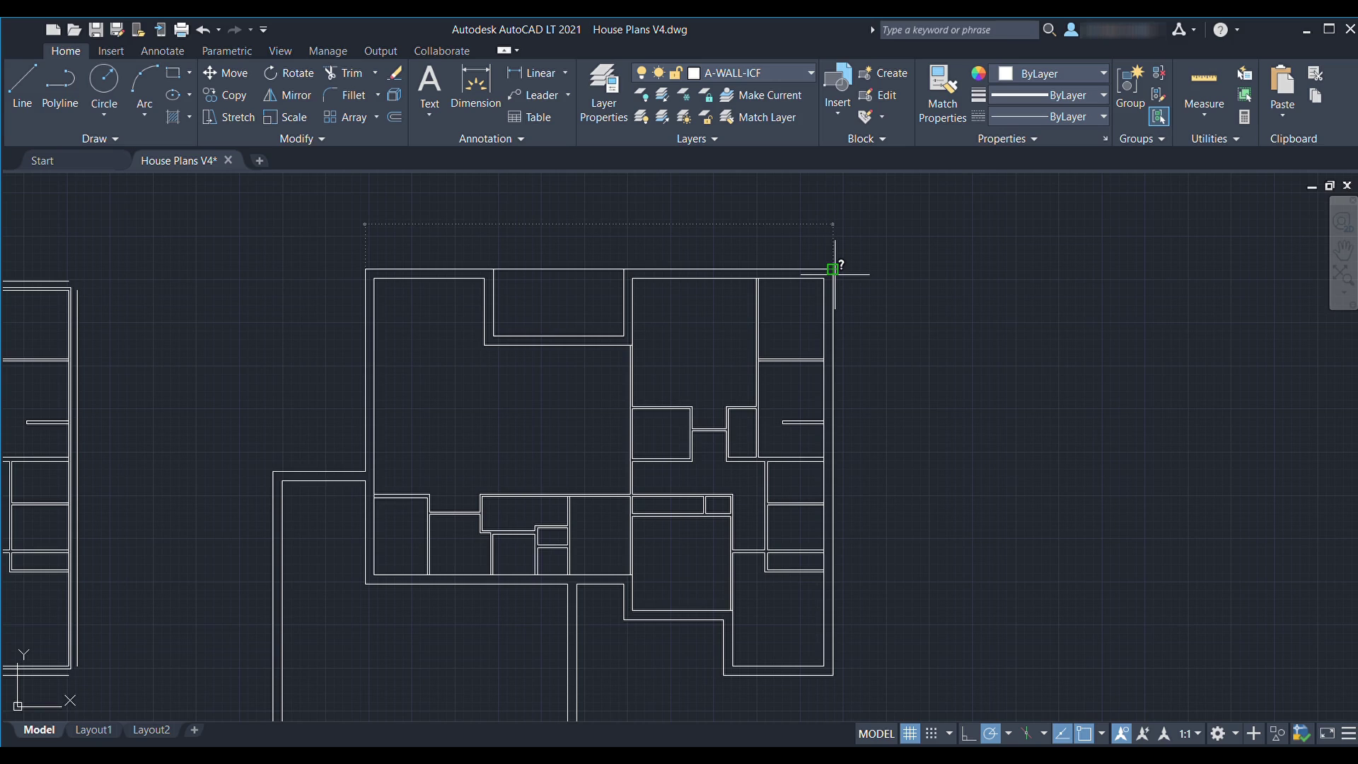
{"action": "left_click", "coordinate": [835, 275]}
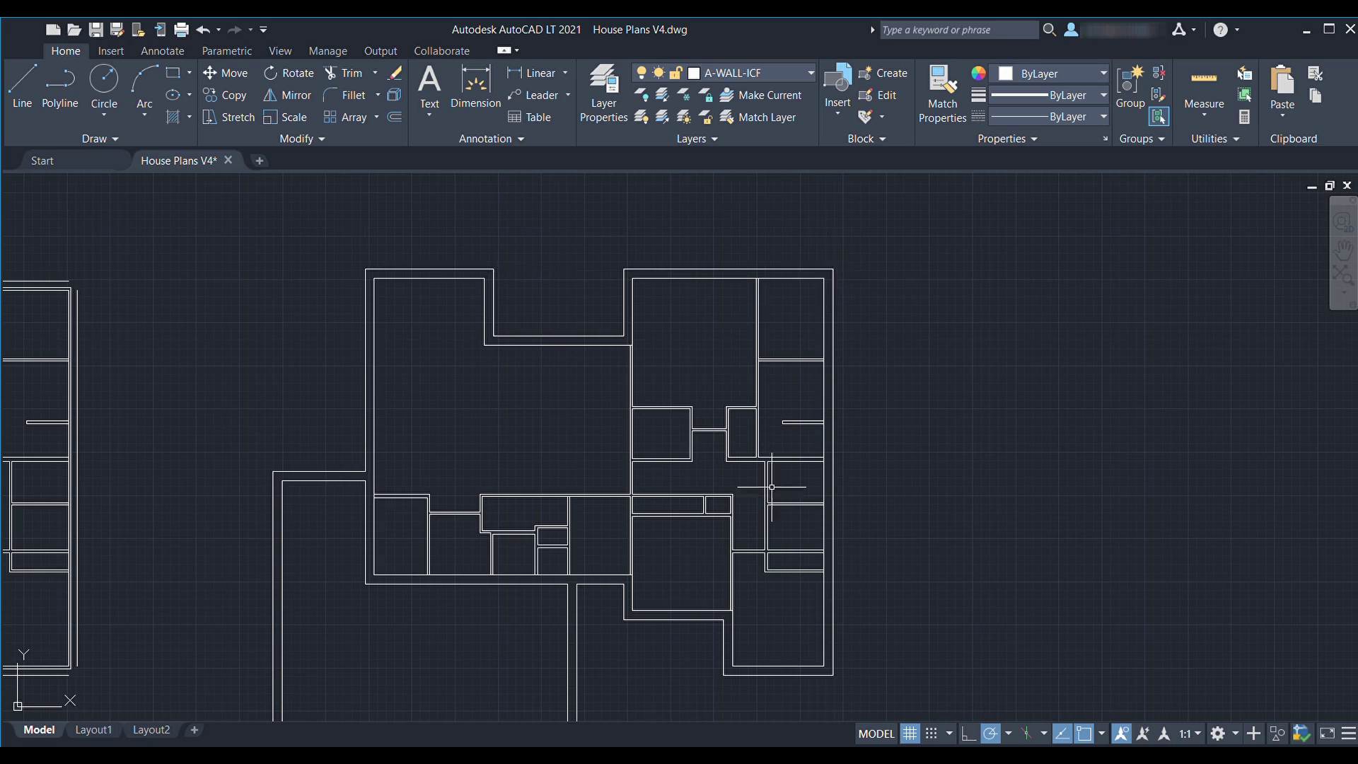
{"action": "middle_click_drag", "start_coordinate": [709, 414], "coordinate": [770, 353]}
{"action": "scroll", "coordinate": [825, 314], "scroll_direction": "down", "scroll_amount": 2}
{"action": "scroll", "coordinate": [885, 434], "scroll_direction": "up", "scroll_amount": 2}
{"action": "middle_click_drag", "start_coordinate": [885, 434], "coordinate": [898, 483]}
{"action": "scroll", "coordinate": [915, 555], "scroll_direction": "up", "scroll_amount": 4}
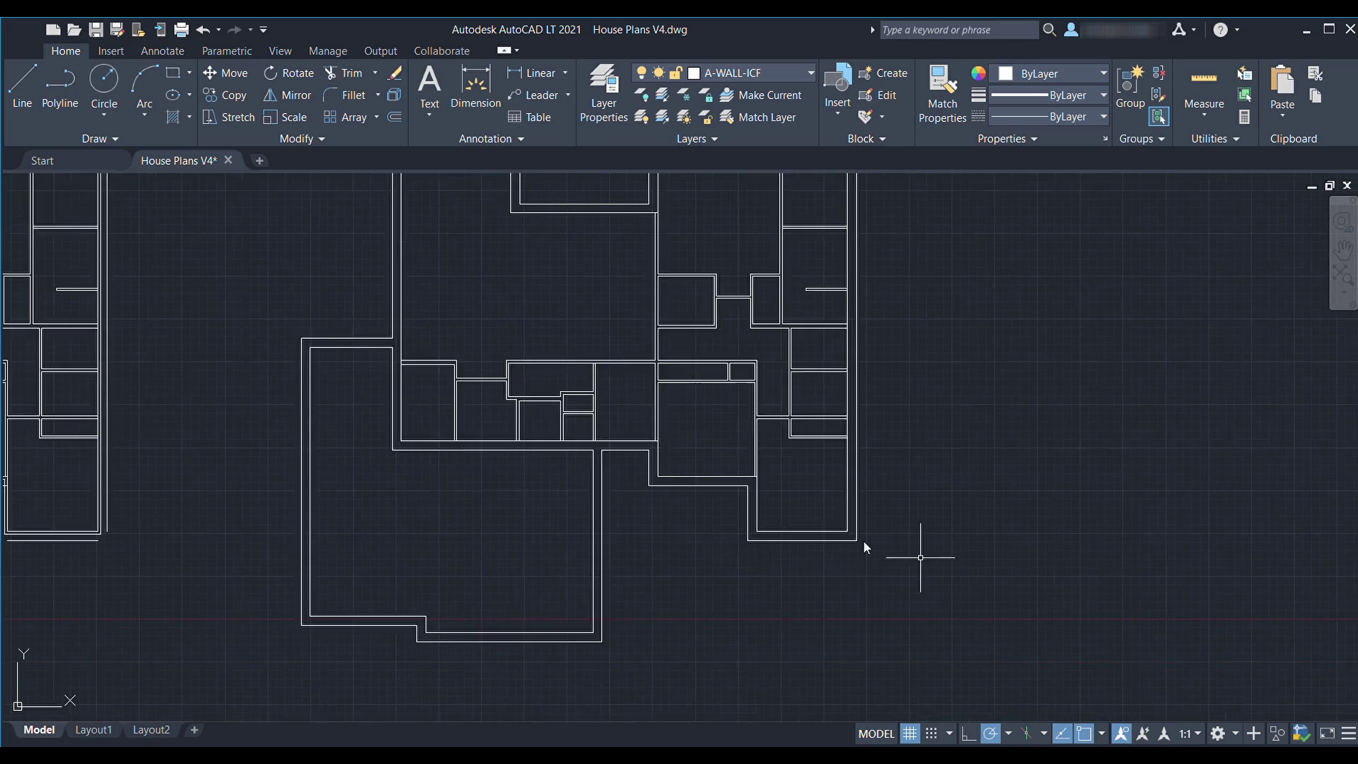
Measure the right wing's outer wall segments along the lower step, the adjoining side wall and the top wall
{"action": "left_click", "coordinate": [829, 458]}
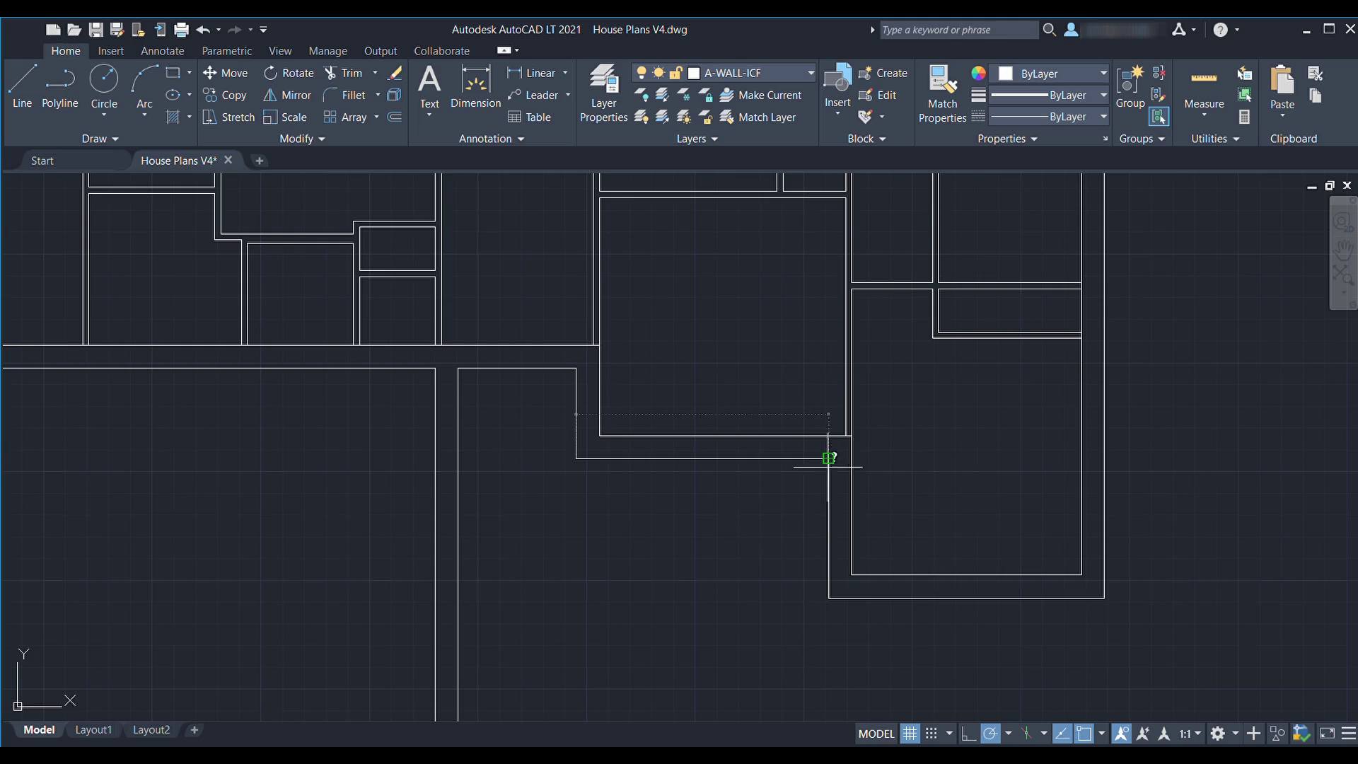
{"action": "left_click", "coordinate": [829, 597]}
{"action": "scroll", "coordinate": [1082, 576], "scroll_direction": "down", "scroll_amount": 3}
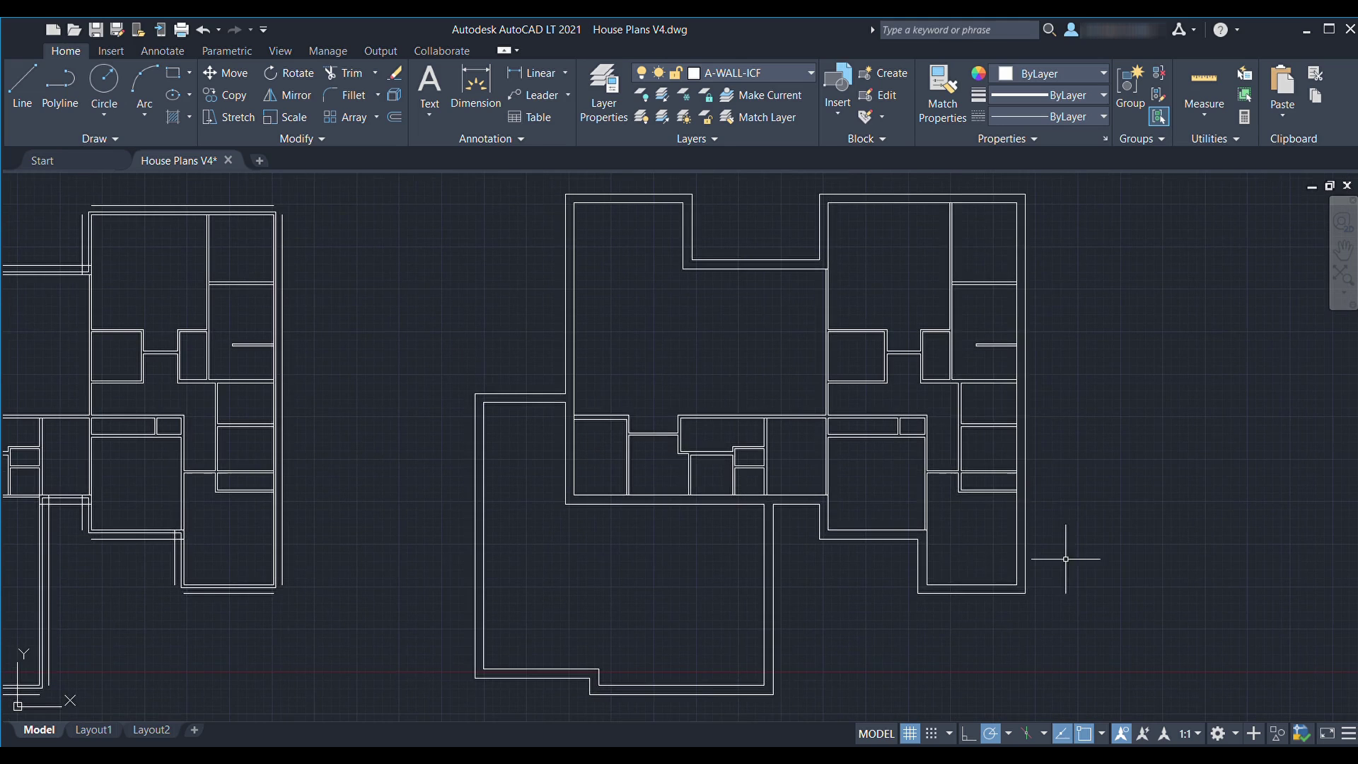
{"action": "scroll", "coordinate": [925, 592], "scroll_direction": "up", "scroll_amount": 1}
{"action": "middle_click_drag", "start_coordinate": [1122, 431], "coordinate": [1096, 526]}
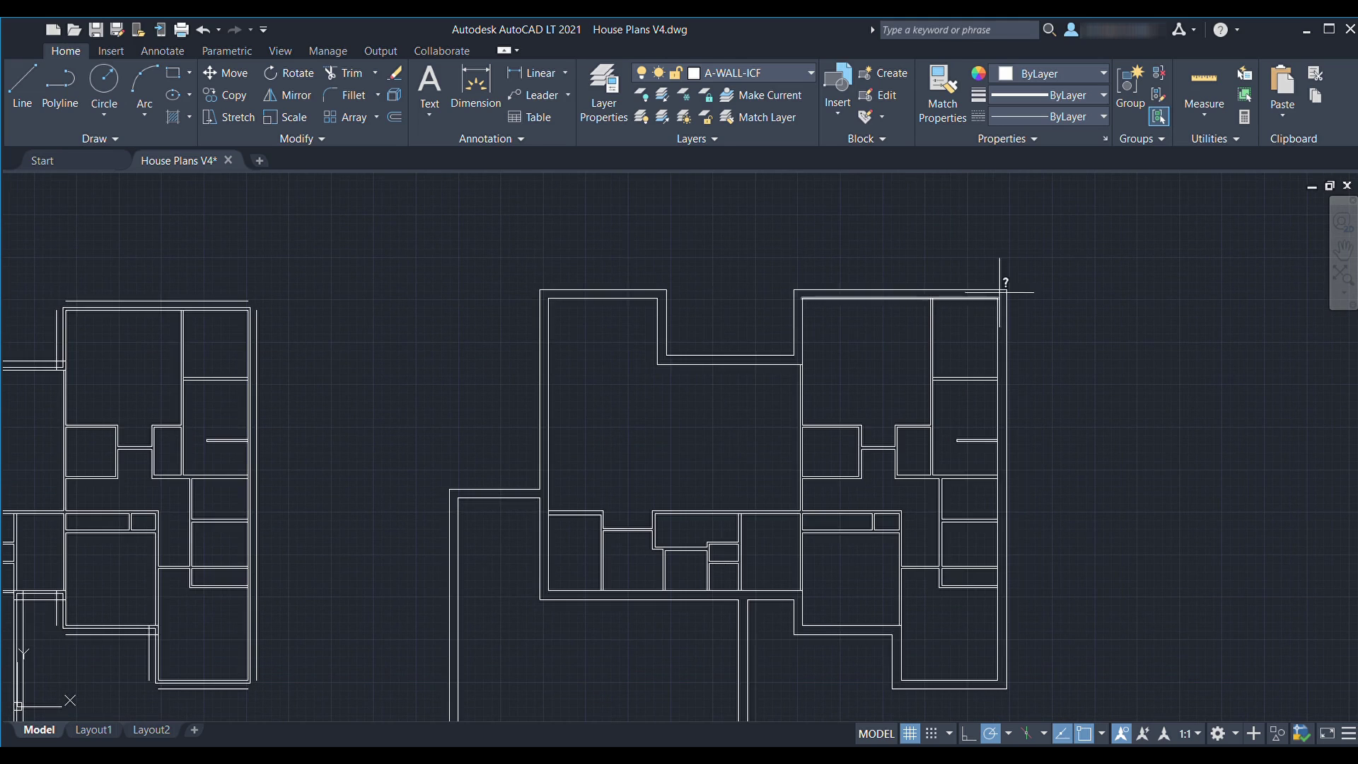
{"action": "left_click", "coordinate": [1003, 289]}
{"action": "scroll", "coordinate": [704, 540], "scroll_direction": "up", "scroll_amount": 4}
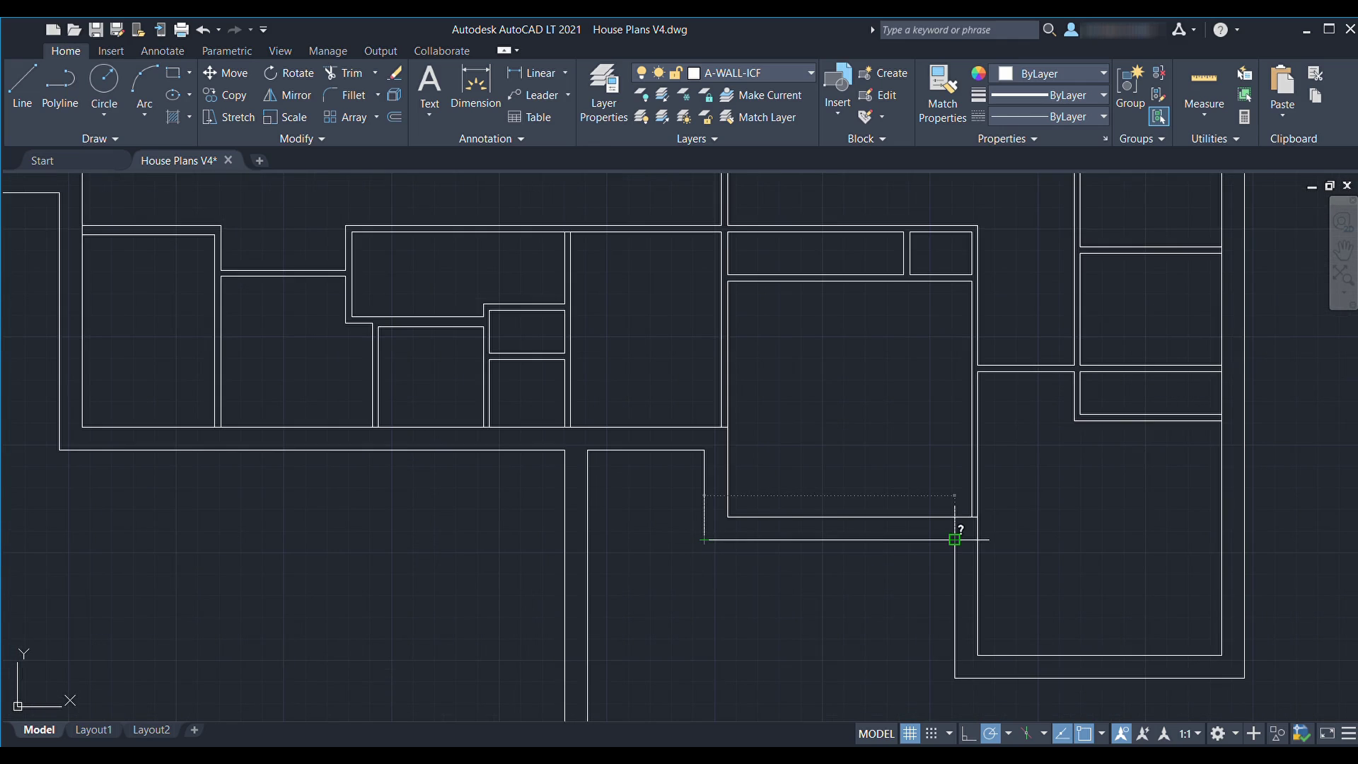
{"action": "scroll", "coordinate": [954, 540], "scroll_direction": "down", "scroll_amount": 5}
{"action": "middle_click_drag", "start_coordinate": [884, 527], "coordinate": [893, 554]}
{"action": "scroll", "coordinate": [893, 554], "scroll_direction": "up", "scroll_amount": 1}
{"action": "left_click", "coordinate": [1118, 609]}
{"action": "left_click", "coordinate": [835, 186]}
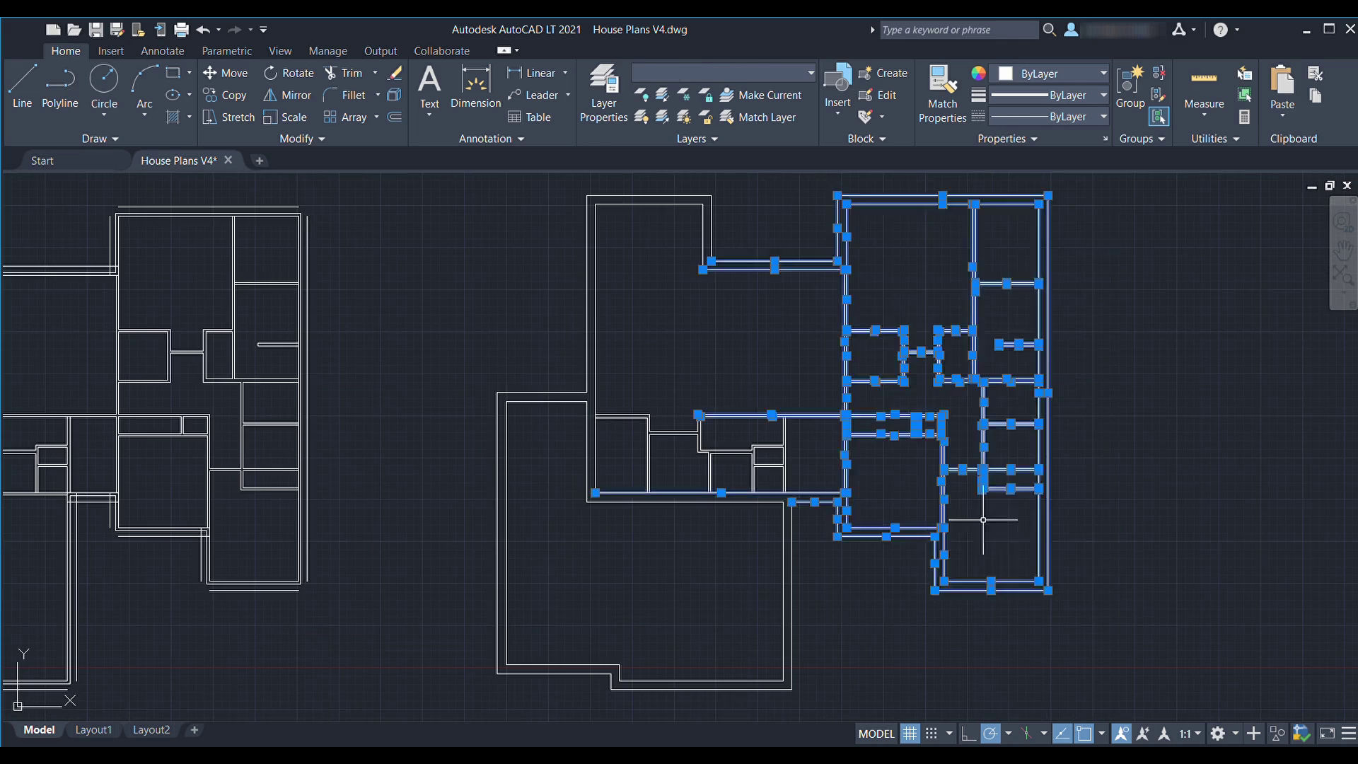
{"action": "key", "text": "Escape"}
Stretch the main house's entire right wing horizontally by 4, including its interior partitions
{"action": "scroll", "coordinate": [841, 550], "scroll_direction": "up", "scroll_amount": 1}
{"action": "scroll", "coordinate": [825, 471], "scroll_direction": "down", "scroll_amount": 2}
{"action": "type", "text": "s"}
{"action": "key", "text": "space"}
{"action": "left_click", "coordinate": [1006, 278]}
{"action": "left_click", "coordinate": [811, 554]}
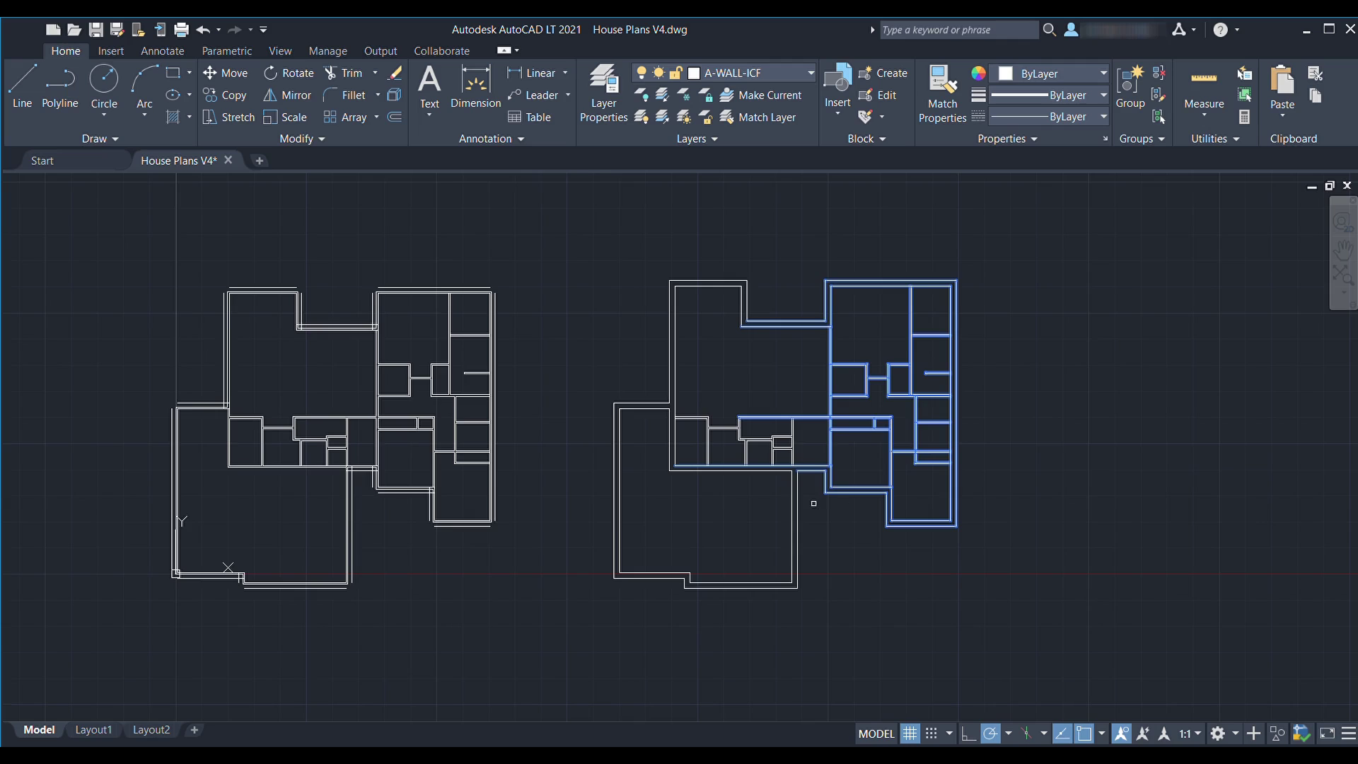
{"action": "key", "text": "space"}
{"action": "scroll", "coordinate": [824, 484], "scroll_direction": "up", "scroll_amount": 2}
{"action": "left_click", "coordinate": [825, 461]}
{"action": "type", "text": "4"}
{"action": "key", "text": "Return"}
Measure the main house's interior area by tracing inner corners from the lower left through the lower-right steps to the upper right
{"action": "middle_click_drag", "start_coordinate": [930, 428], "coordinate": [931, 525]}
{"action": "type", "text": "di"}
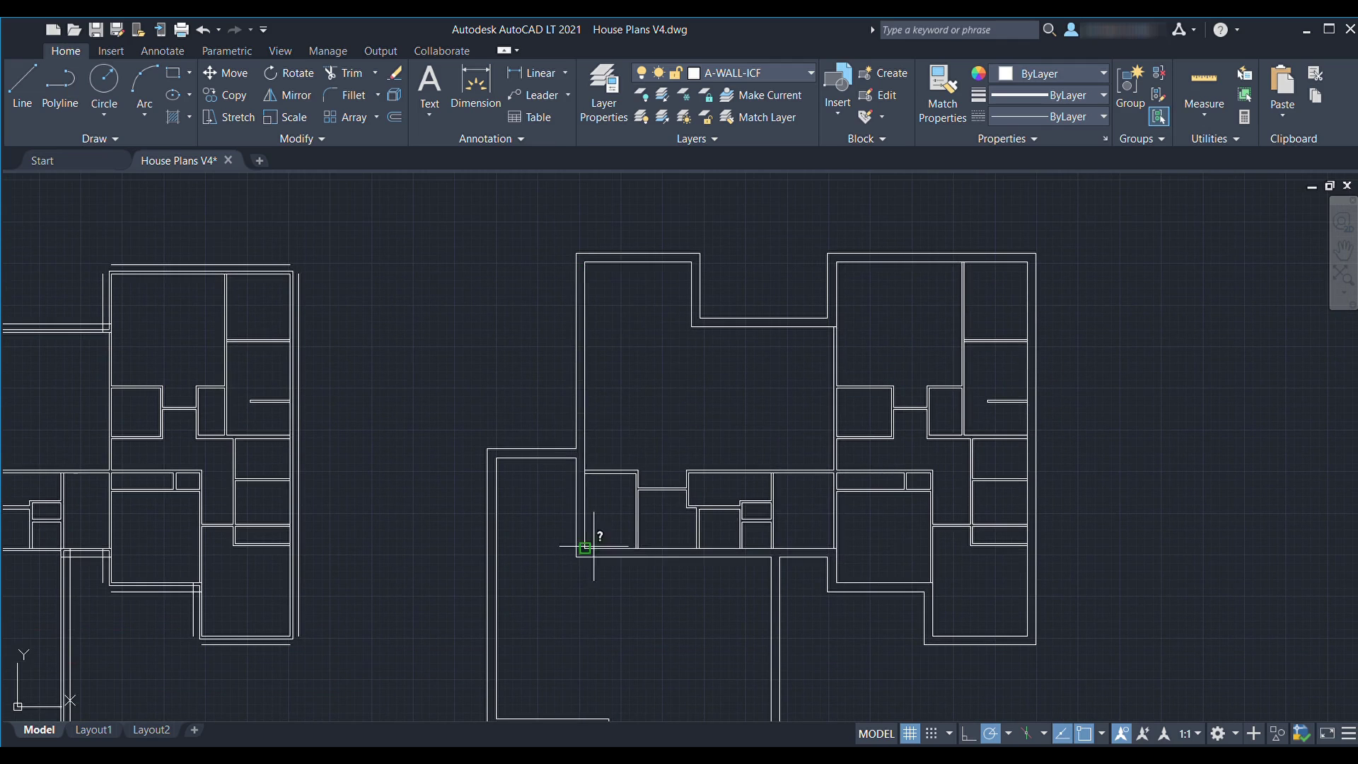
{"action": "left_click", "coordinate": [585, 548]}
{"action": "left_click", "coordinate": [837, 548]}
{"action": "left_click", "coordinate": [836, 583]}
{"action": "left_click", "coordinate": [933, 583]}
{"action": "left_click", "coordinate": [932, 636]}
{"action": "left_click", "coordinate": [1027, 636]}
{"action": "left_click", "coordinate": [1027, 262]}
{"action": "key", "text": "space"}
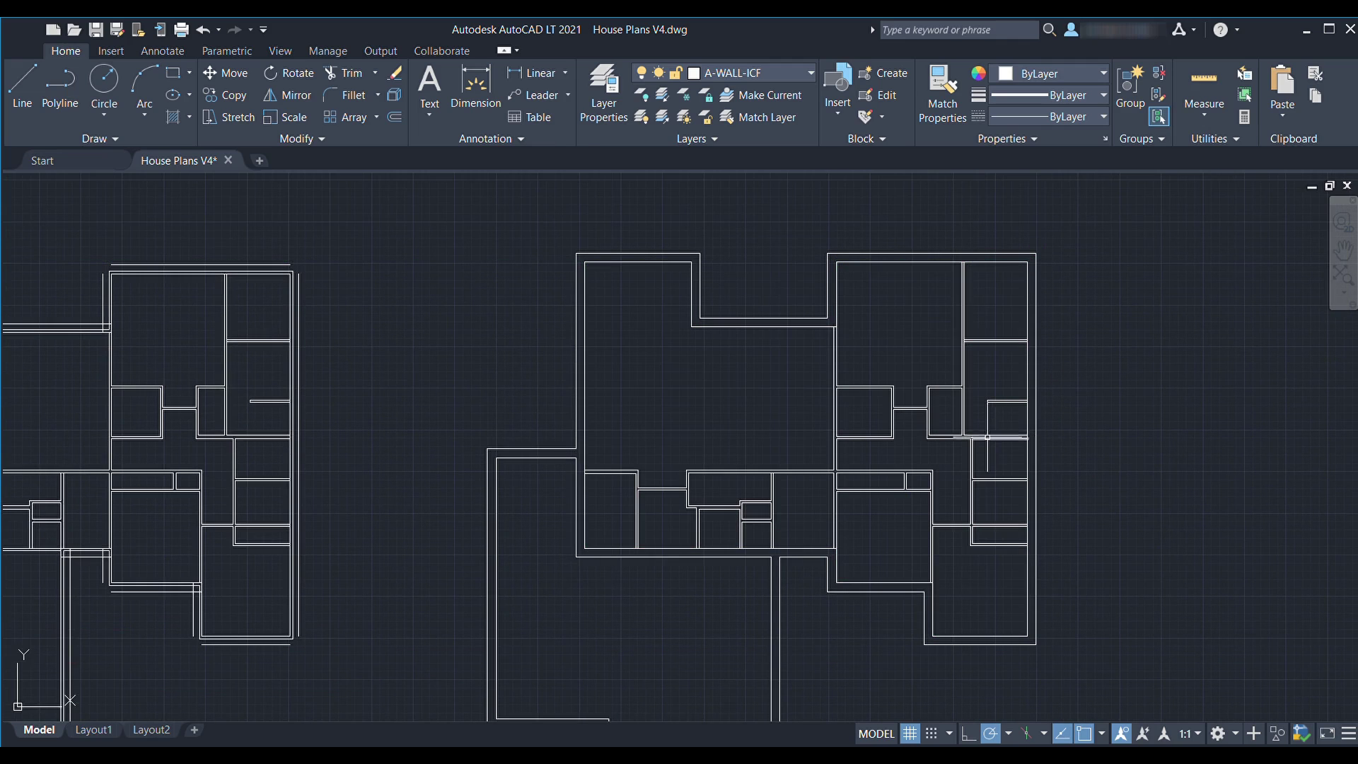
Measure the widened main house's overall width between its upper-left and upper-right outer corners
{"action": "middle_click_drag", "start_coordinate": [887, 474], "coordinate": [879, 430]}
{"action": "mouse_move", "coordinate": [883, 357]}
{"action": "middle_mouse_down"}
{"action": "mouse_move", "coordinate": [824, 400]}
{"action": "mouse_move", "coordinate": [691, 309]}
{"action": "mouse_move", "coordinate": [635, 393]}
{"action": "middle_mouse_up"}
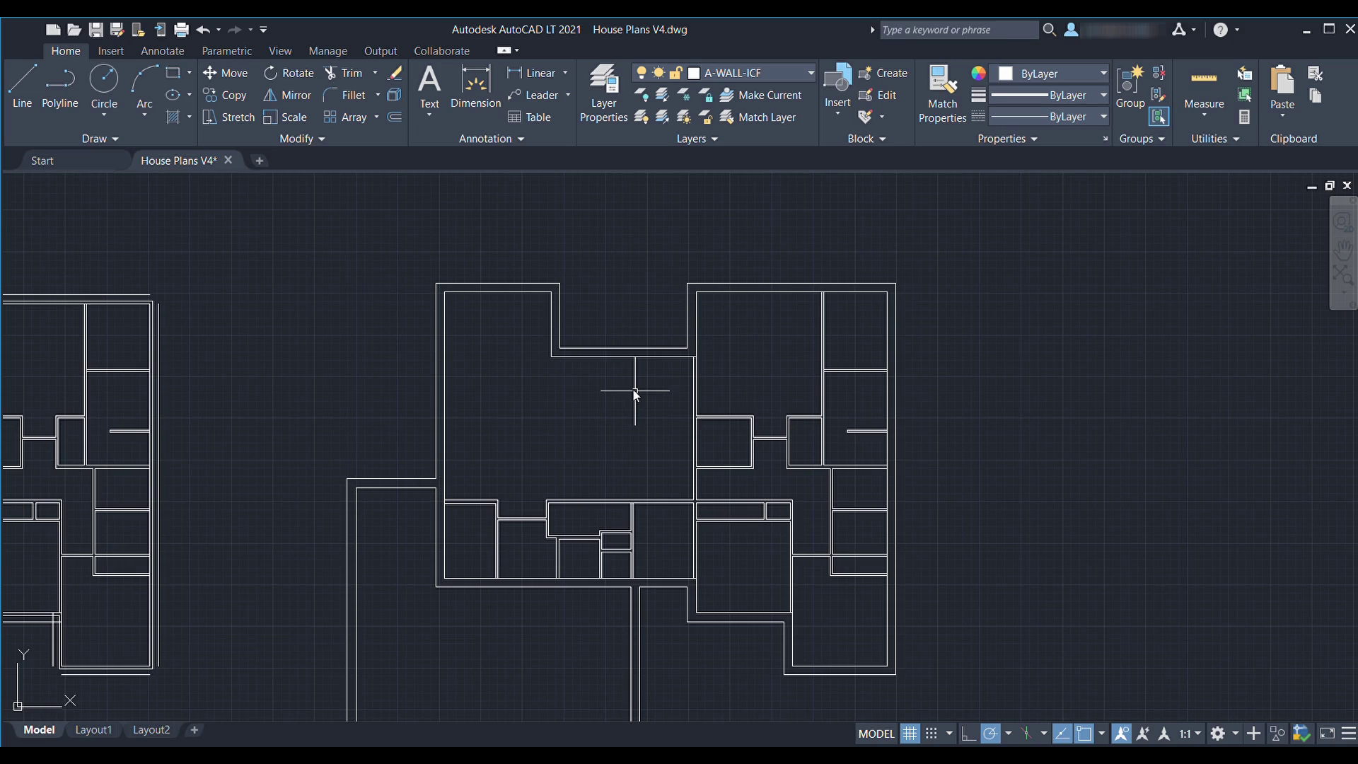
{"action": "left_click", "coordinate": [436, 282]}
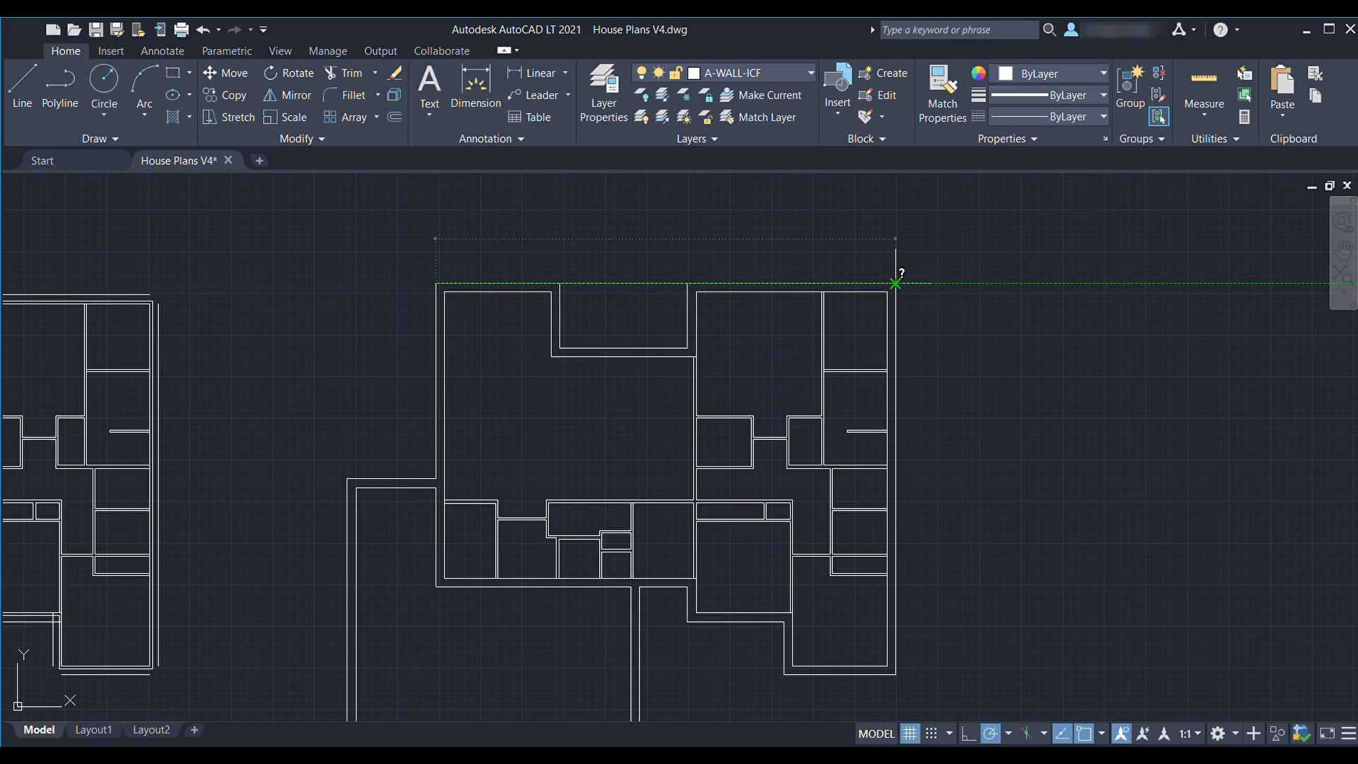
{"action": "middle_click_drag", "start_coordinate": [885, 495], "coordinate": [887, 441]}
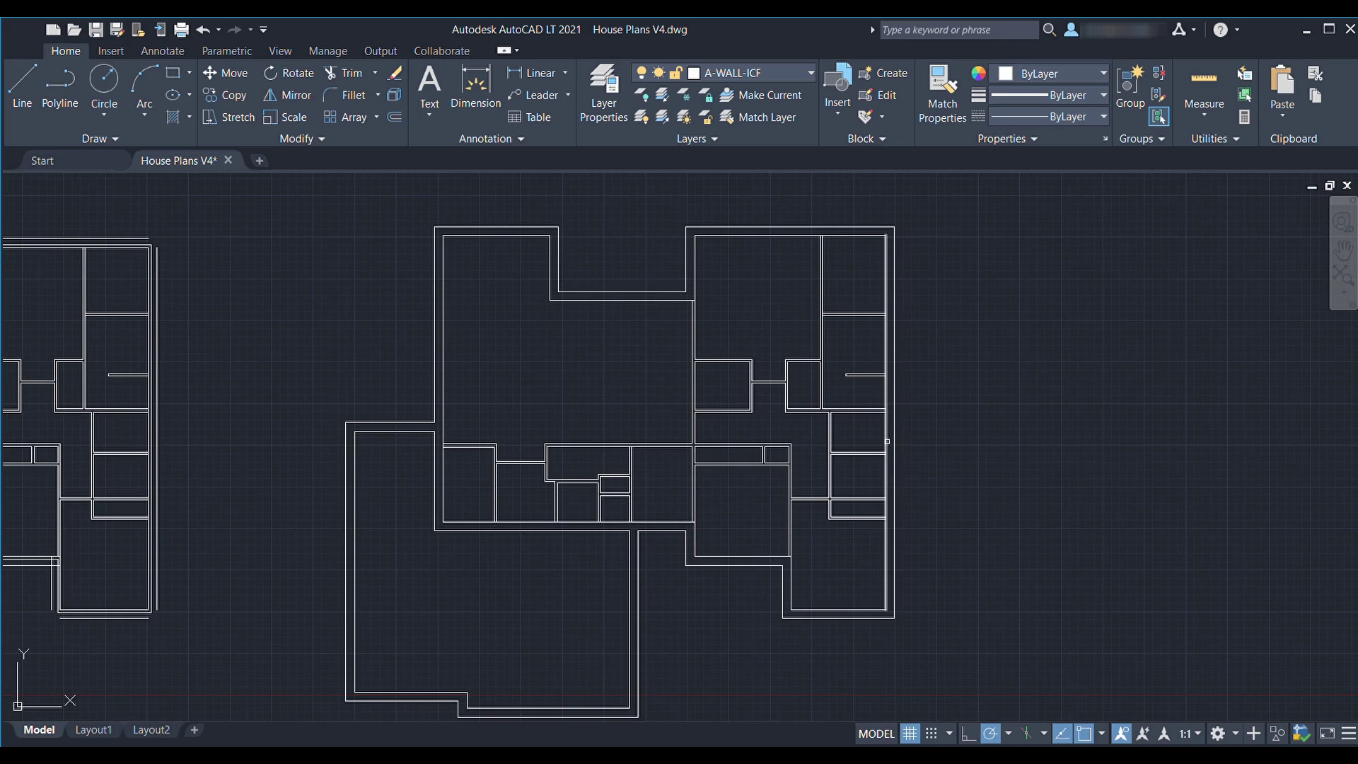
Stretch the right wing's partitions and outer walls slightly leftward, using the small left room's inner upper-right corner as base point
{"action": "scroll", "coordinate": [785, 343], "scroll_direction": "up", "scroll_amount": 5}
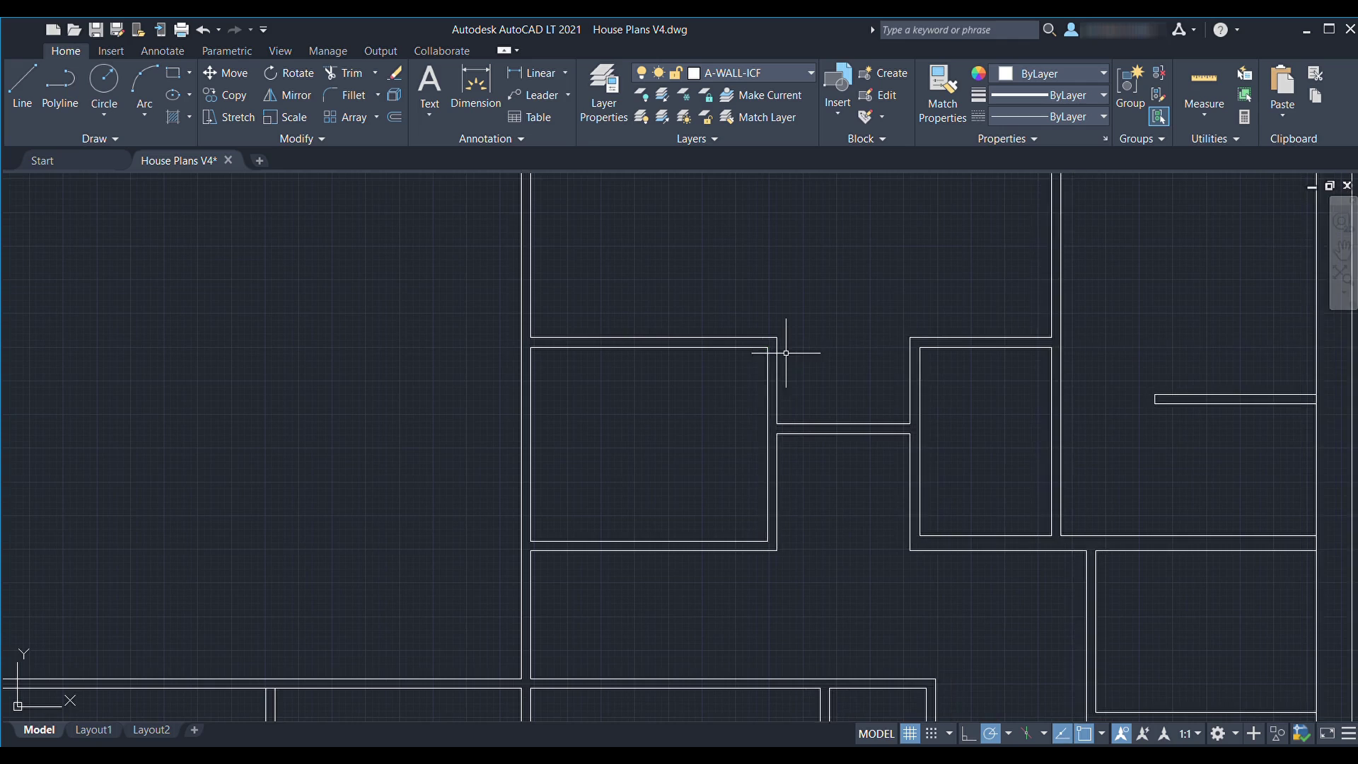
{"action": "scroll", "coordinate": [785, 352], "scroll_direction": "down", "scroll_amount": 5}
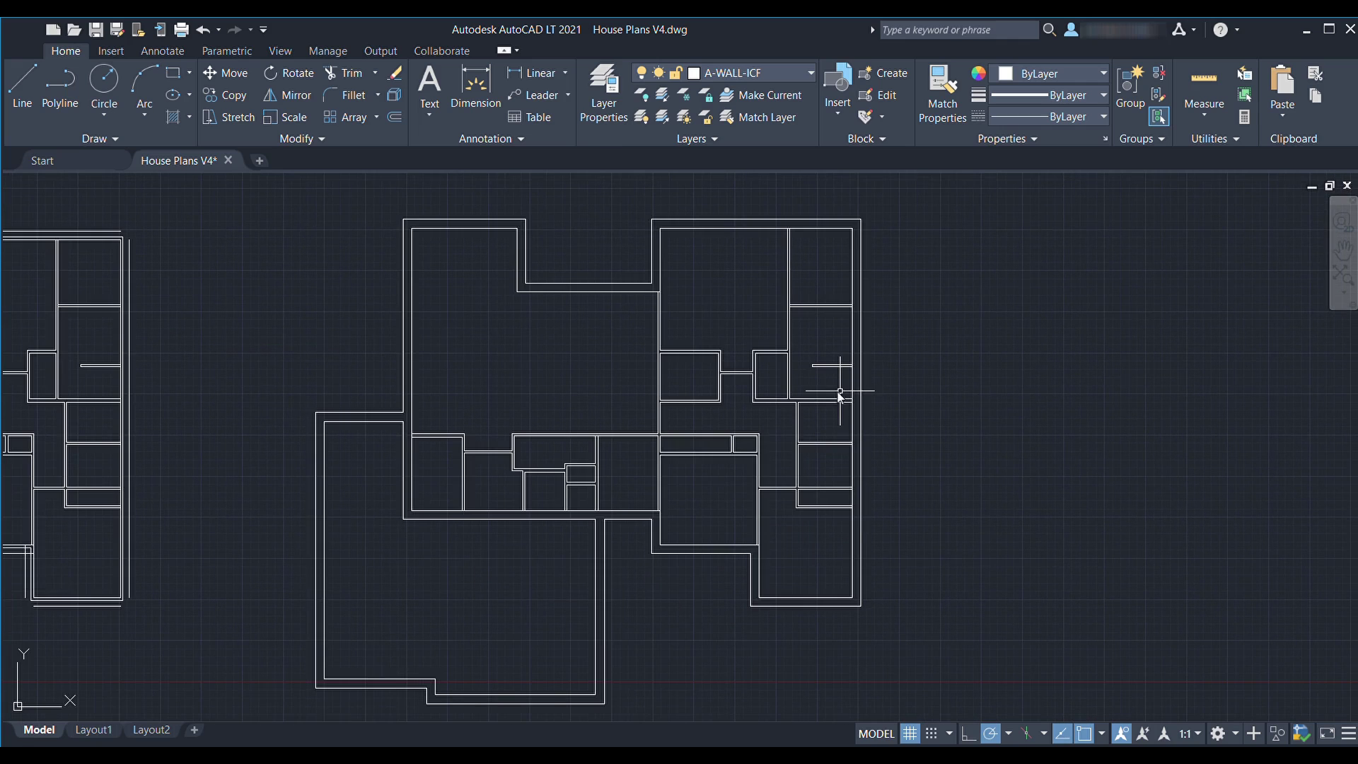
{"action": "key", "text": "s"}
{"action": "key", "text": "space"}
{"action": "left_click", "coordinate": [935, 647]}
{"action": "left_click", "coordinate": [700, 297]}
{"action": "key", "text": "space"}
{"action": "scroll", "coordinate": [731, 345], "scroll_direction": "up", "scroll_amount": 4}
{"action": "left_click", "coordinate": [703, 358]}
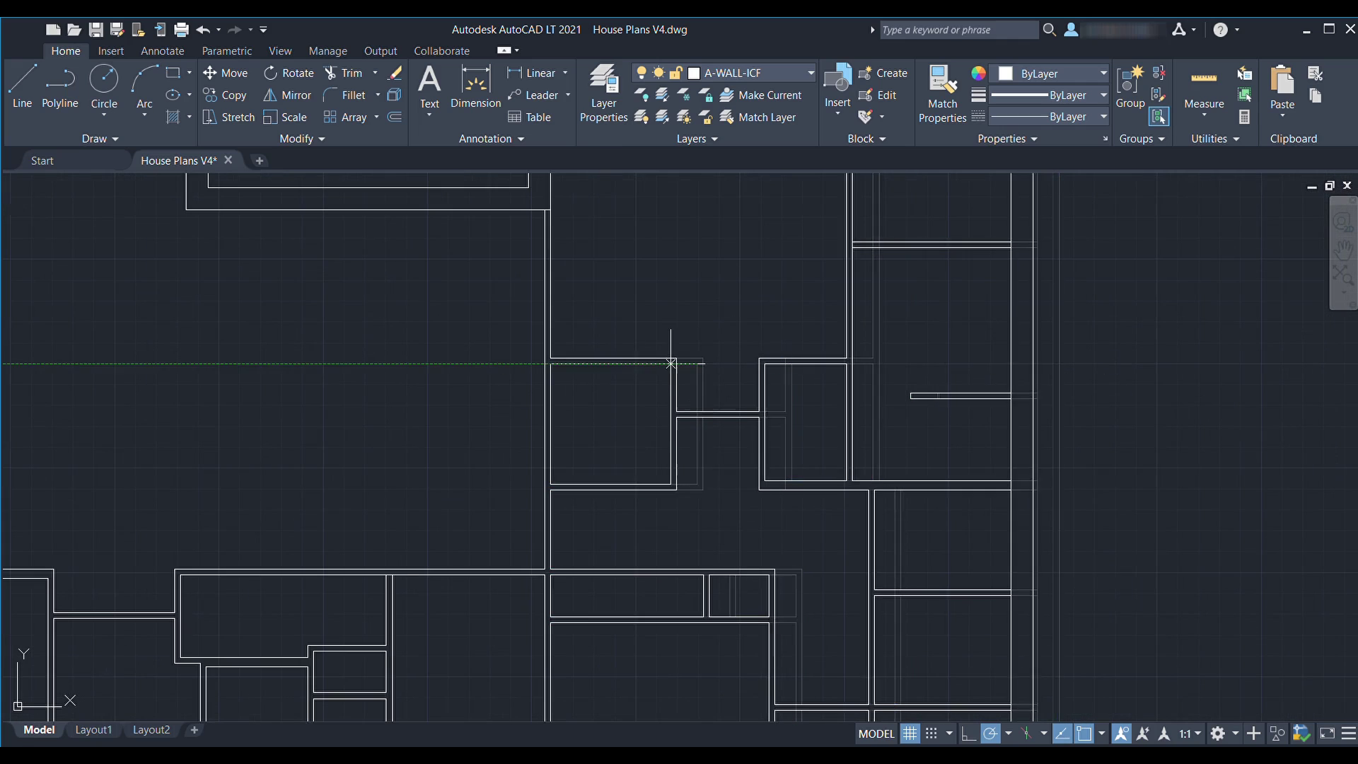
{"action": "key", "text": "Escape"}
{"action": "scroll", "coordinate": [757, 341], "scroll_direction": "down", "scroll_amount": 2}
{"action": "scroll", "coordinate": [840, 341], "scroll_direction": "down", "scroll_amount": 3}
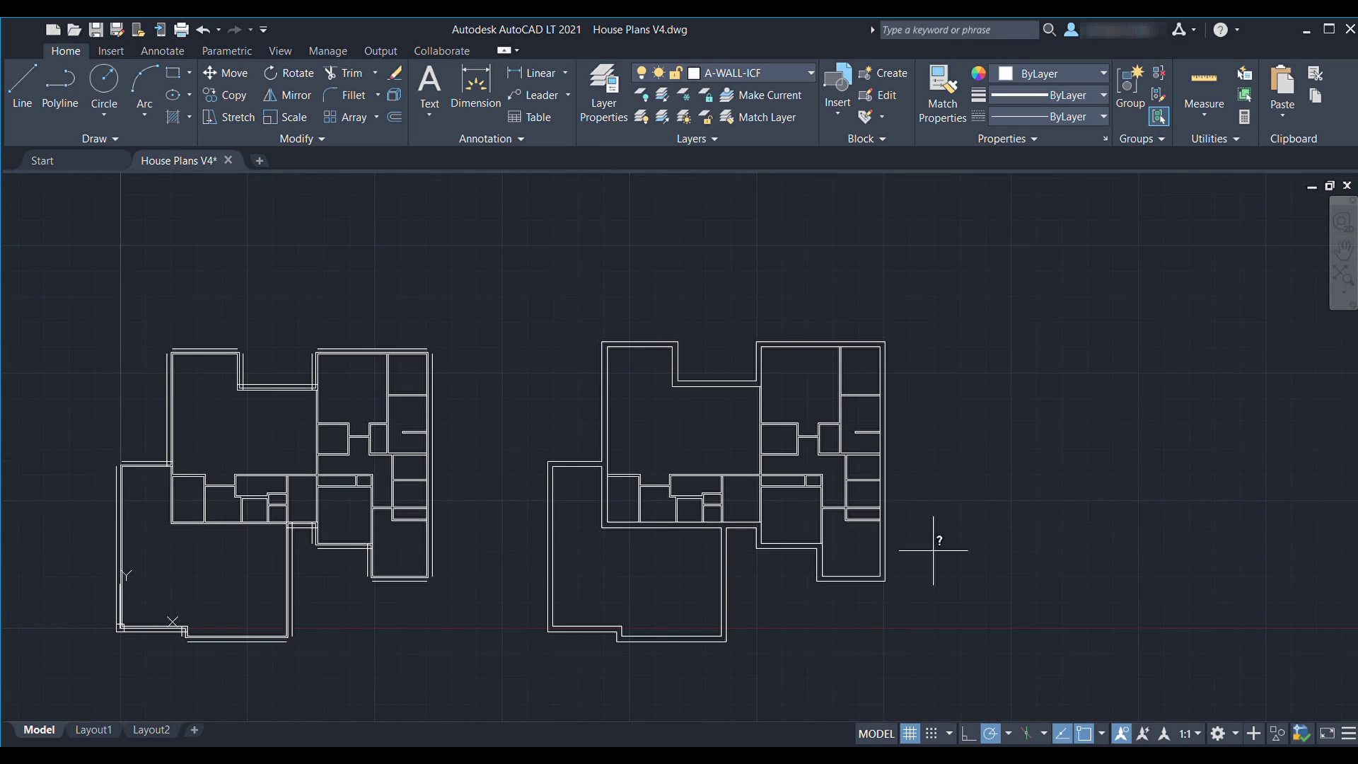
Measure the lower-left wing's overall width from its lower-left outer corner to its right outer wall
{"action": "middle_click_drag", "start_coordinate": [823, 565], "coordinate": [808, 413]}
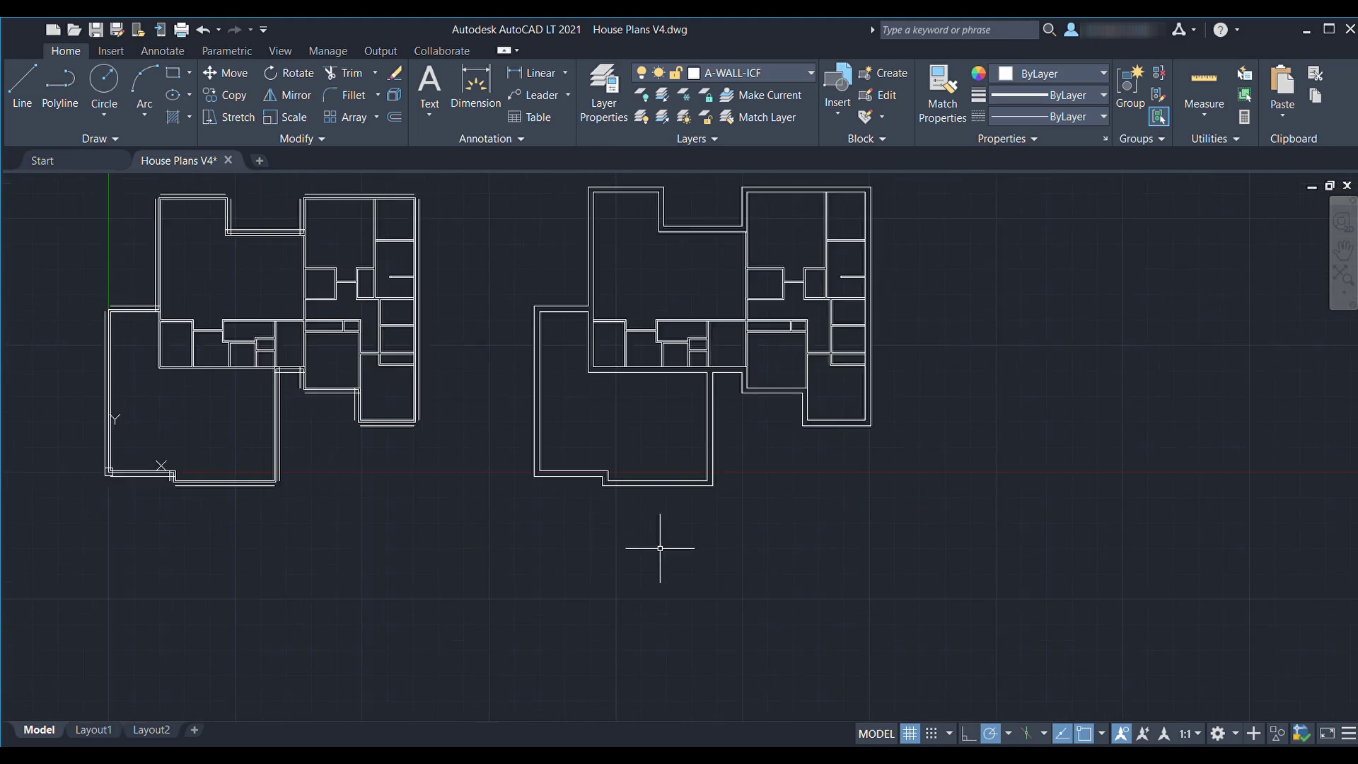
{"action": "scroll", "coordinate": [645, 416], "scroll_direction": "up", "scroll_amount": 2}
{"action": "middle_click_drag", "start_coordinate": [652, 579], "coordinate": [568, 568]}
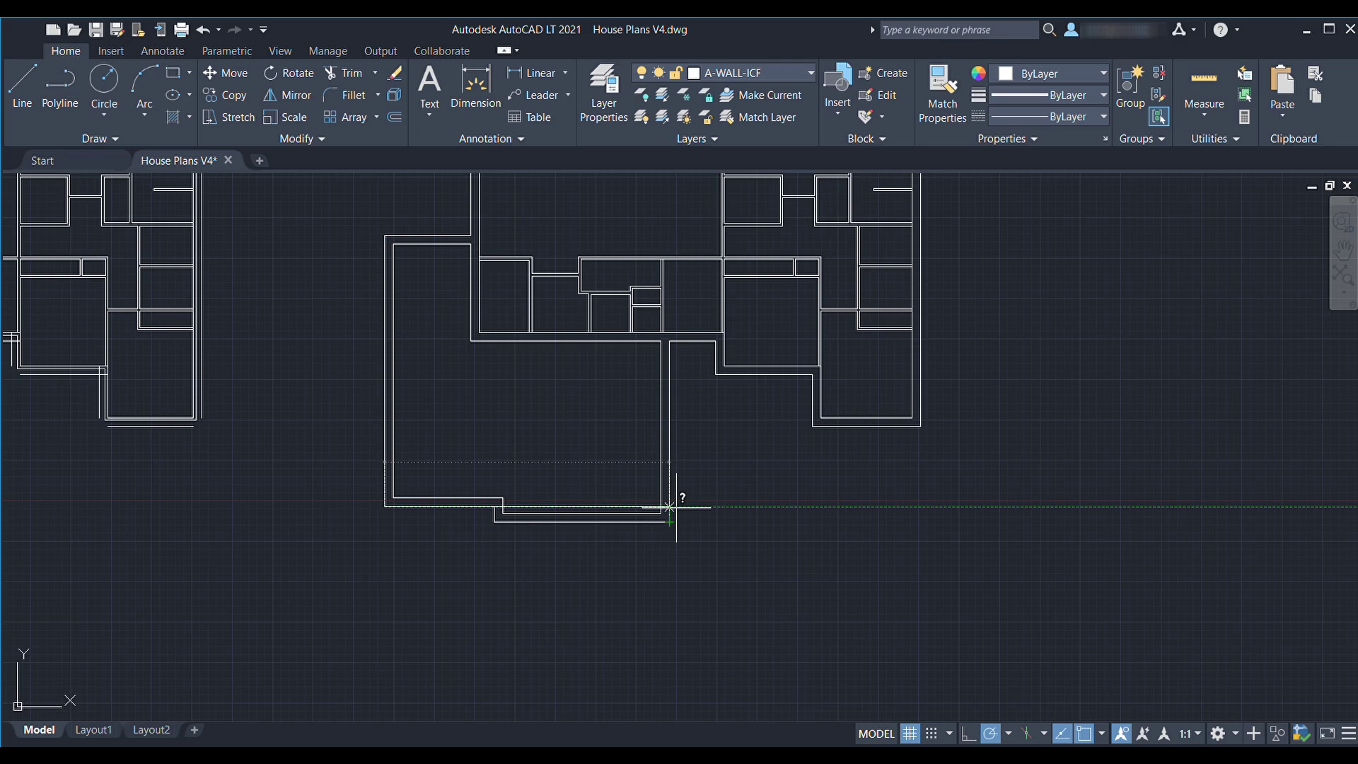
{"action": "middle_click_drag", "start_coordinate": [496, 434], "coordinate": [585, 467]}
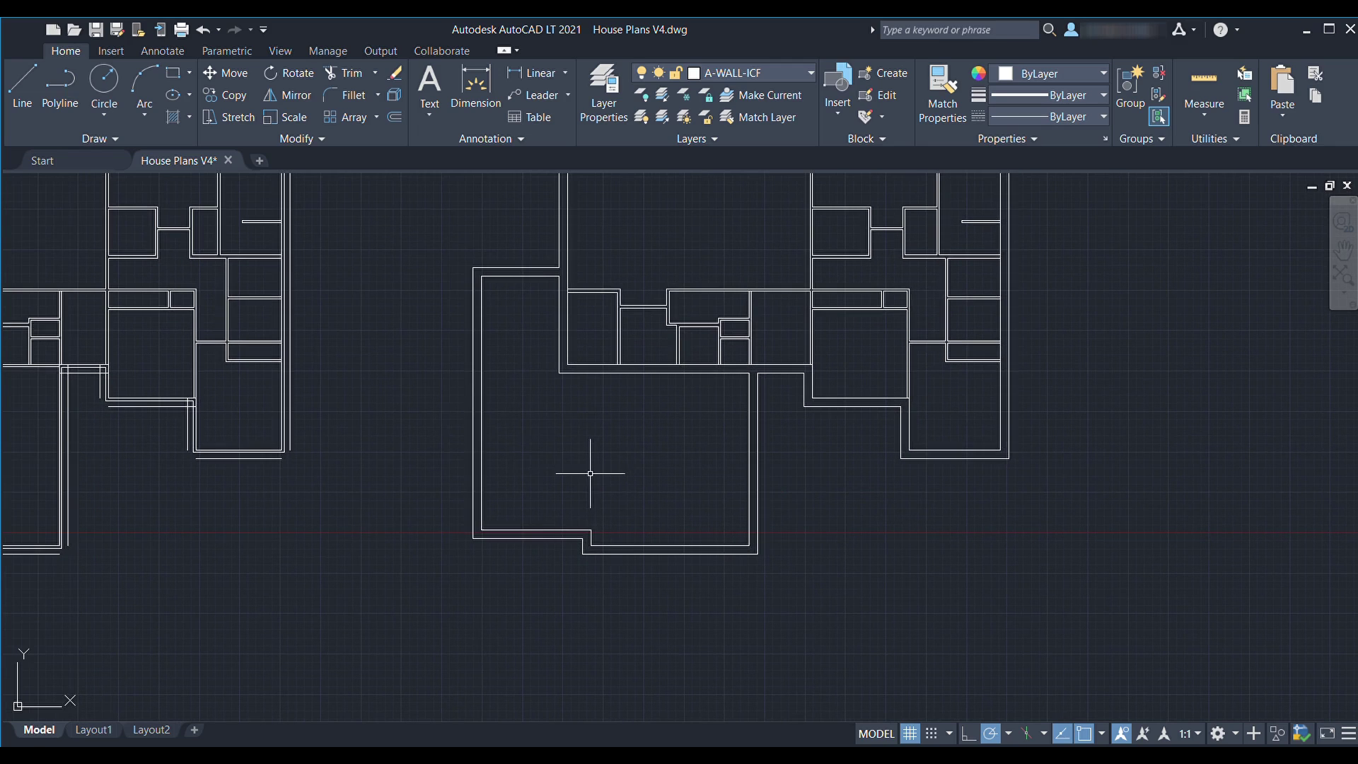
Stretch the lower-left wing's left wall inward to the right, using its inner upper-left corner as base point
{"action": "left_click", "coordinate": [588, 473]}
{"action": "key", "text": "Escape"}
{"action": "left_click", "coordinate": [499, 570]}
{"action": "left_click", "coordinate": [441, 282]}
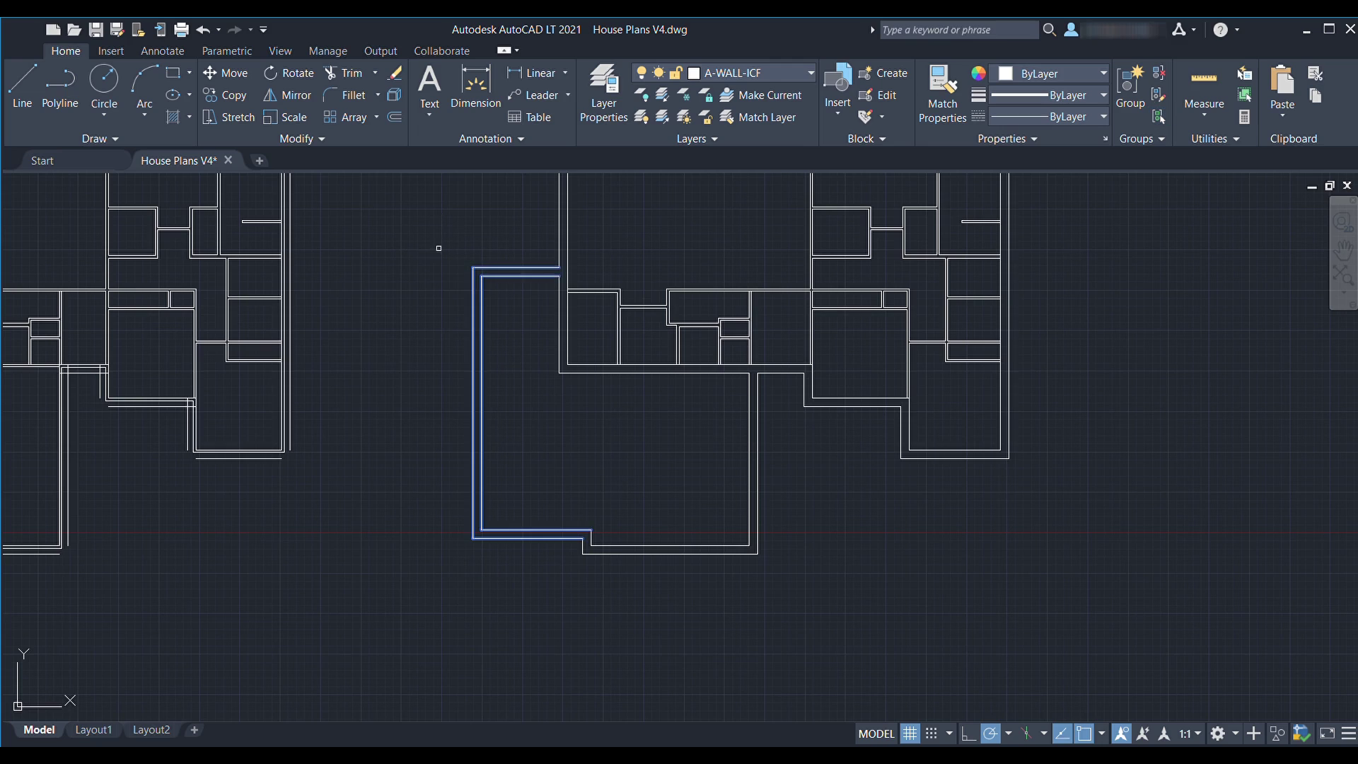
{"action": "left_click", "coordinate": [482, 276]}
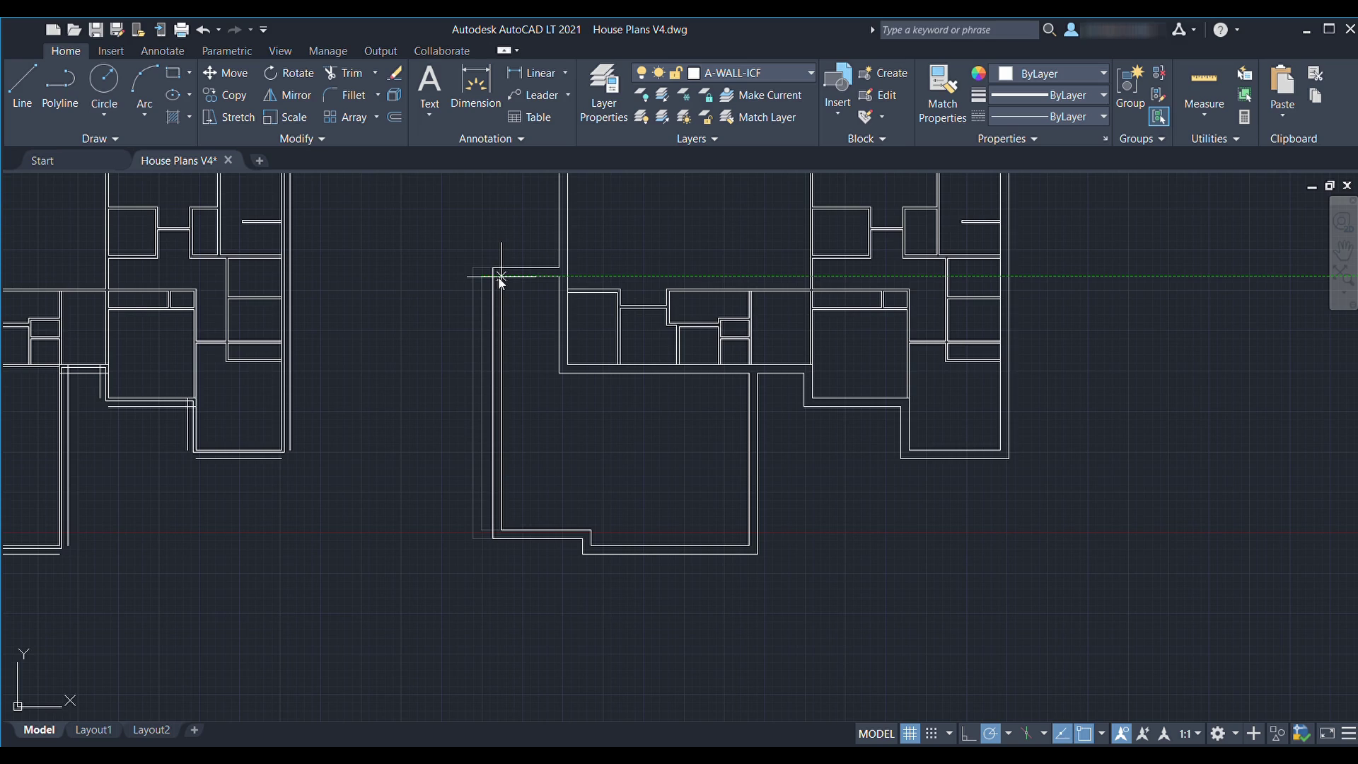
{"action": "left_click", "coordinate": [500, 277]}
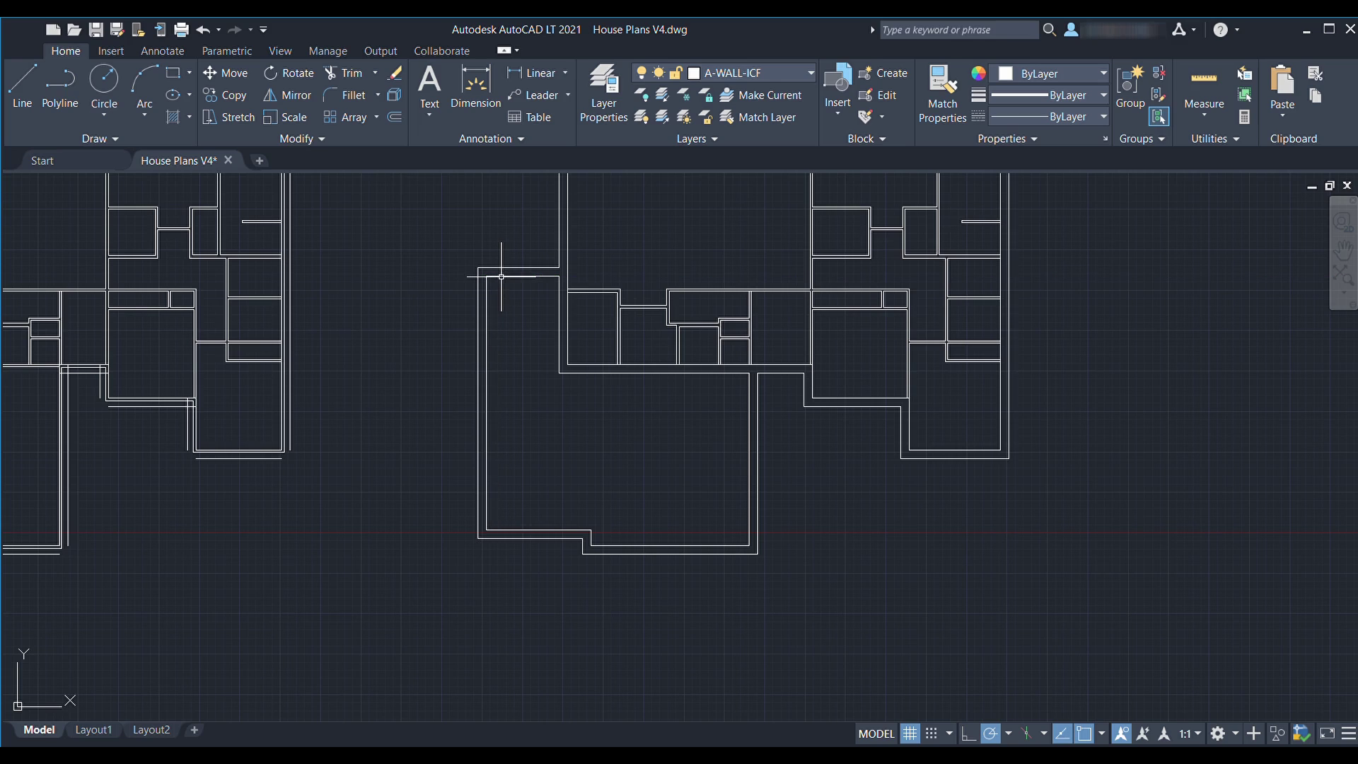
Measure the shortened lower-left wing from its lower-left outer corner
{"action": "type", "text": "di"}
{"action": "key", "text": "Return"}
{"action": "left_click", "coordinate": [479, 538]}
{"action": "key", "text": "Escape"}
Measure the lower-left wing's short bottom wall segment in the original plan, from the step to the left corner
{"action": "middle_click_drag", "start_coordinate": [449, 431], "coordinate": [573, 485]}
{"action": "scroll", "coordinate": [600, 483], "scroll_direction": "down", "scroll_amount": 1}
{"action": "middle_click_drag", "start_coordinate": [677, 446], "coordinate": [696, 472]}
{"action": "scroll", "coordinate": [311, 520], "scroll_direction": "up", "scroll_amount": 8}
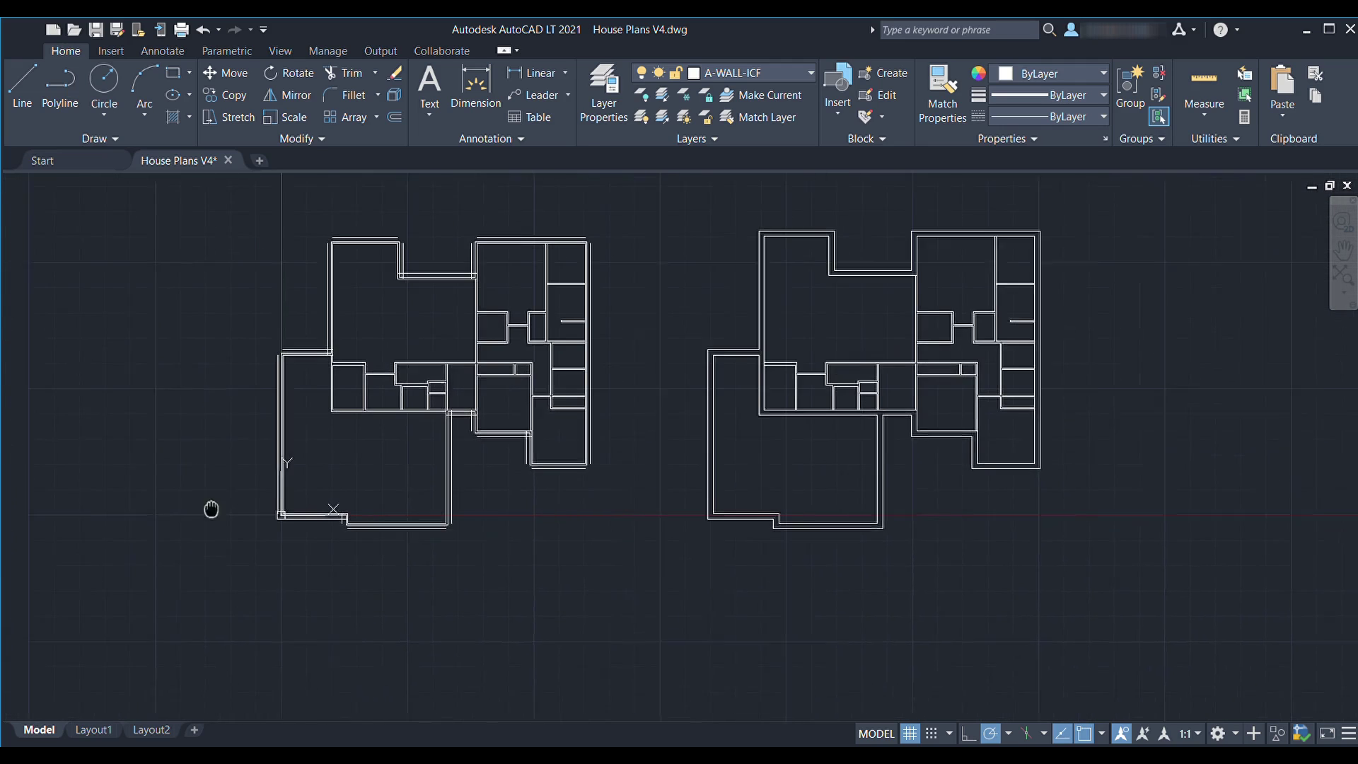
{"action": "scroll", "coordinate": [544, 517], "scroll_direction": "down", "scroll_amount": 1}
{"action": "middle_click_drag", "start_coordinate": [509, 510], "coordinate": [653, 557]}
{"action": "key", "text": "space"}
{"action": "left_click", "coordinate": [743, 494]}
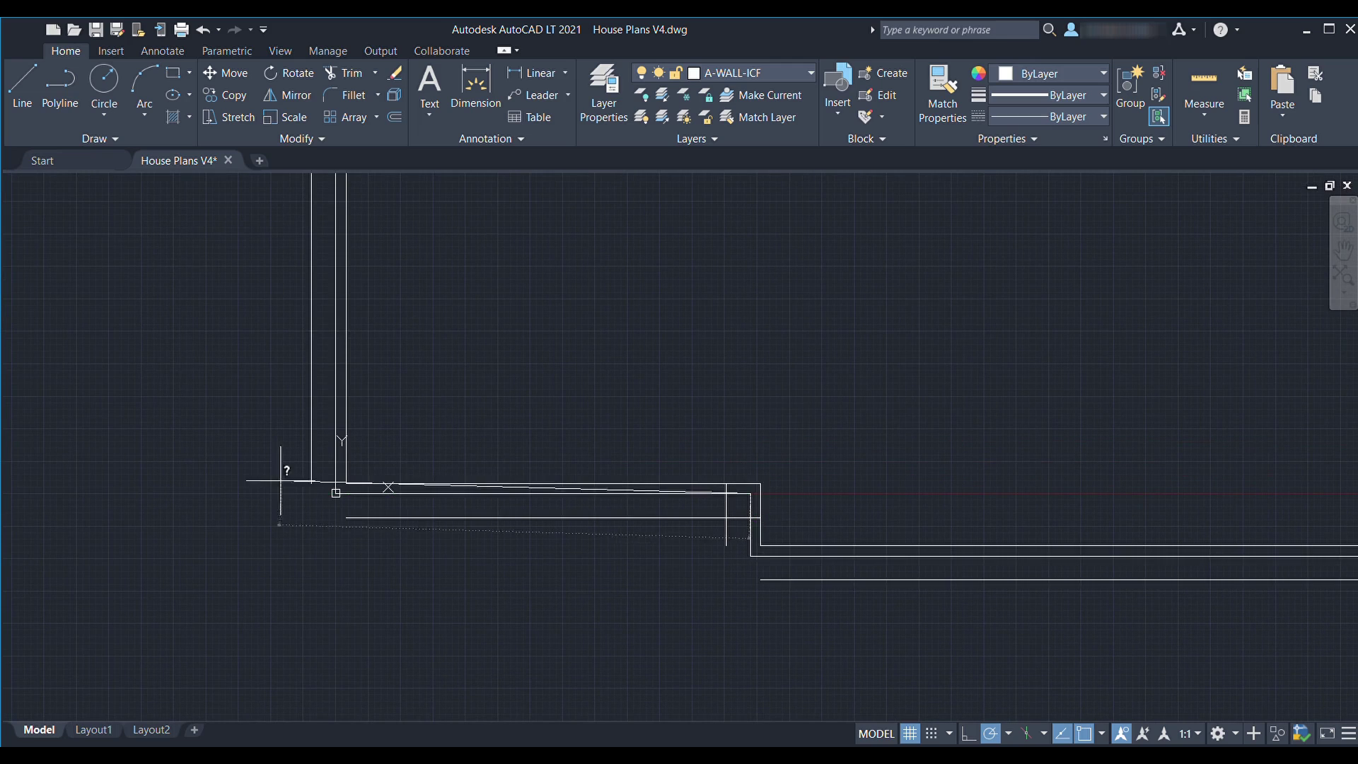
{"action": "left_click", "coordinate": [346, 494]}
Measure the matching short bottom wall segment in the concrete-form plan, from the outer step corner to the left wall
{"action": "scroll", "coordinate": [756, 494], "scroll_direction": "down", "scroll_amount": 4}
{"action": "middle_click_drag", "start_coordinate": [1249, 458], "coordinate": [422, 361]}
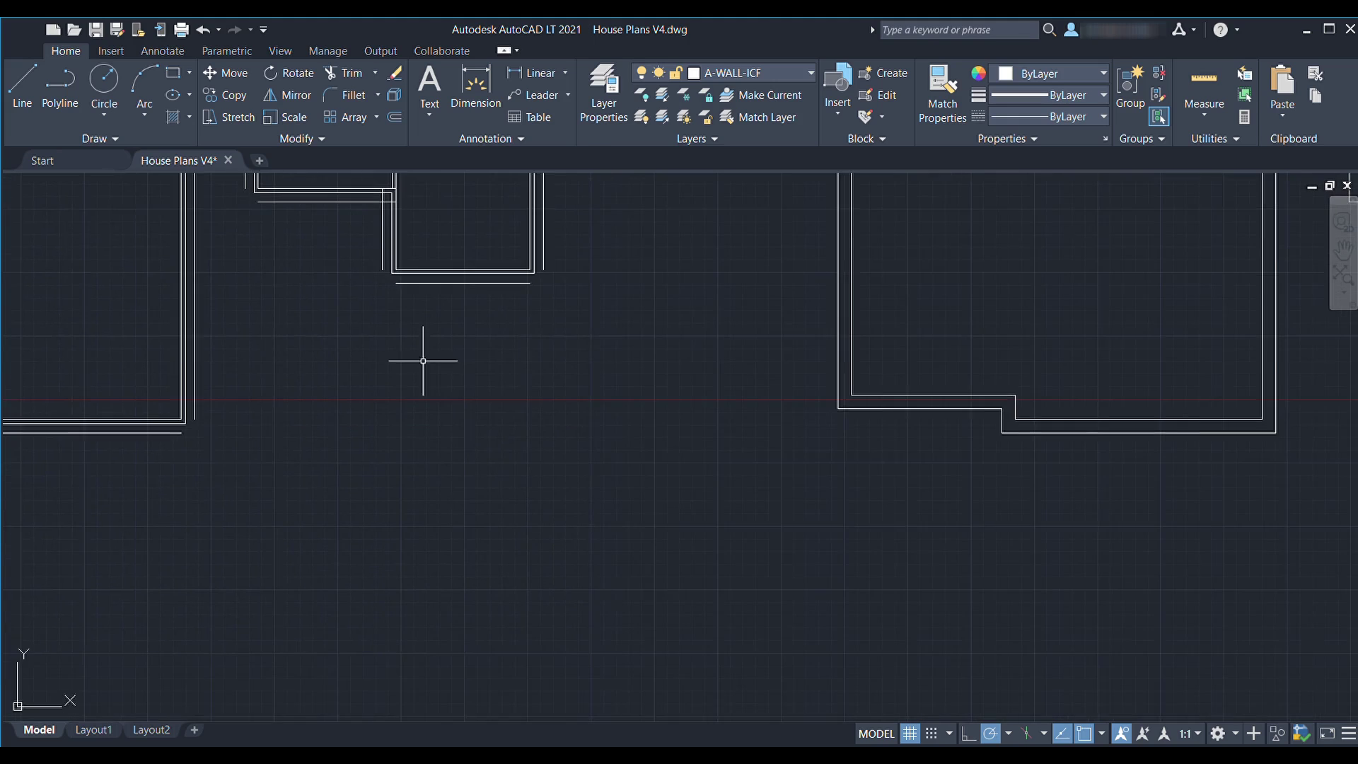
{"action": "middle_click_drag", "start_coordinate": [917, 409], "coordinate": [755, 474]}
{"action": "scroll", "coordinate": [826, 490], "scroll_direction": "up", "scroll_amount": 2}
{"action": "key", "text": "space"}
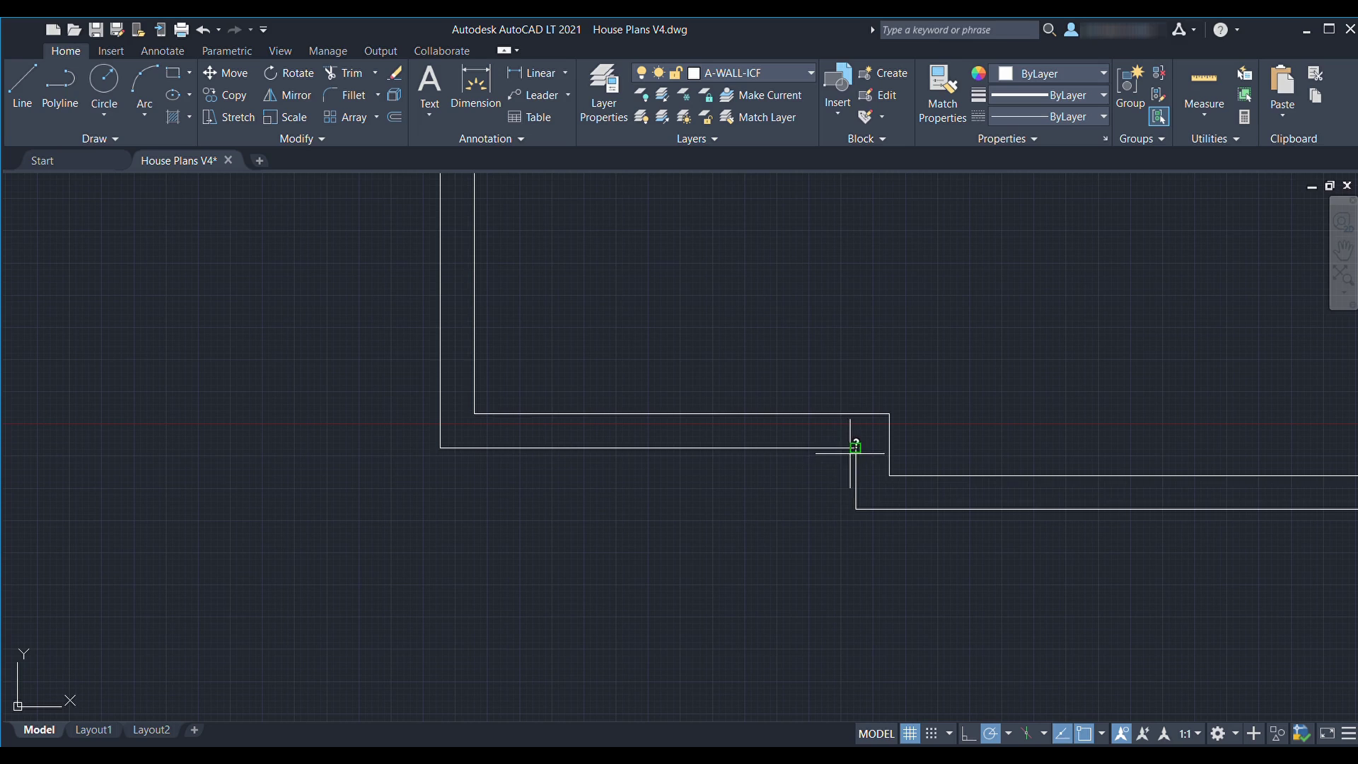
{"action": "left_click", "coordinate": [855, 449]}
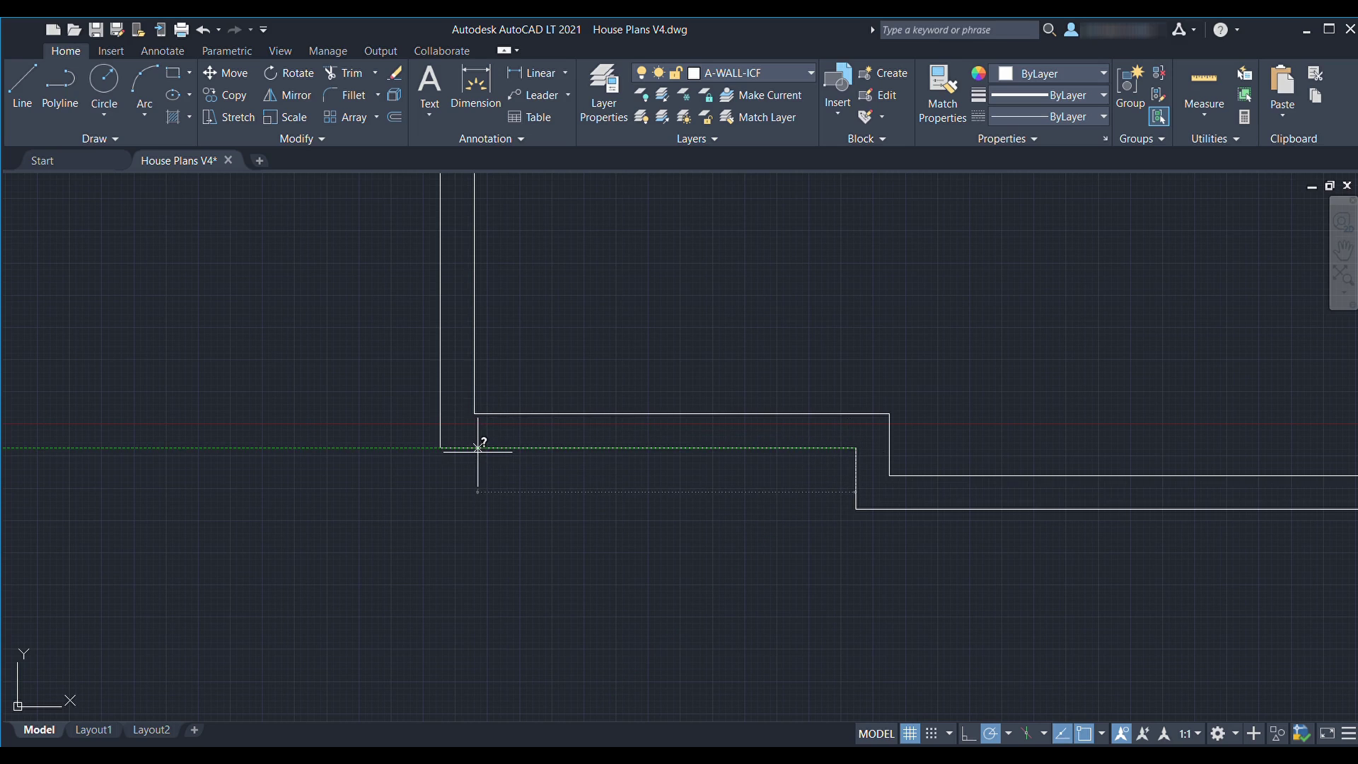
{"action": "scroll", "coordinate": [672, 448], "scroll_direction": "down", "scroll_amount": 6}
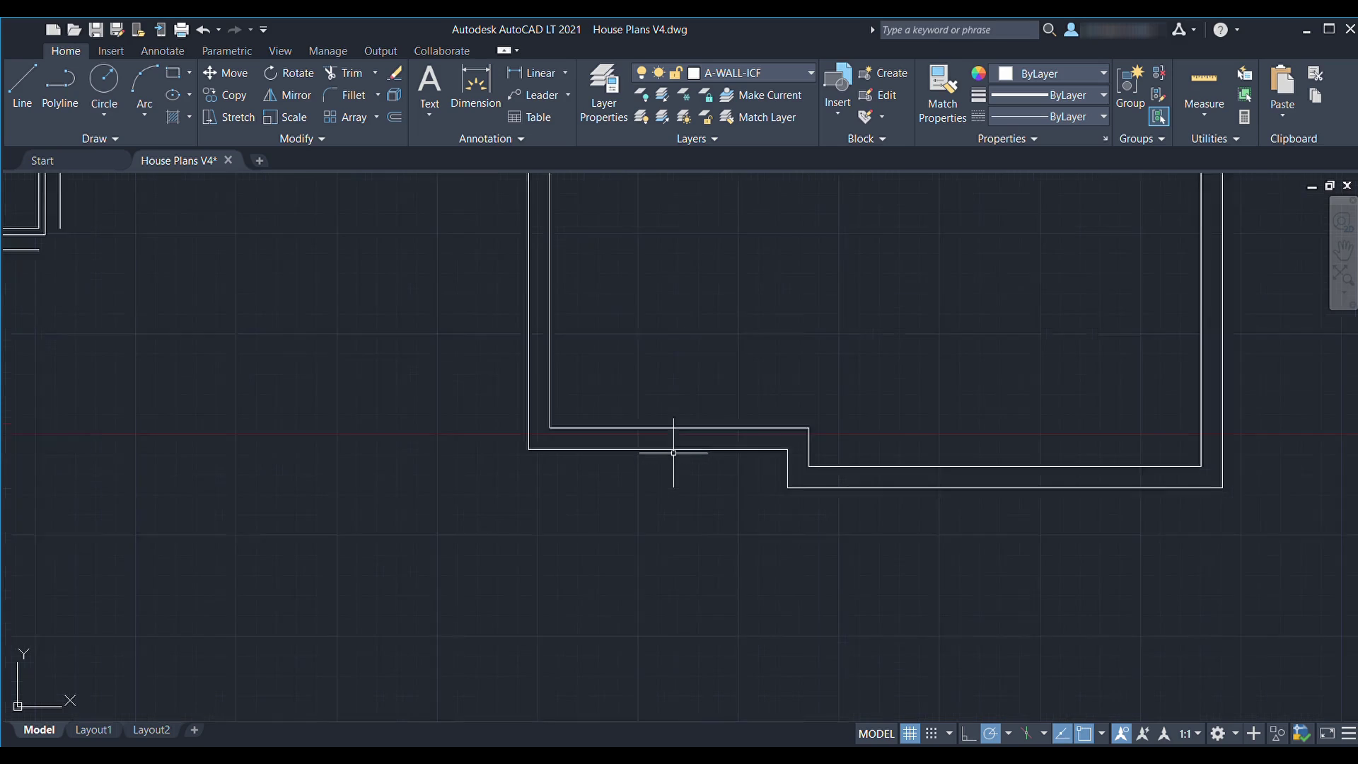
Offset the upper-right room's lower wall line upward and its left wall line rightward to thicken both walls inward
{"action": "middle_click_drag", "start_coordinate": [782, 388], "coordinate": [630, 440]}
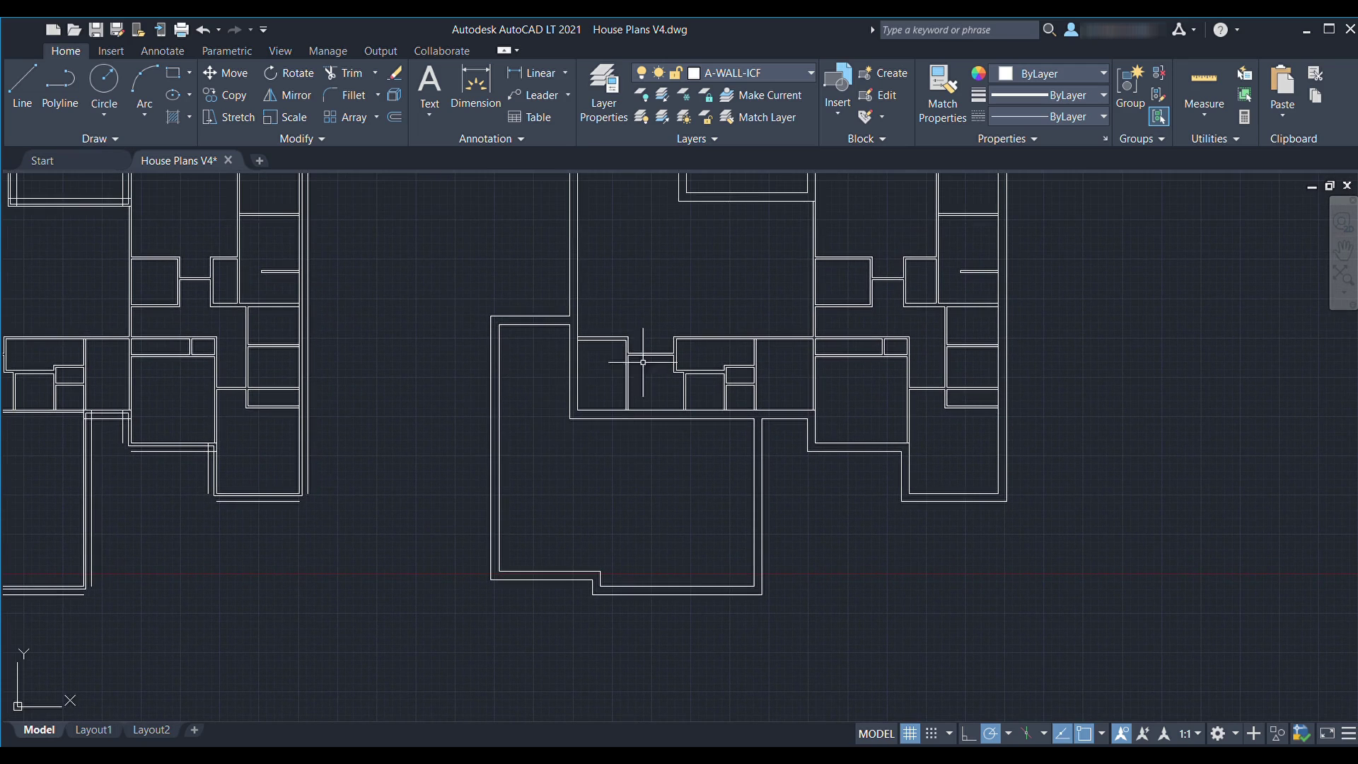
{"action": "middle_click_drag", "start_coordinate": [606, 301], "coordinate": [454, 393]}
{"action": "middle_click_drag", "start_coordinate": [725, 307], "coordinate": [677, 344]}
{"action": "scroll", "coordinate": [776, 260], "scroll_direction": "up", "scroll_amount": 4}
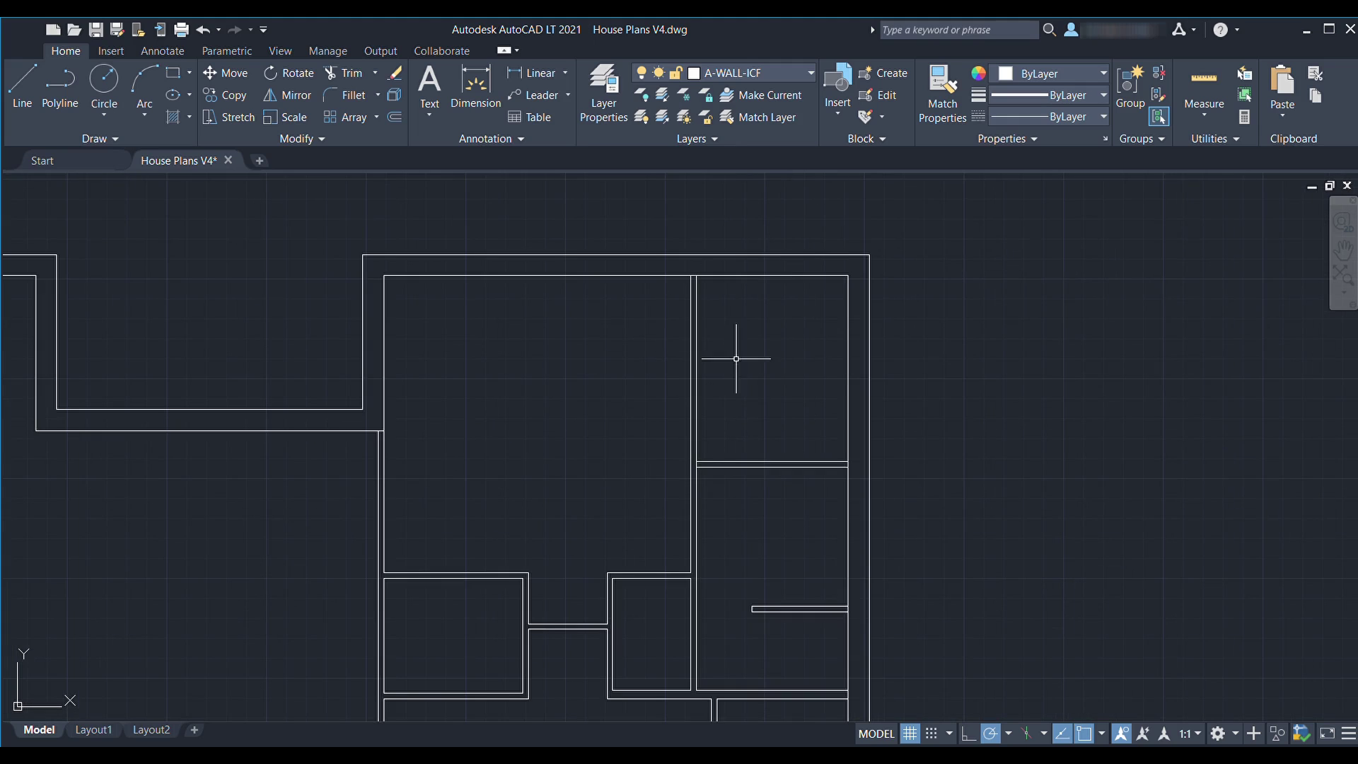
{"action": "middle_click_drag", "start_coordinate": [745, 376], "coordinate": [600, 421]}
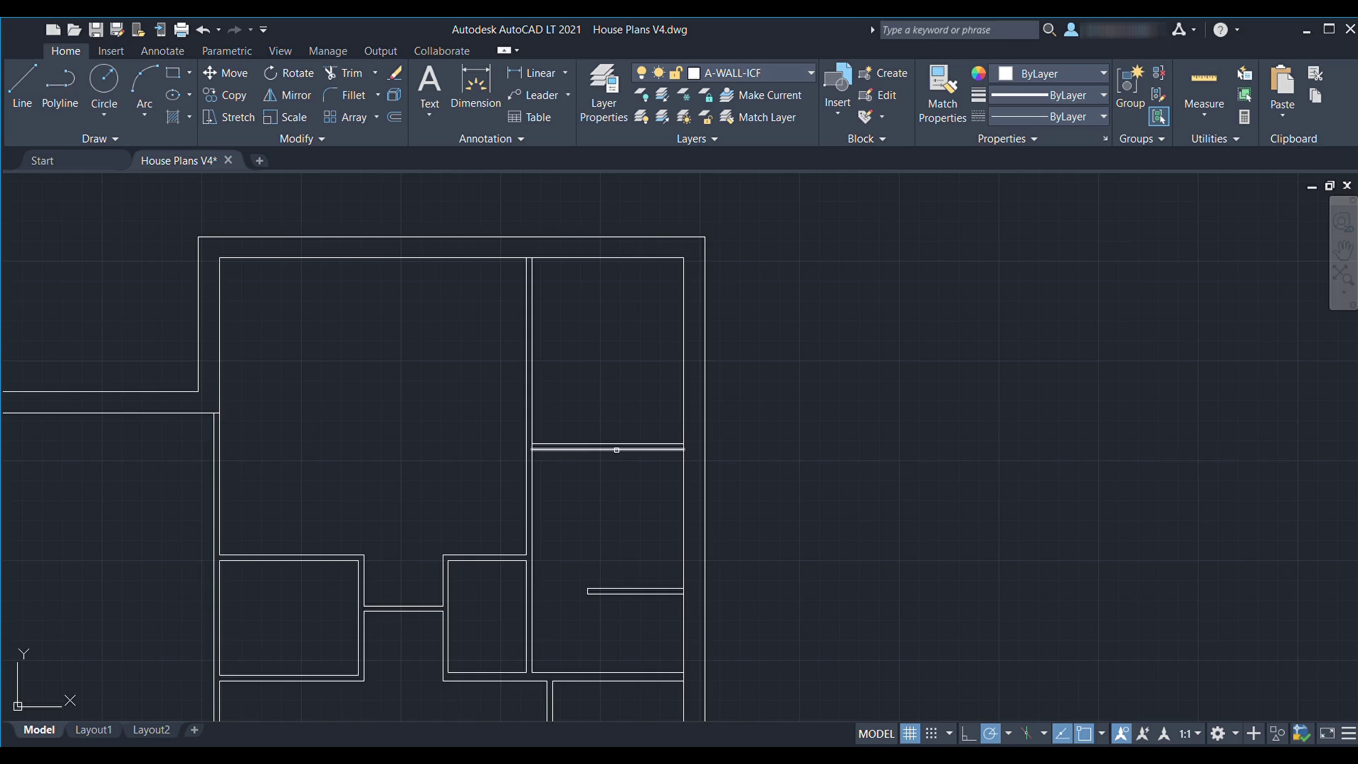
{"action": "left_click", "coordinate": [617, 450]}
{"action": "left_click", "coordinate": [524, 334]}
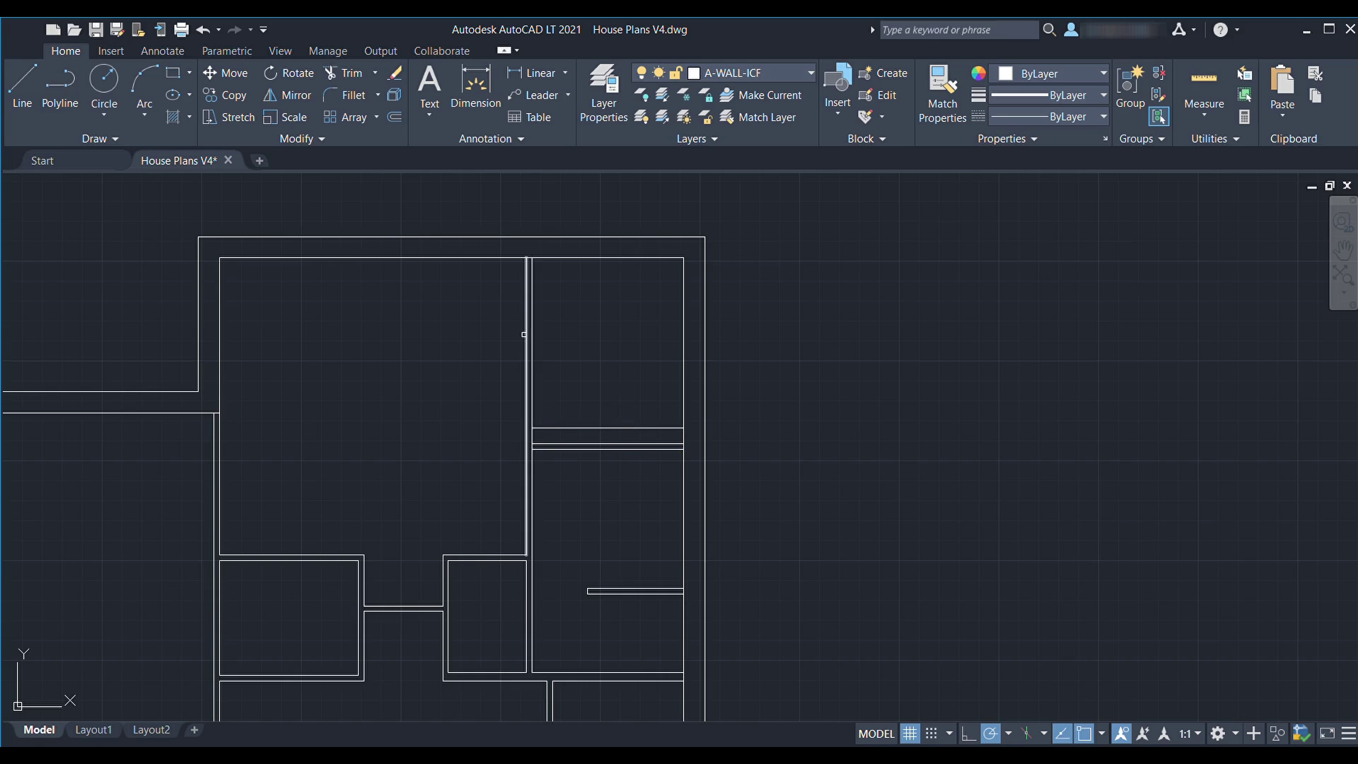
{"action": "left_click", "coordinate": [580, 367]}
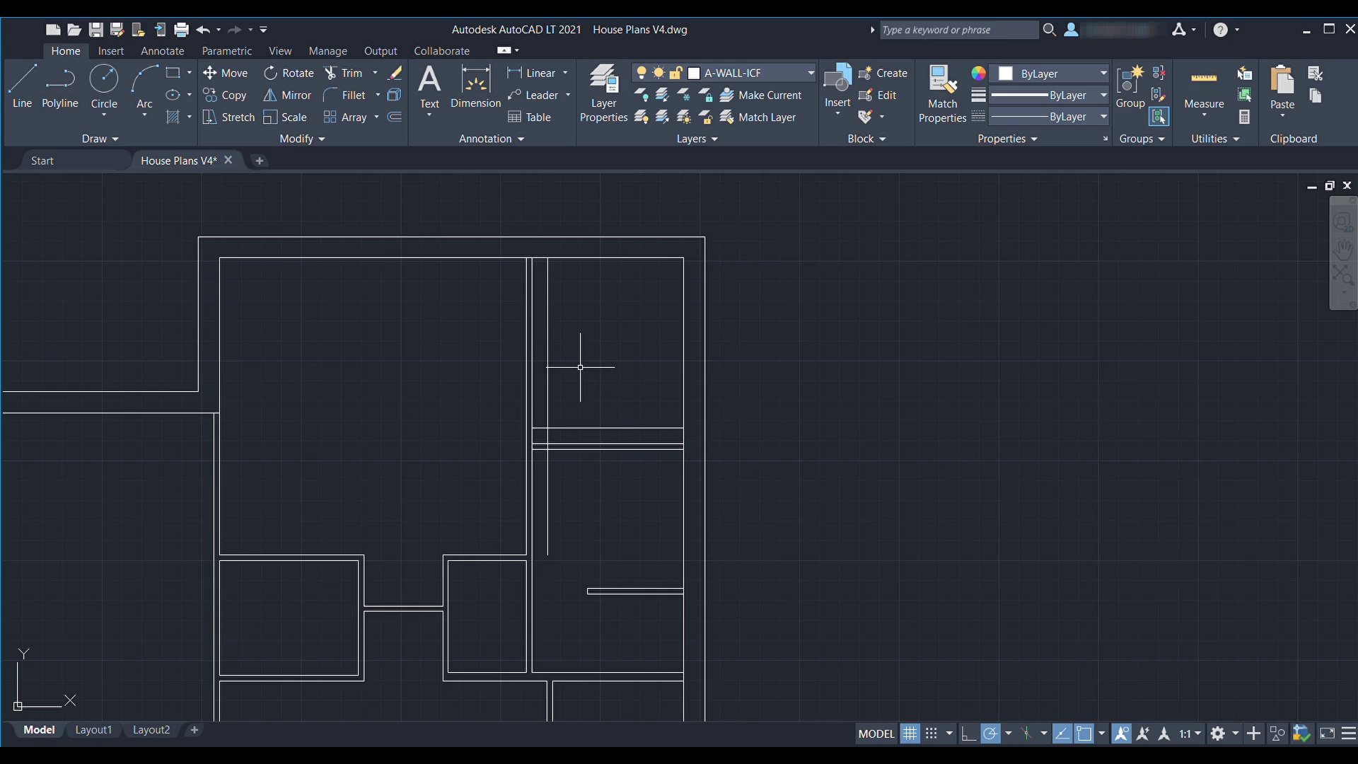
Fillet the offset lines with each other and with the adjoining wall lines to form the upper-right room's inner corners
{"action": "left_click", "coordinate": [547, 380]}
{"action": "key", "text": "space"}
{"action": "left_click", "coordinate": [547, 276]}
{"action": "left_click", "coordinate": [566, 257]}
{"action": "key", "text": "space"}
{"action": "left_click", "coordinate": [660, 427]}
{"action": "left_click", "coordinate": [683, 453]}
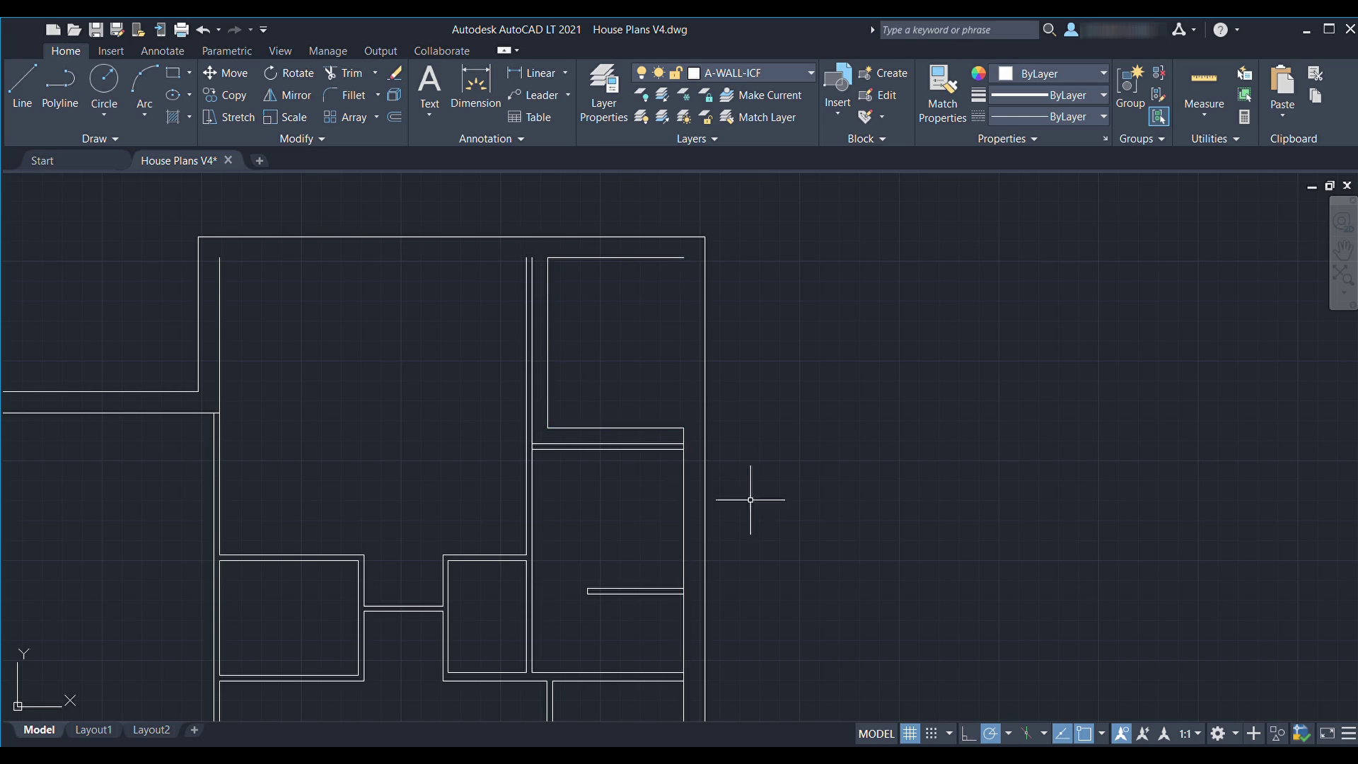
Fillet the thickened wall's lower line with the right exterior wall's inner line at the room below
{"action": "scroll", "coordinate": [703, 436], "scroll_direction": "up", "scroll_amount": 3}
{"action": "key", "text": "space"}
{"action": "left_click", "coordinate": [620, 522]}
{"action": "left_click", "coordinate": [594, 485]}
{"action": "scroll", "coordinate": [704, 502], "scroll_direction": "down", "scroll_amount": 3}
{"action": "scroll", "coordinate": [604, 506], "scroll_direction": "up", "scroll_amount": 1}
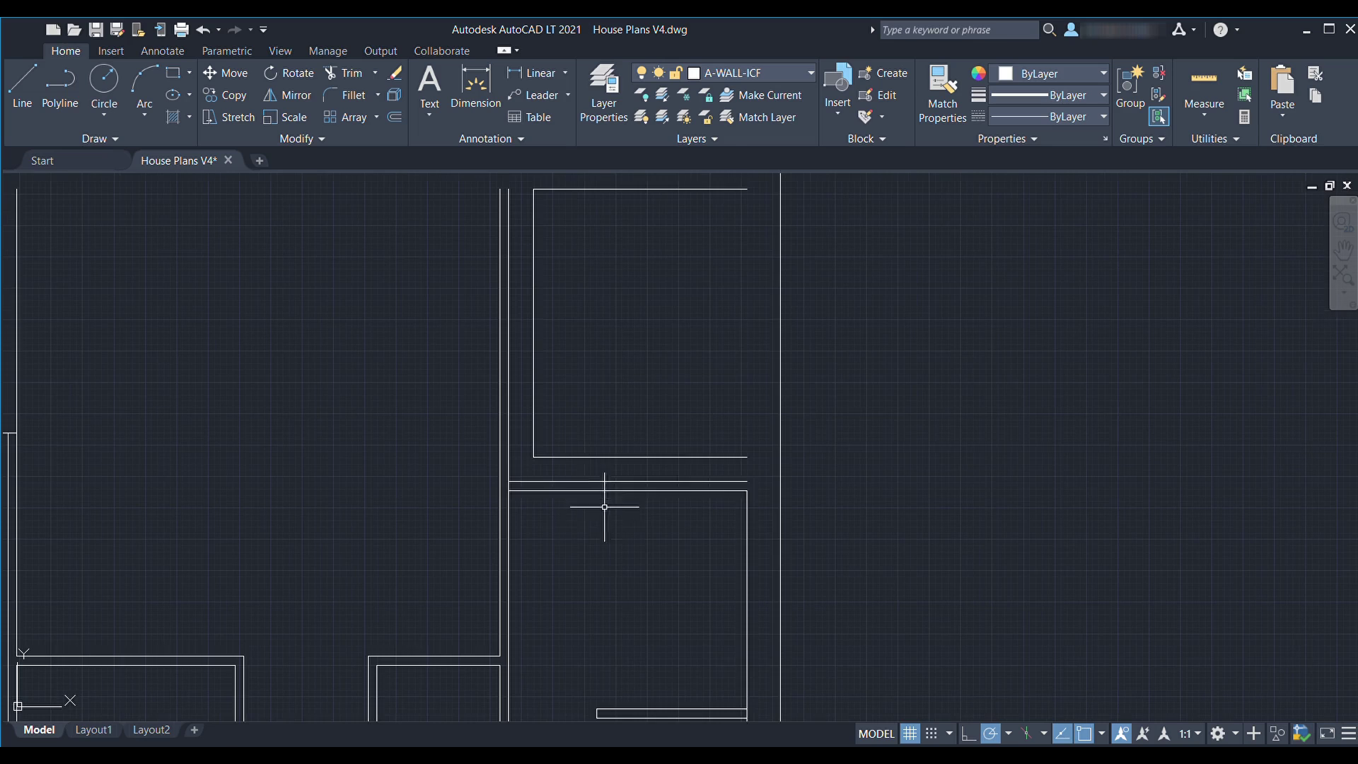
Delete the leftover middle line in the thickened lower wall and fillet its lower line with the left partition's outer line
{"action": "left_click", "coordinate": [587, 482]}
{"action": "key", "text": "Delete"}
{"action": "type", "text": "f"}
{"action": "key", "text": "space"}
{"action": "left_click", "coordinate": [533, 490]}
{"action": "left_click", "coordinate": [500, 467]}
{"action": "scroll", "coordinate": [548, 506], "scroll_direction": "down", "scroll_amount": 1}
{"action": "scroll", "coordinate": [537, 536], "scroll_direction": "up", "scroll_amount": 1}
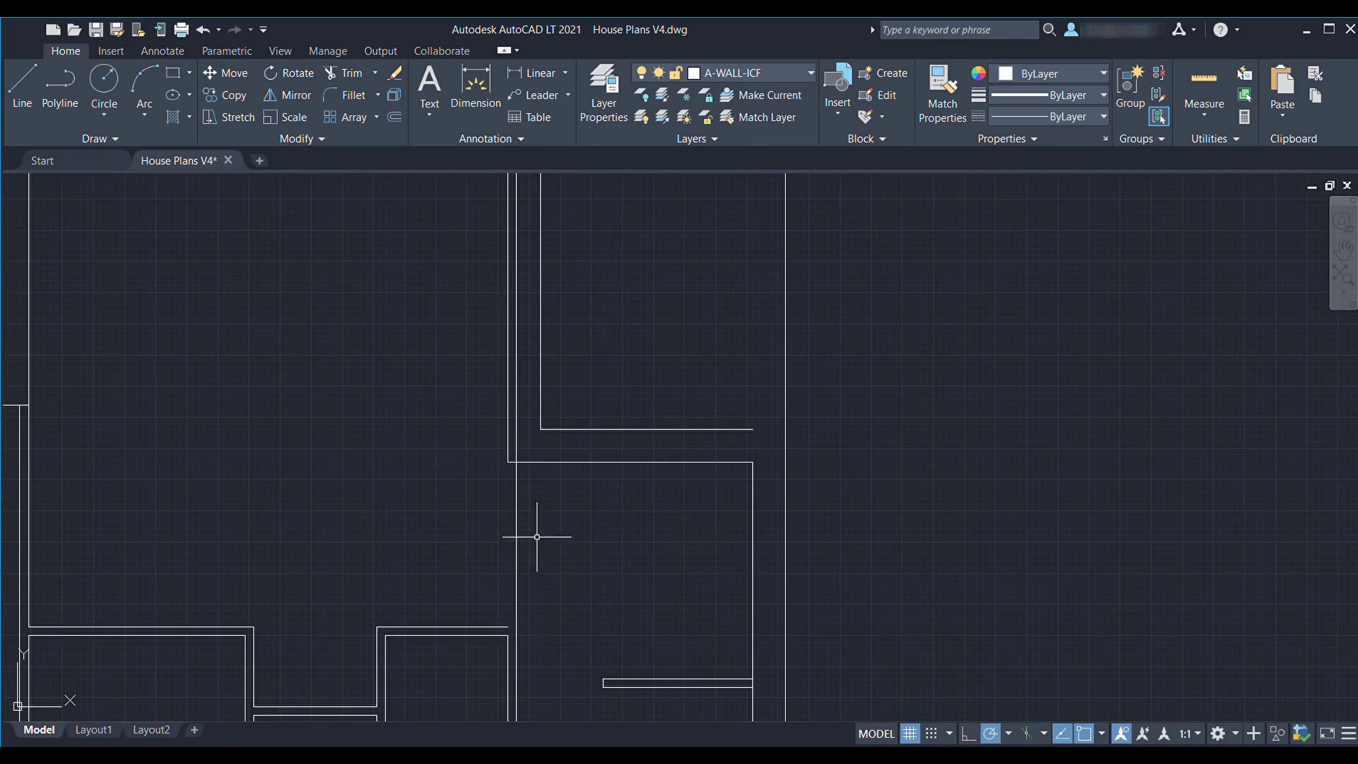
Trim the left partition's extra line above the thickened lower wall and draw a vertical line closing the gap in its outer line below
{"action": "type", "text": "tr"}
{"action": "left_click", "coordinate": [519, 427]}
{"action": "scroll", "coordinate": [593, 536], "scroll_direction": "down", "scroll_amount": 1}
{"action": "type", "text": "l"}
{"action": "left_click", "coordinate": [542, 593]}
{"action": "left_click", "coordinate": [541, 489]}
{"action": "key", "text": "space"}
Examine the converted floor plan's exterior walls, the thickened upper-right room and the interior partitions for remaining errors
{"action": "middle_click_drag", "start_coordinate": [614, 352], "coordinate": [604, 421]}
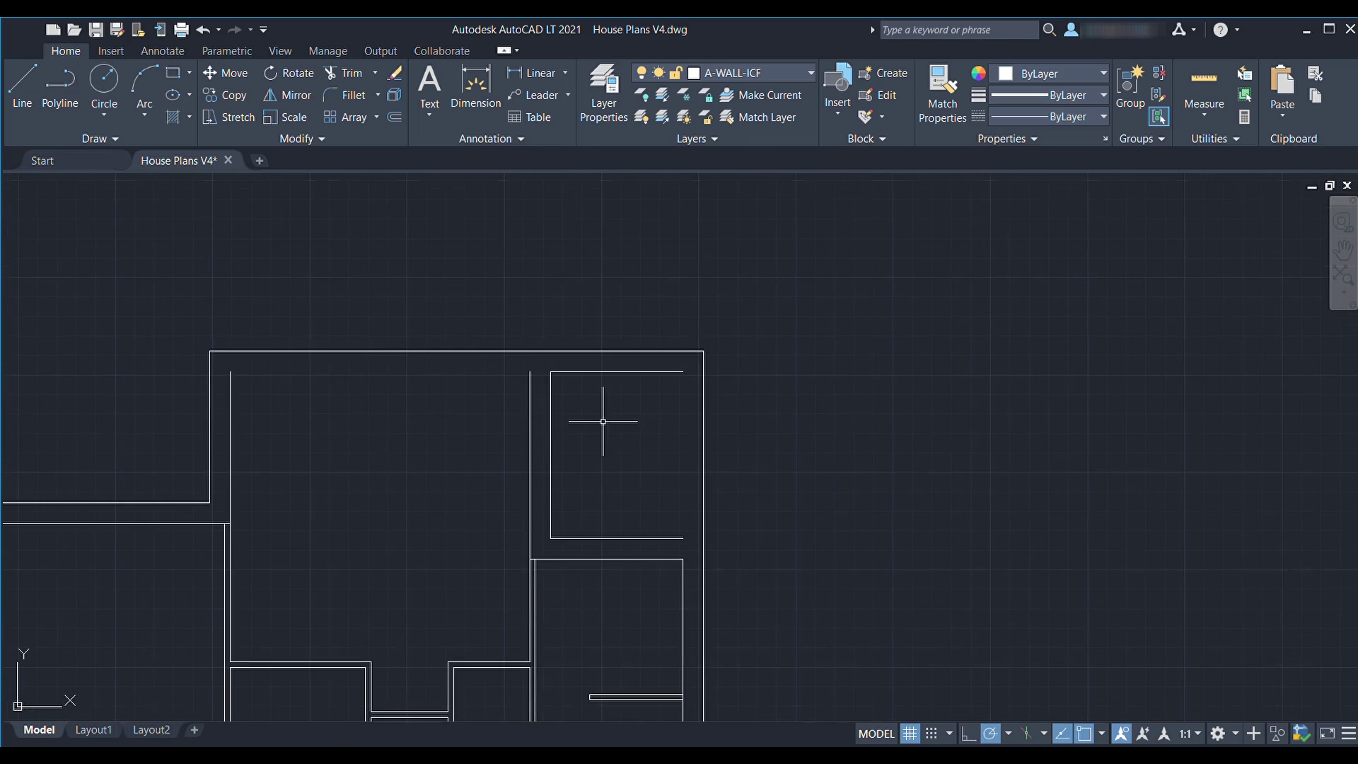
{"action": "scroll", "coordinate": [778, 509], "scroll_direction": "down", "scroll_amount": 5}
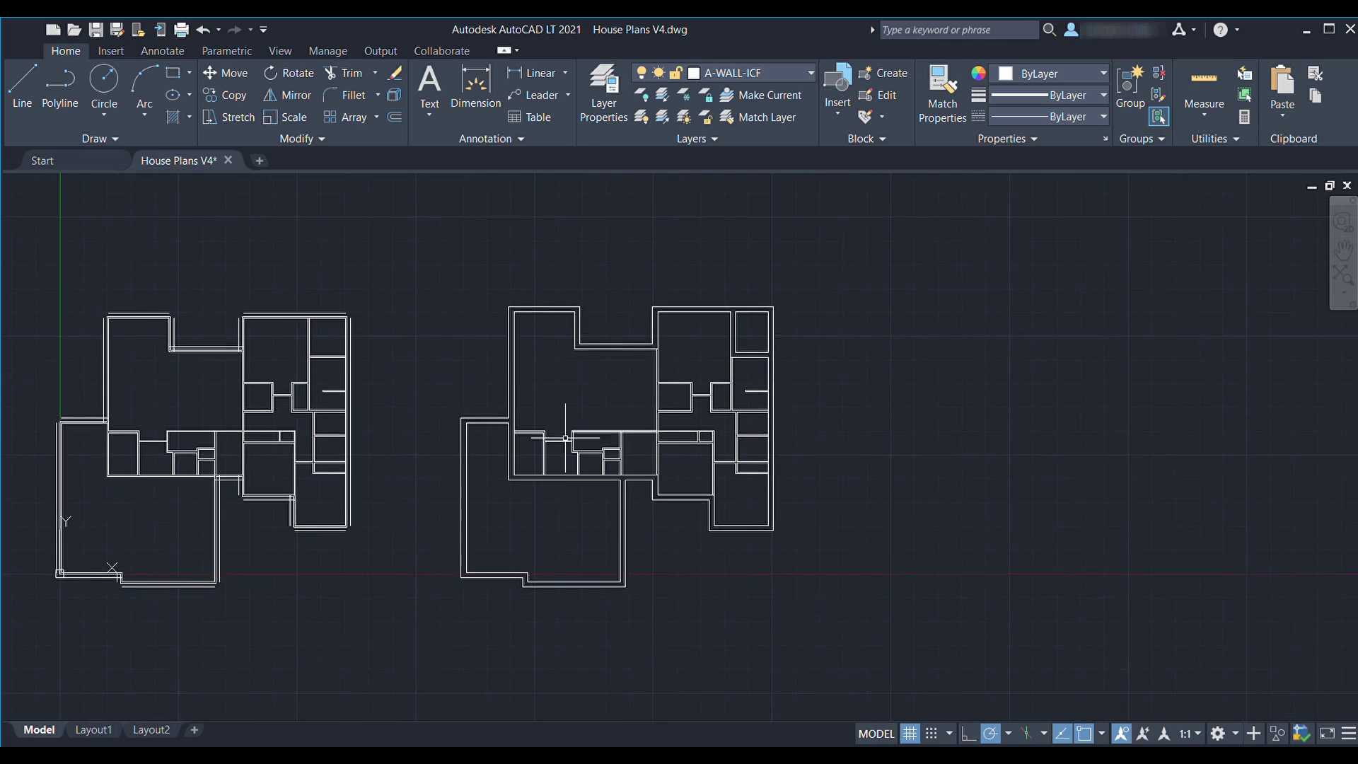
{"action": "scroll", "coordinate": [578, 431], "scroll_direction": "up", "scroll_amount": 2}
{"action": "mouse_move", "coordinate": [815, 468]}
{"action": "middle_mouse_down"}
{"action": "mouse_move", "coordinate": [821, 423]}
{"action": "mouse_move", "coordinate": [803, 462]}
{"action": "middle_mouse_up"}
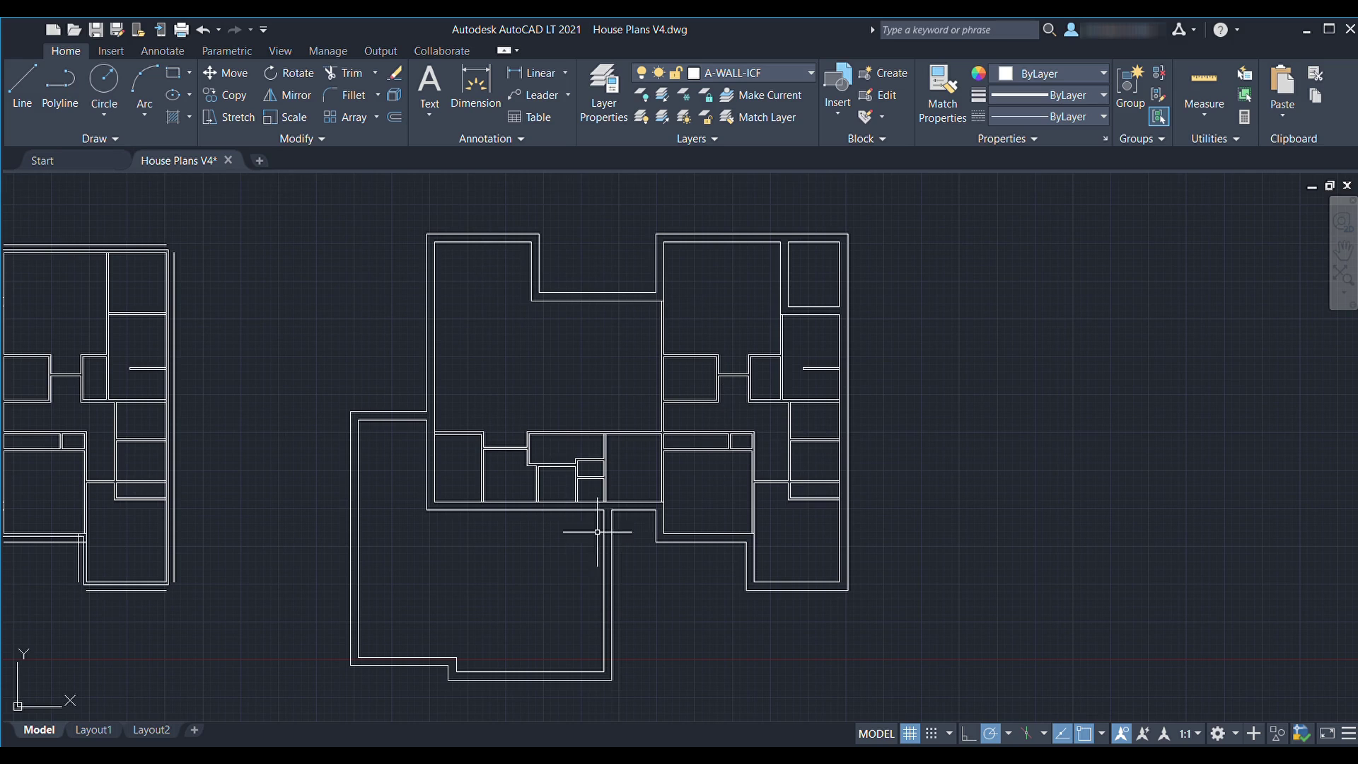
{"action": "mouse_move", "coordinate": [867, 456]}
{"action": "middle_mouse_down"}
{"action": "mouse_move", "coordinate": [958, 443]}
{"action": "mouse_move", "coordinate": [922, 400]}
{"action": "mouse_move", "coordinate": [834, 452]}
{"action": "middle_mouse_up"}
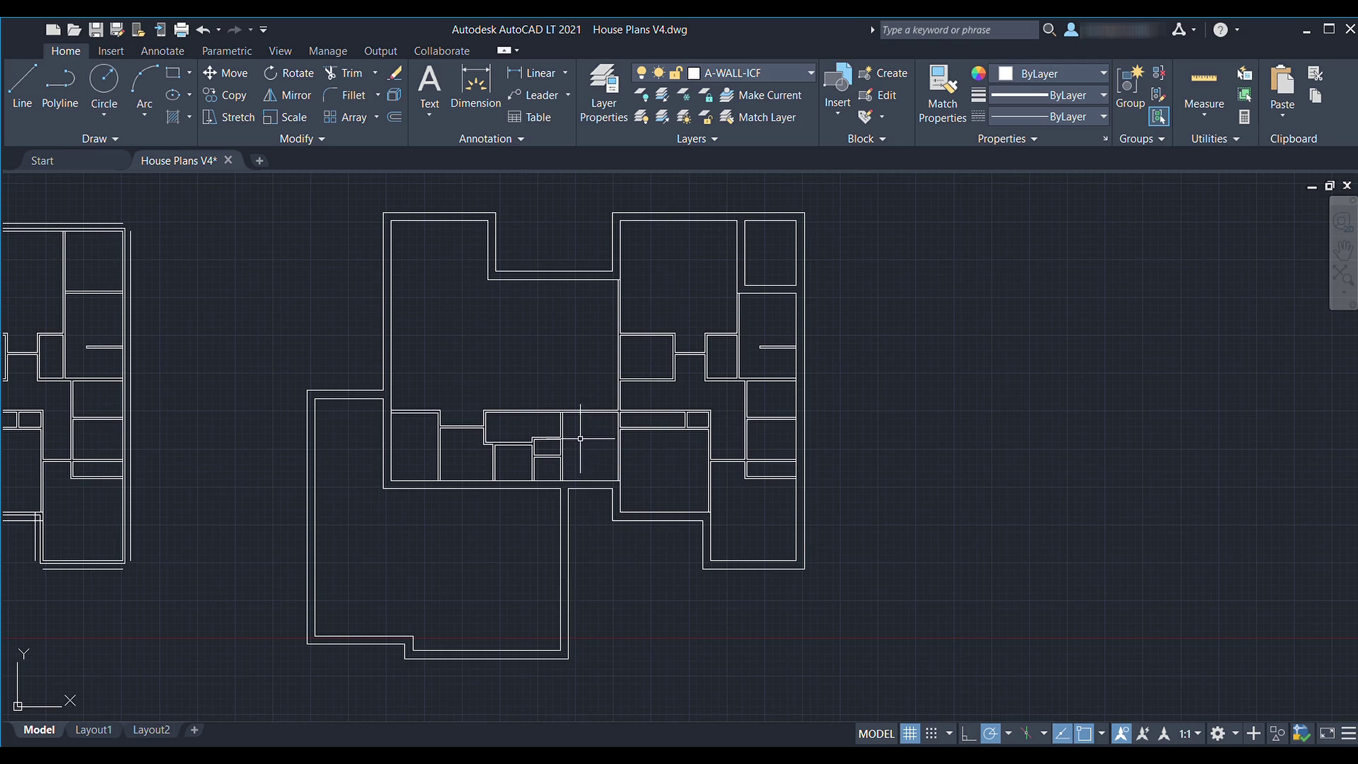
{"action": "scroll", "coordinate": [599, 526], "scroll_direction": "up", "scroll_amount": 3}
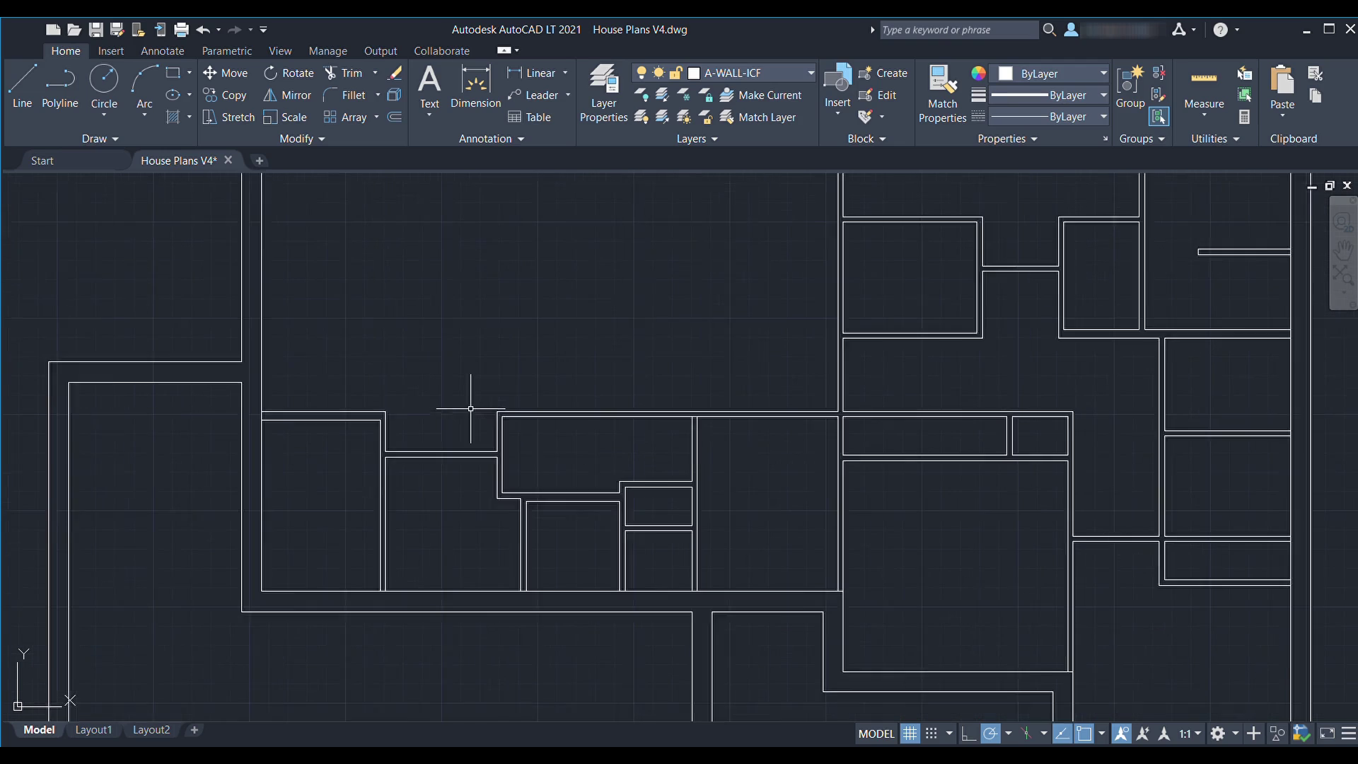
{"action": "scroll", "coordinate": [470, 403], "scroll_direction": "down", "scroll_amount": 3}
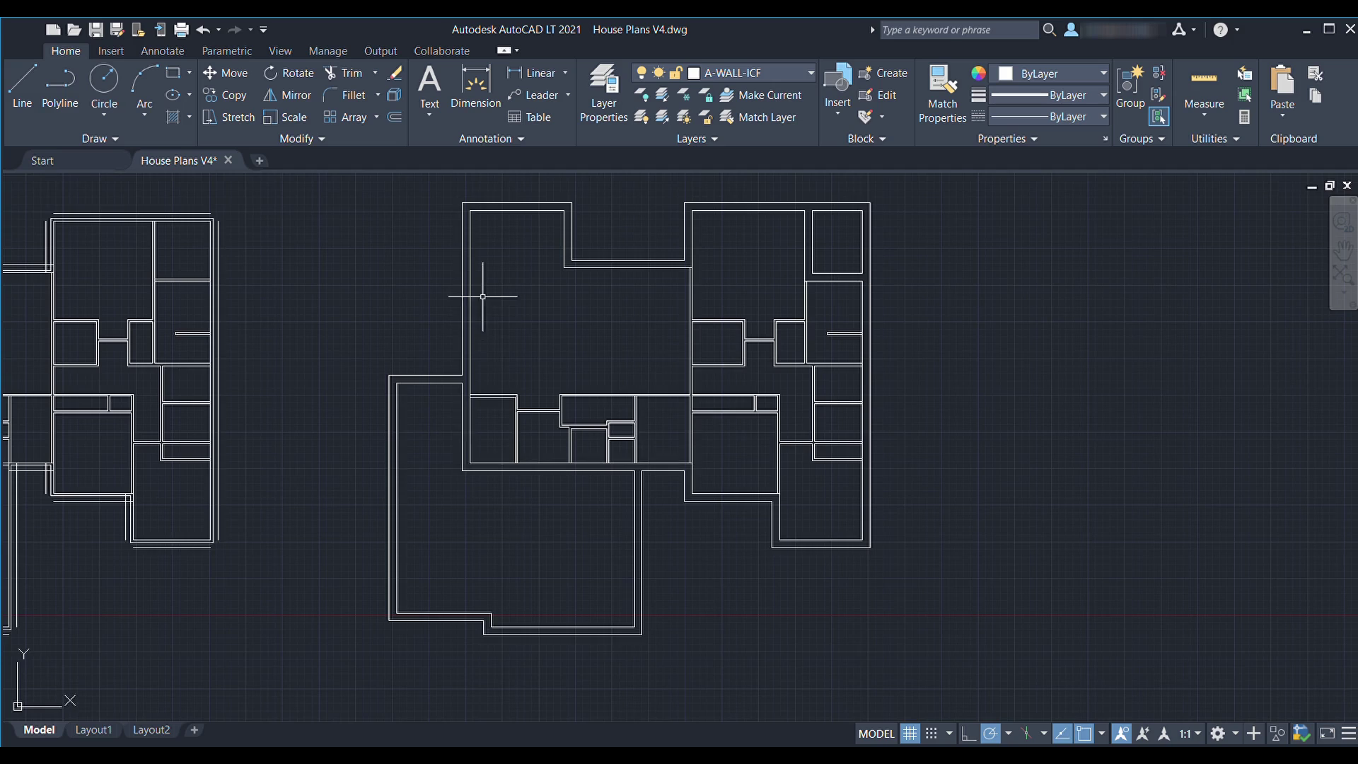
{"action": "middle_click_drag", "start_coordinate": [482, 297], "coordinate": [499, 335]}
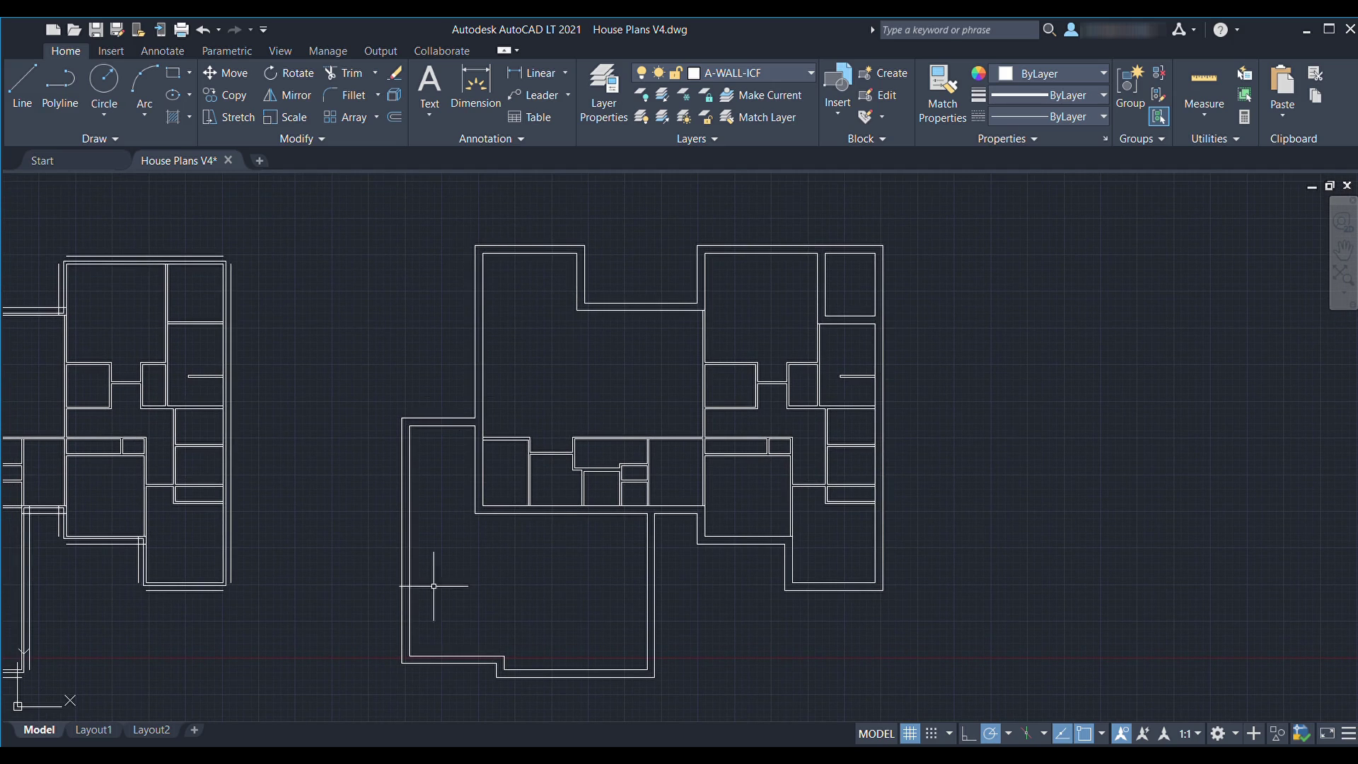
{"action": "middle_click_drag", "start_coordinate": [730, 544], "coordinate": [723, 509]}
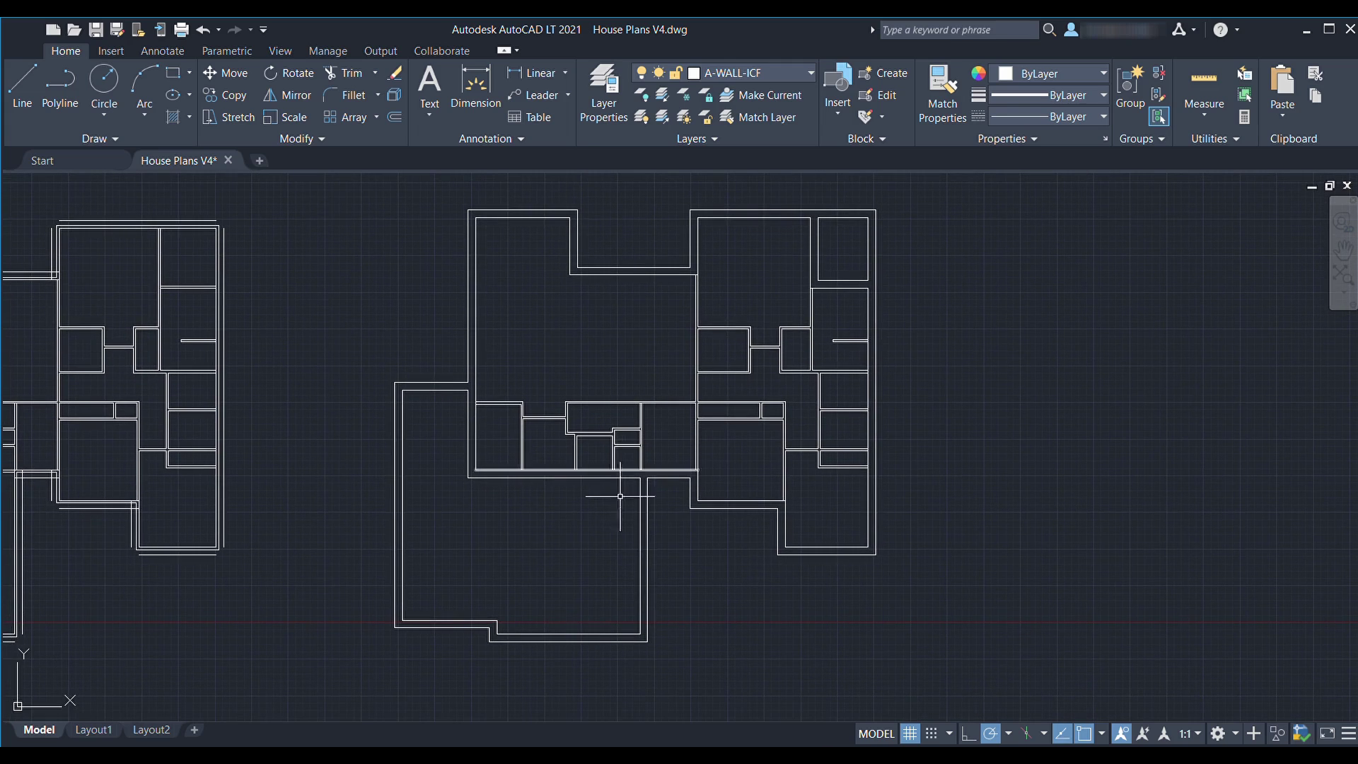